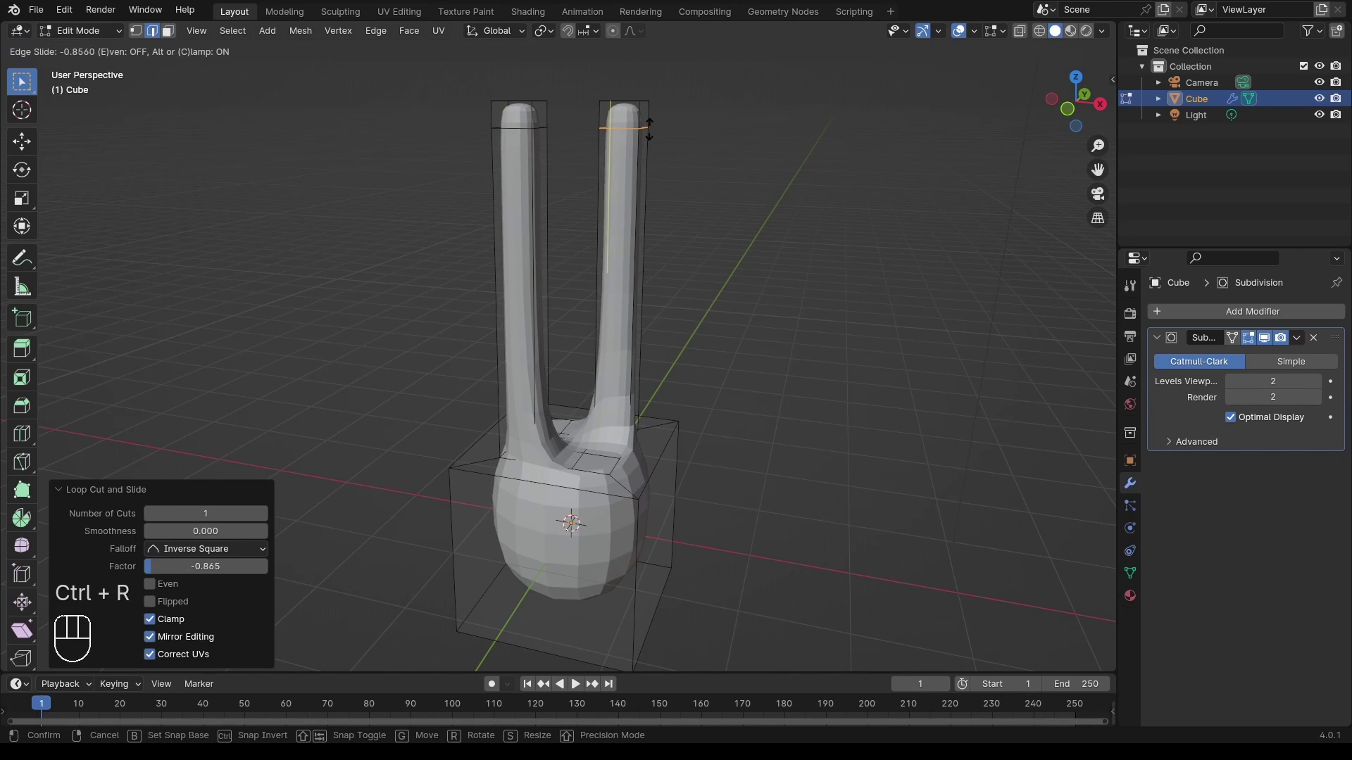
Switch the finished virus model to Object Mode and create a new material for it
{"action": "key", "text": "Tab"}
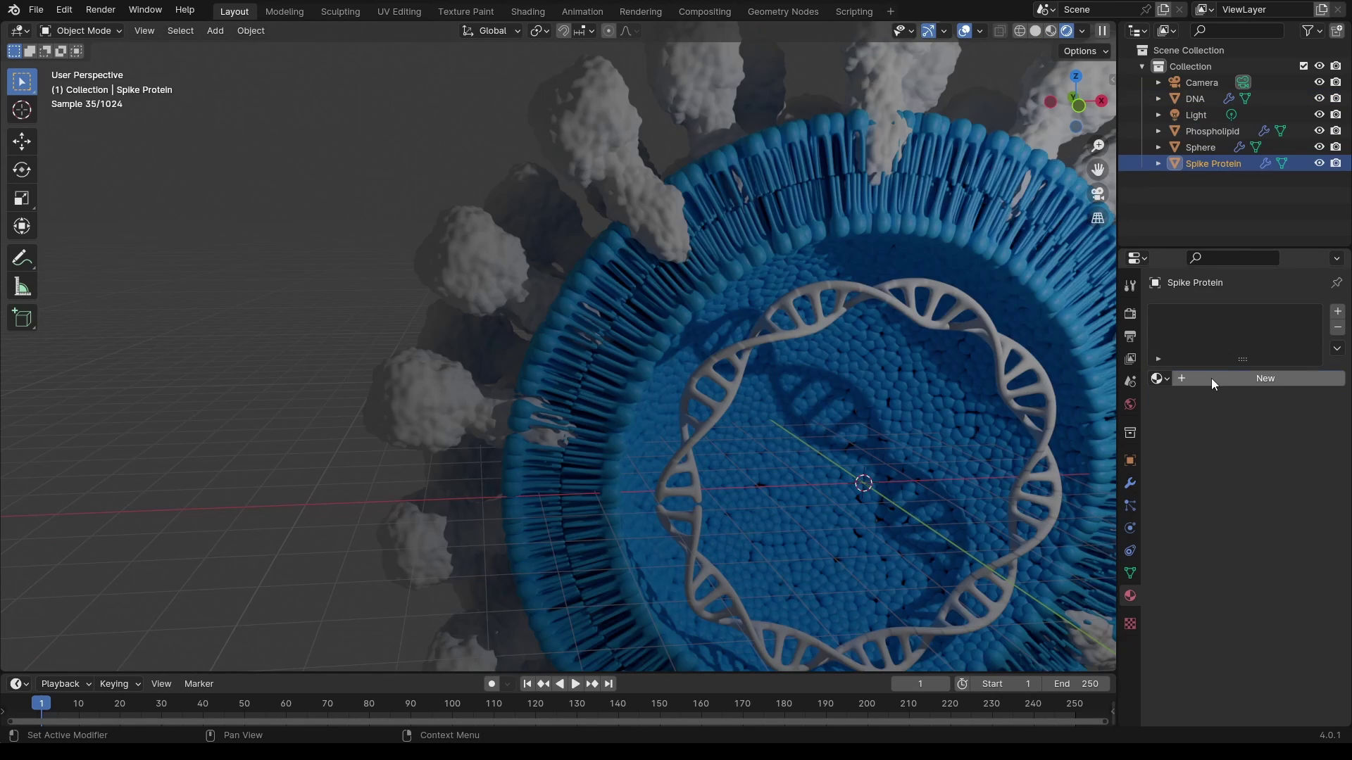
{"action": "left_click", "coordinate": [1211, 378]}
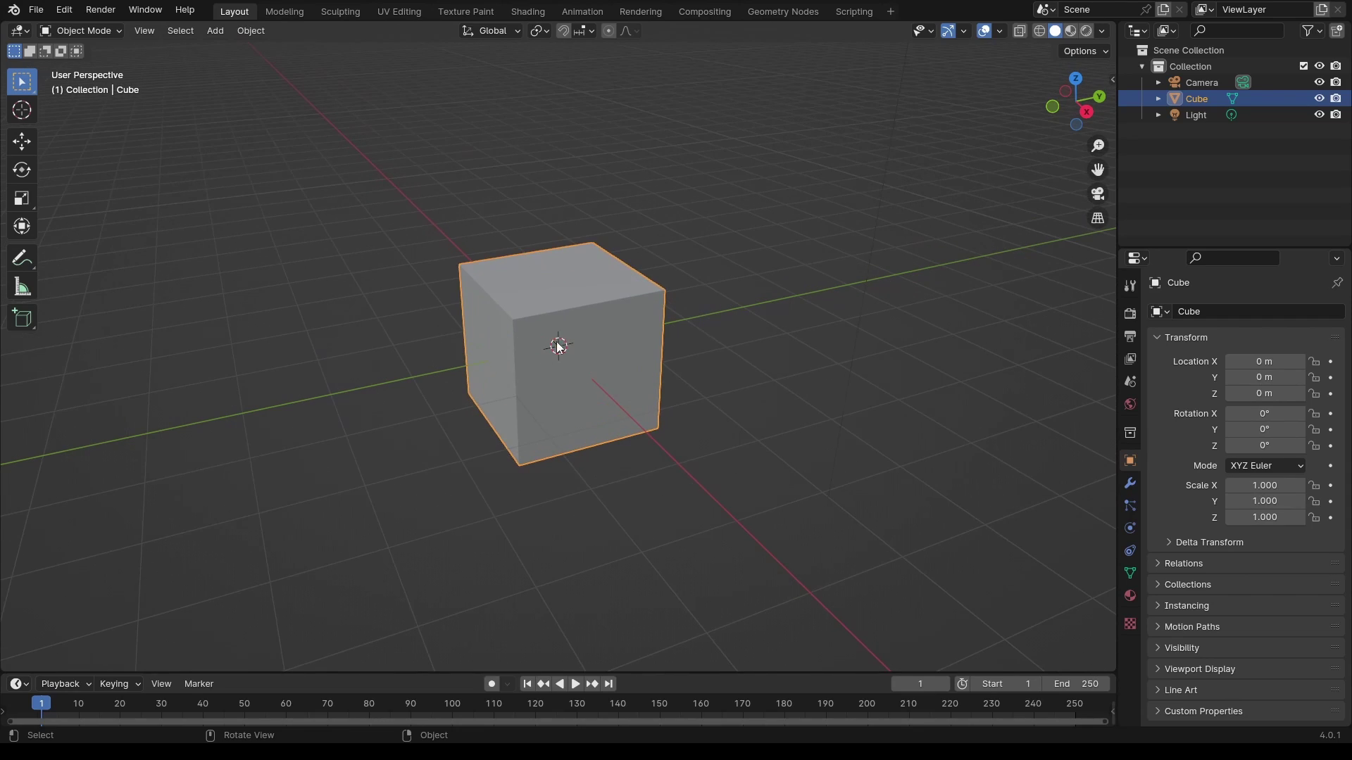
In Edit Mode, inset the cube's top face by extruding it in place and scaling it to about 0.6
{"action": "middle_click_drag", "start_coordinate": [564, 355], "coordinate": [574, 303]}
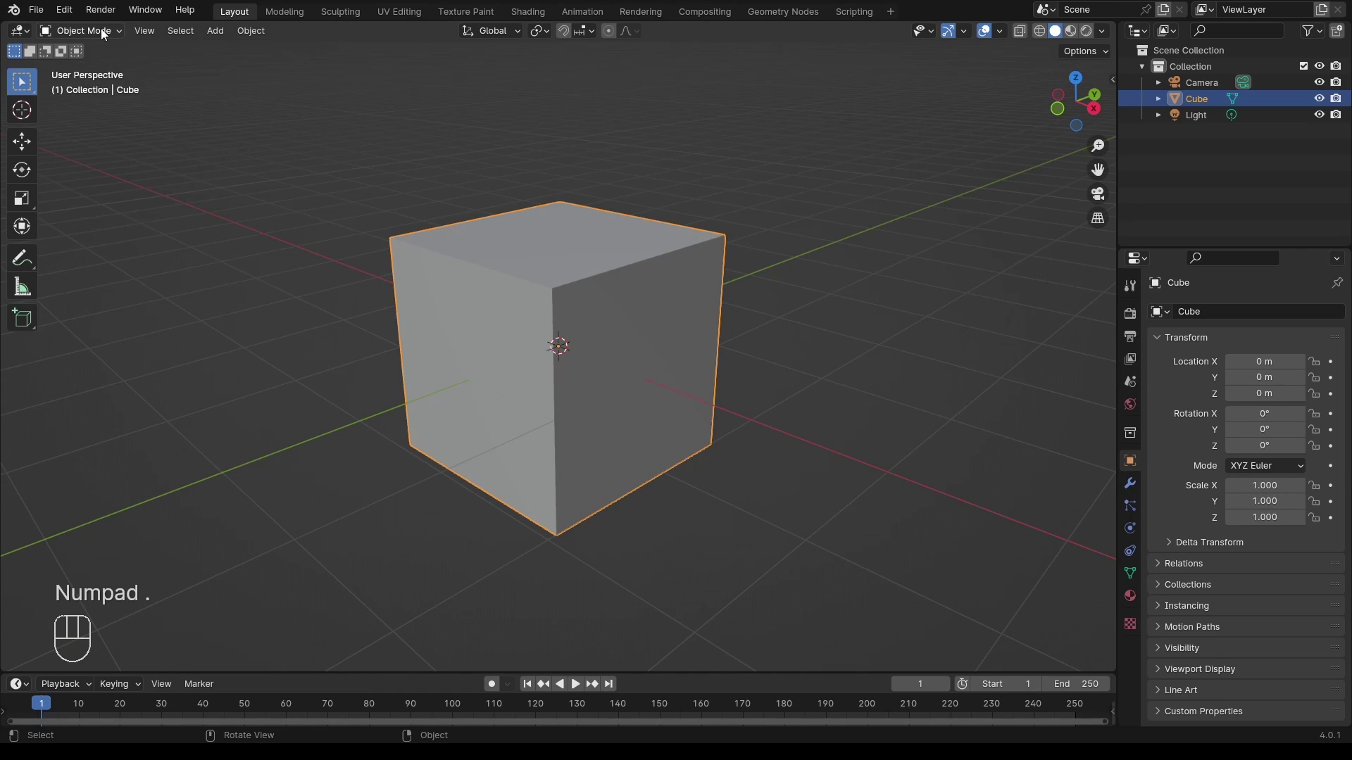
{"action": "left_click", "coordinate": [104, 31]}
{"action": "left_click", "coordinate": [99, 68]}
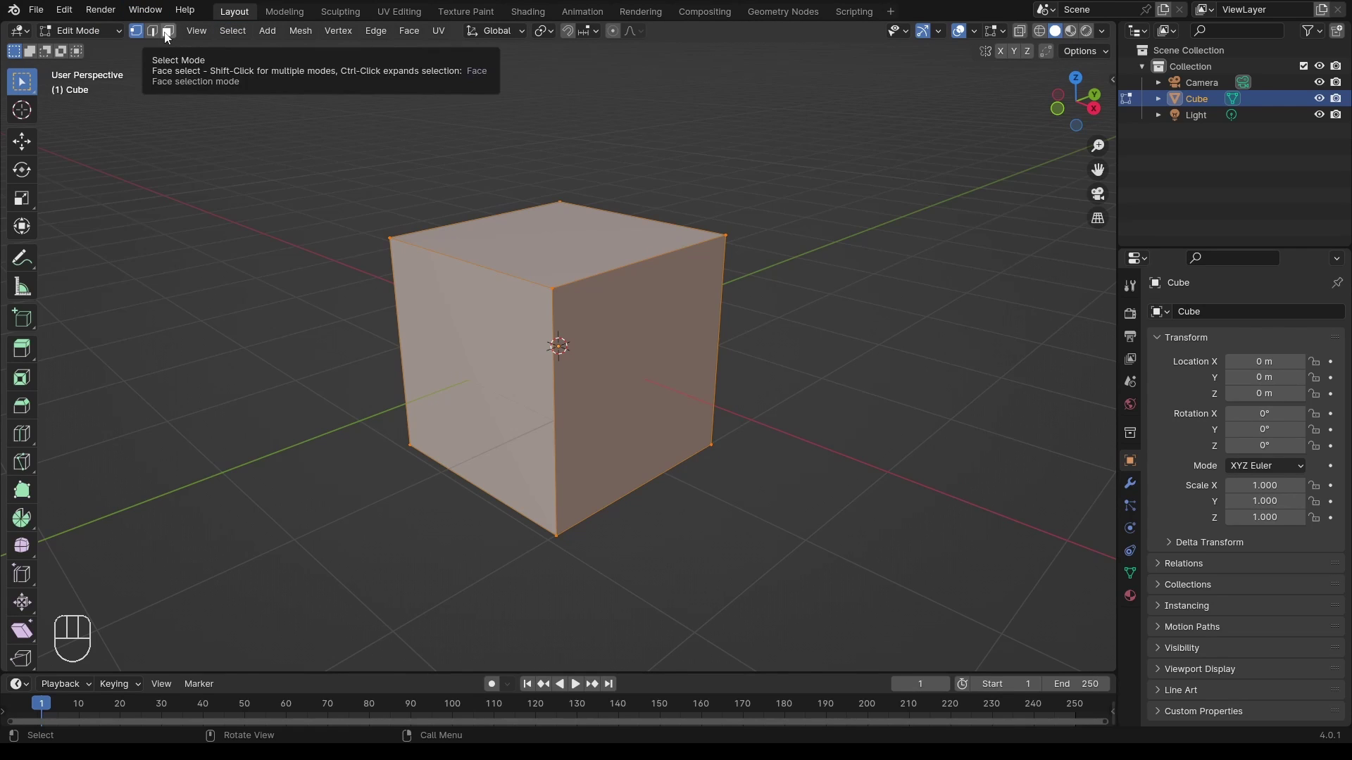
{"action": "left_click", "coordinate": [399, 242]}
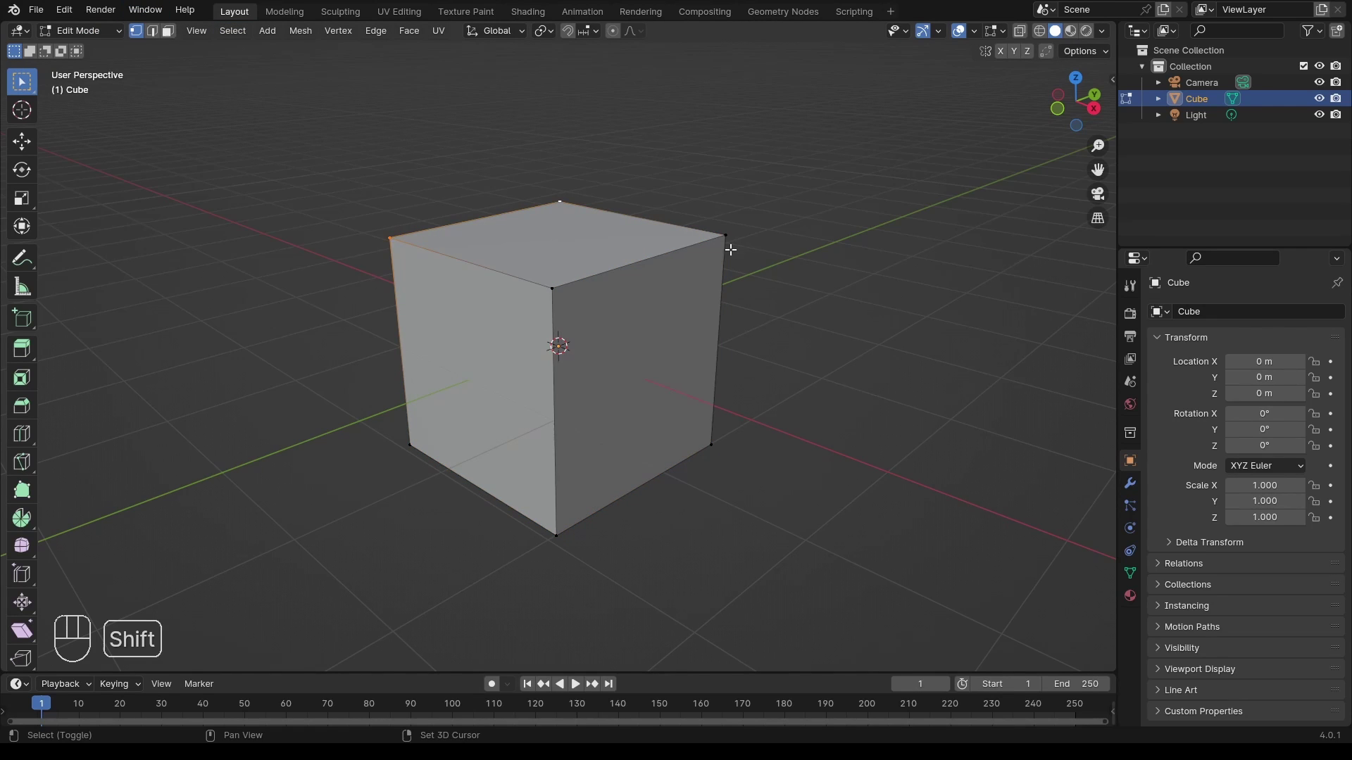
{"action": "middle_click_drag", "start_coordinate": [559, 293], "coordinate": [965, 386]}
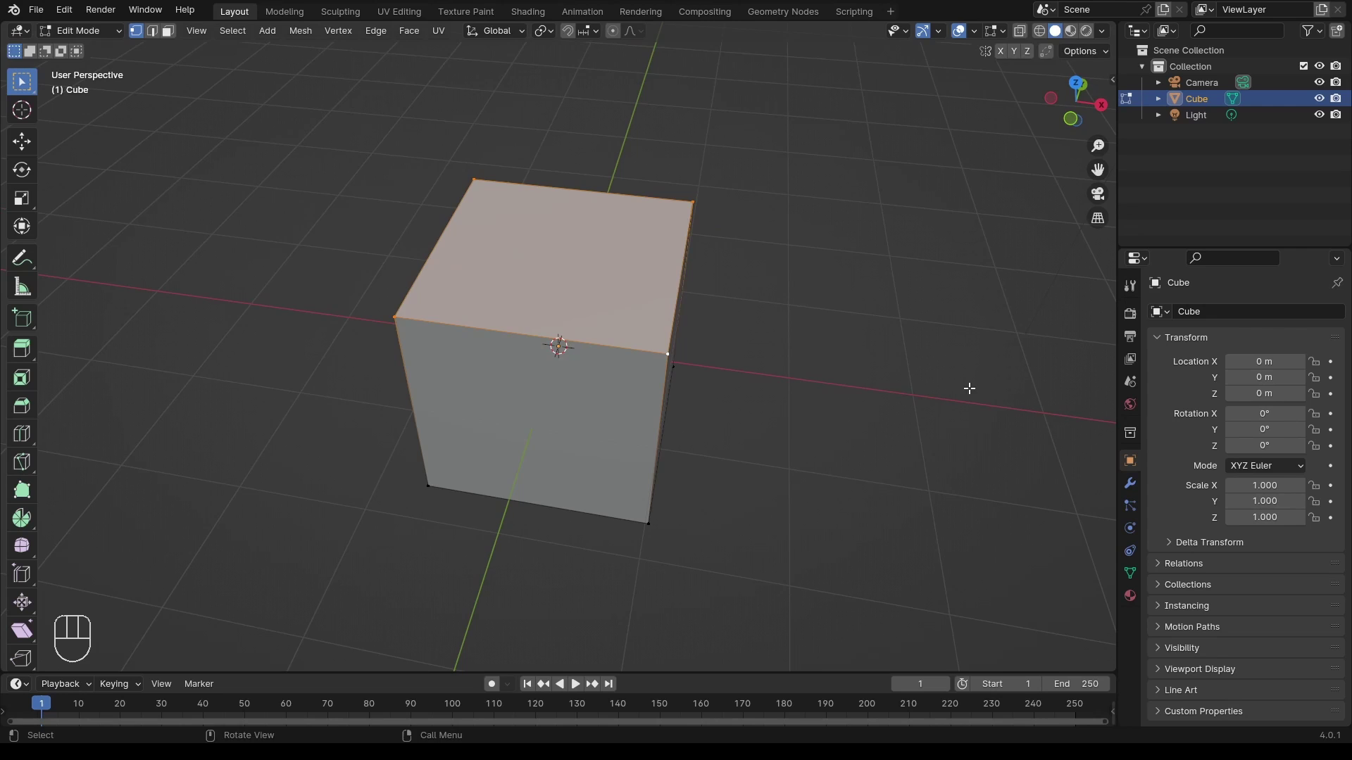
{"action": "key", "text": "e"}
{"action": "right_click", "coordinate": [915, 422]}
{"action": "key", "text": "s"}
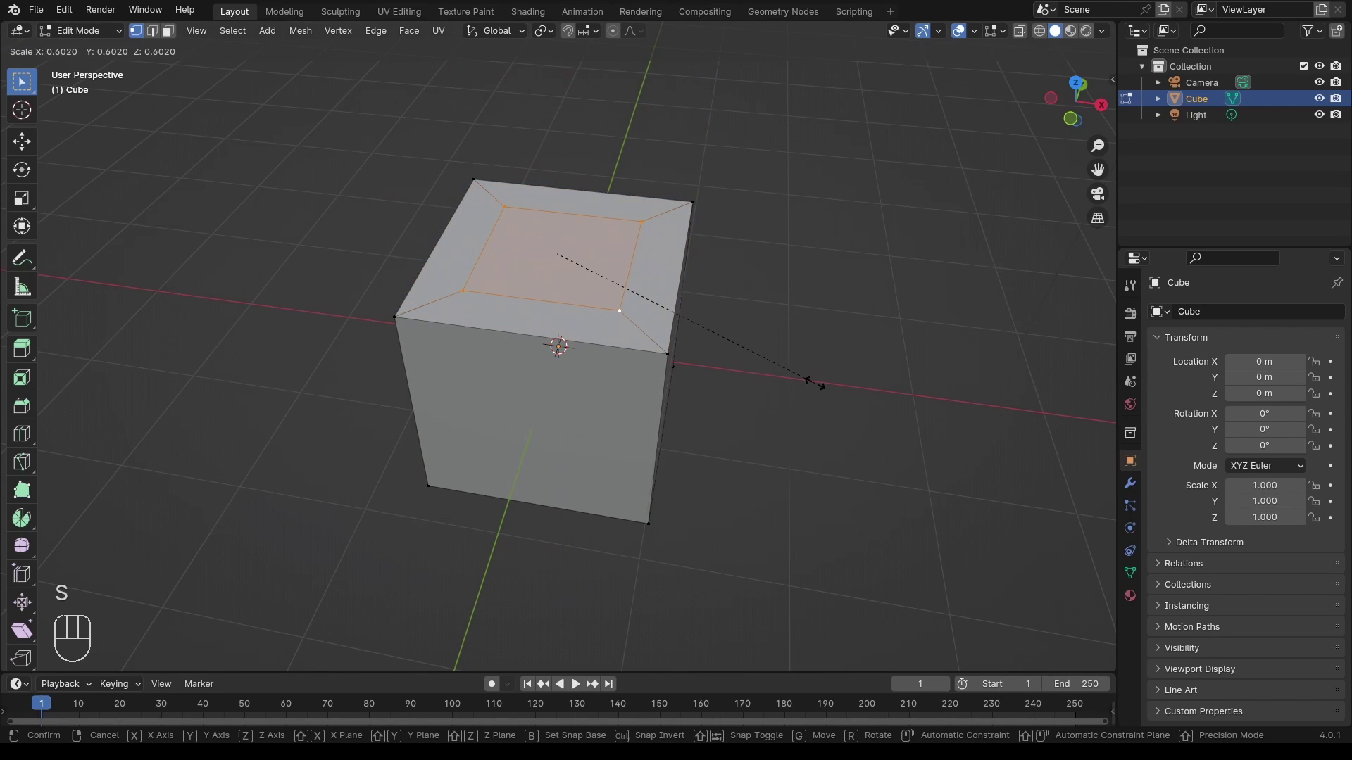
{"action": "left_click", "coordinate": [816, 383]}
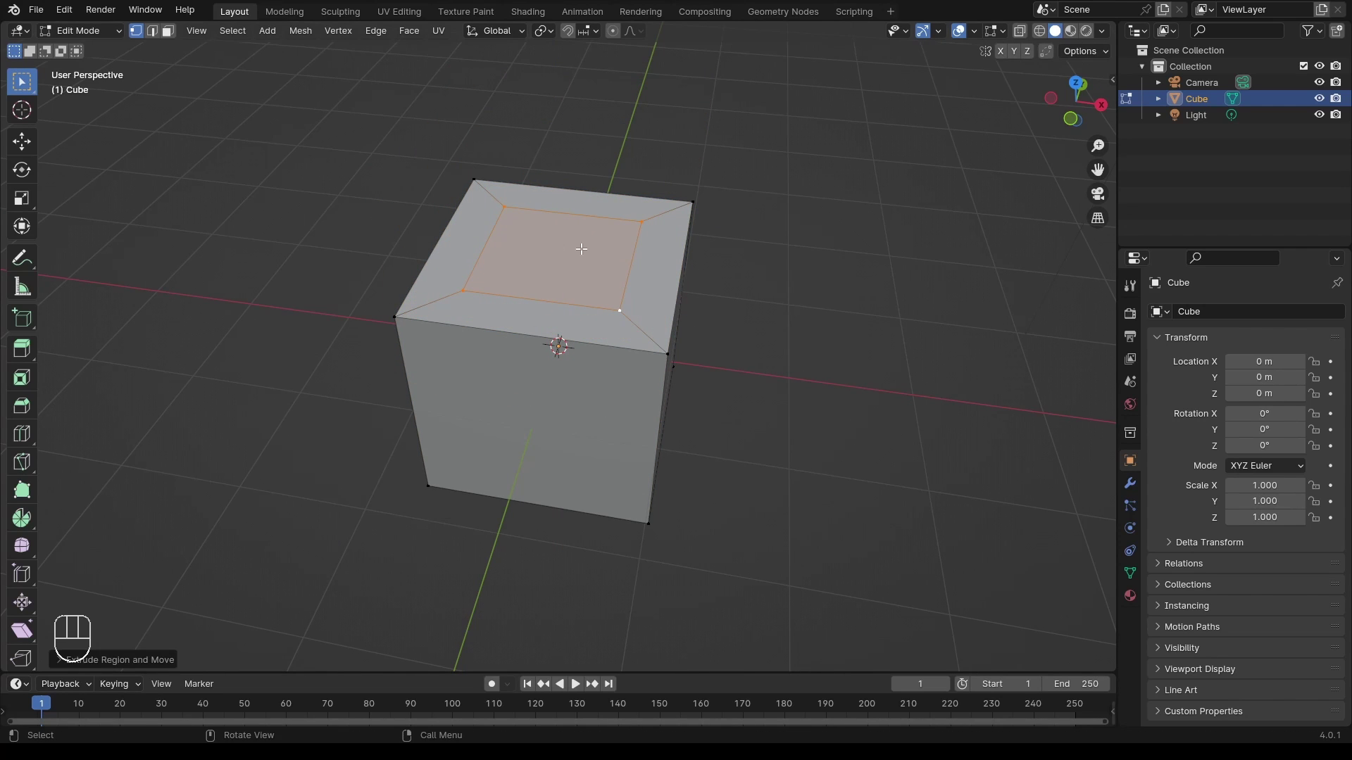
Subdivide the inner top face with 2 cuts
{"action": "key", "text": "F3"}
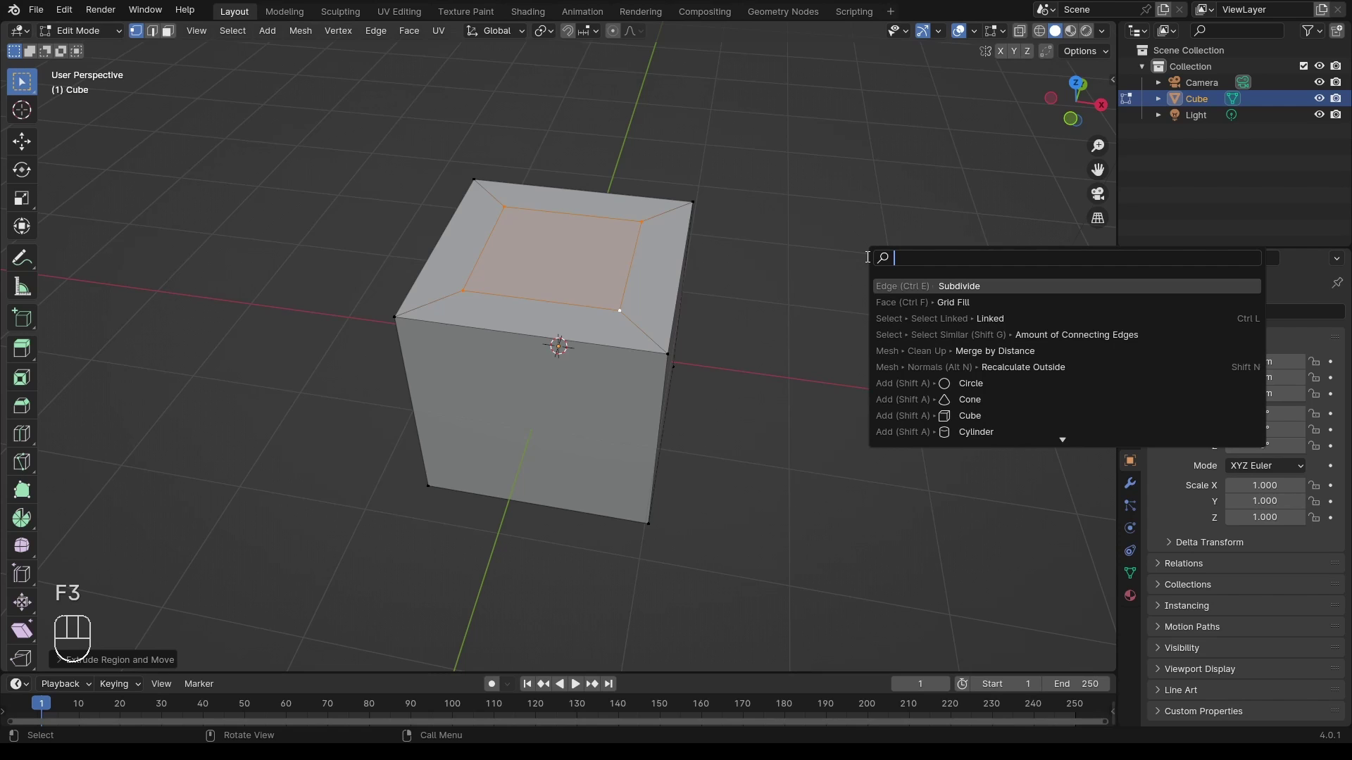
{"action": "type", "text": "sub"}
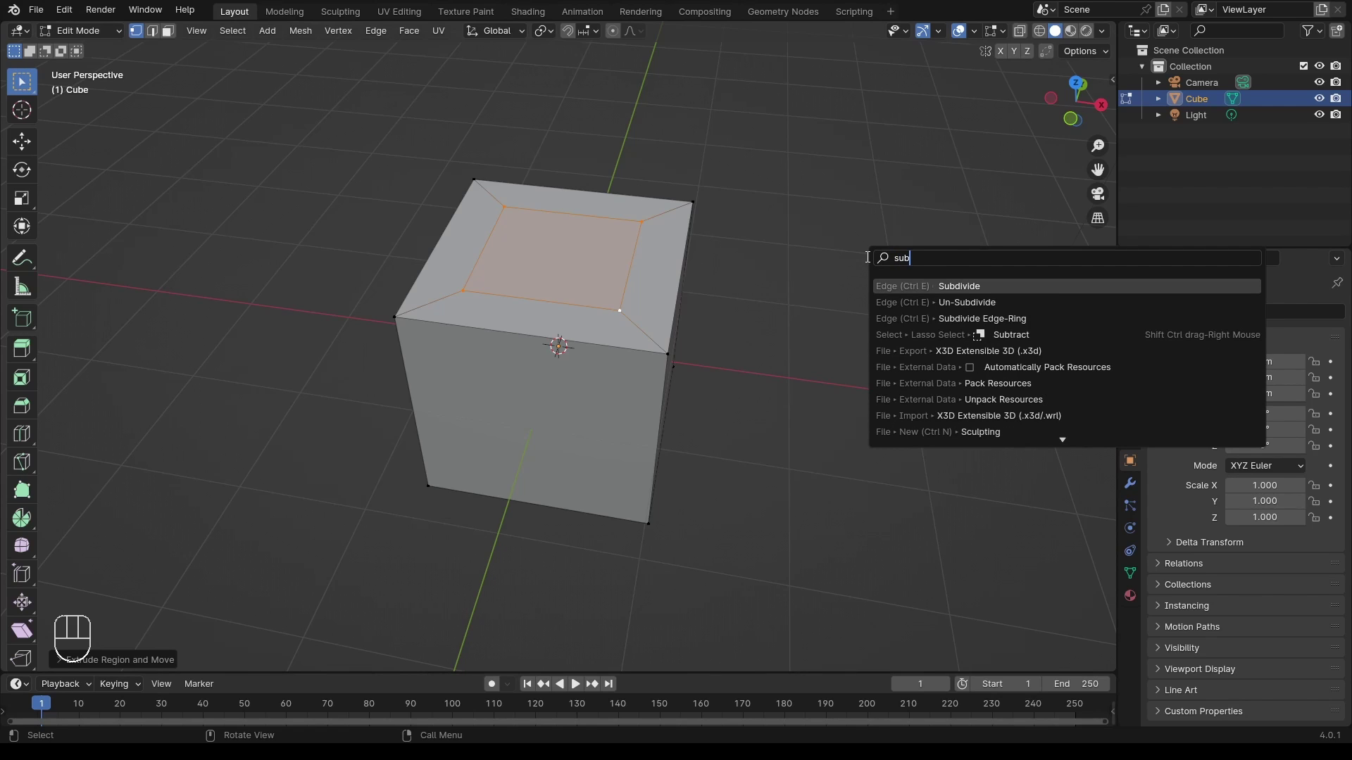
{"action": "left_click", "coordinate": [922, 281]}
{"action": "left_click", "coordinate": [64, 659]}
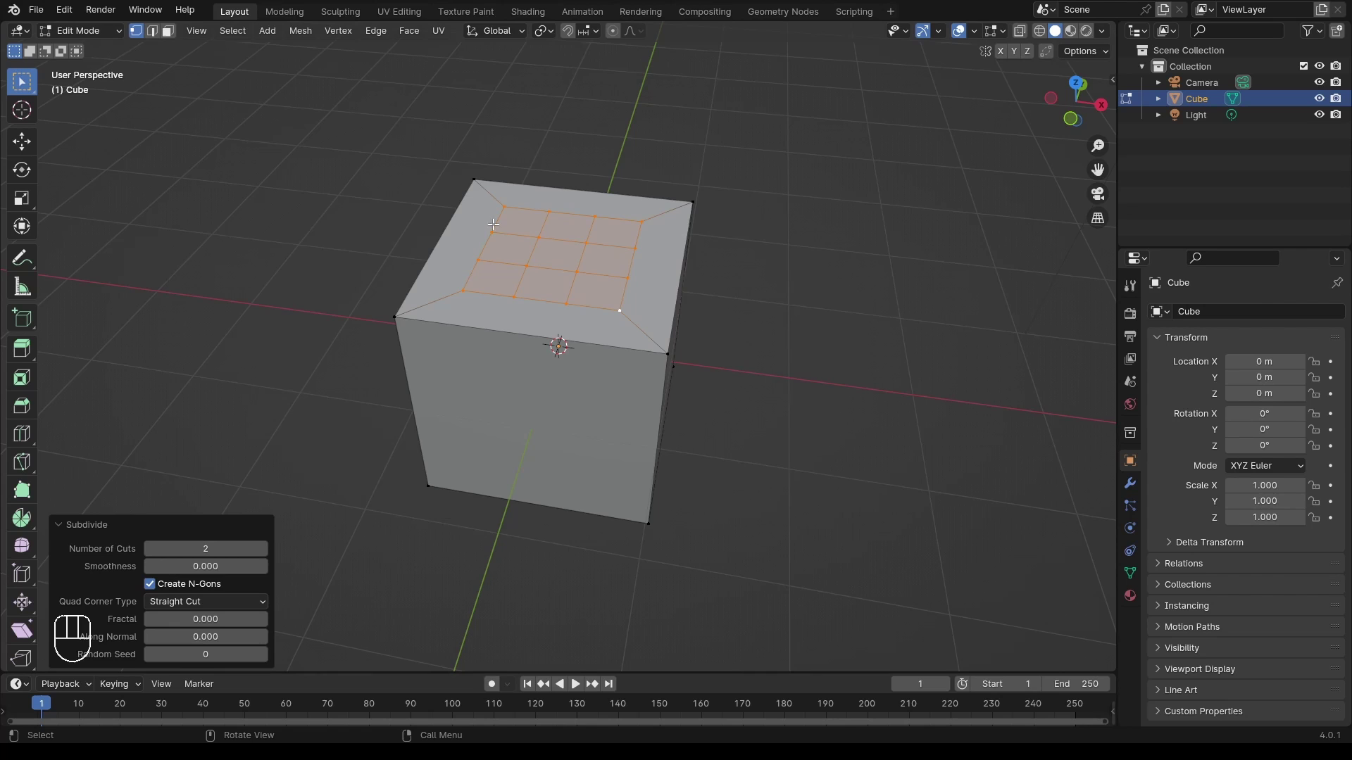
Extrude two corner faces upward as pillars and adjust their height along Z
{"action": "left_click", "coordinate": [170, 33]}
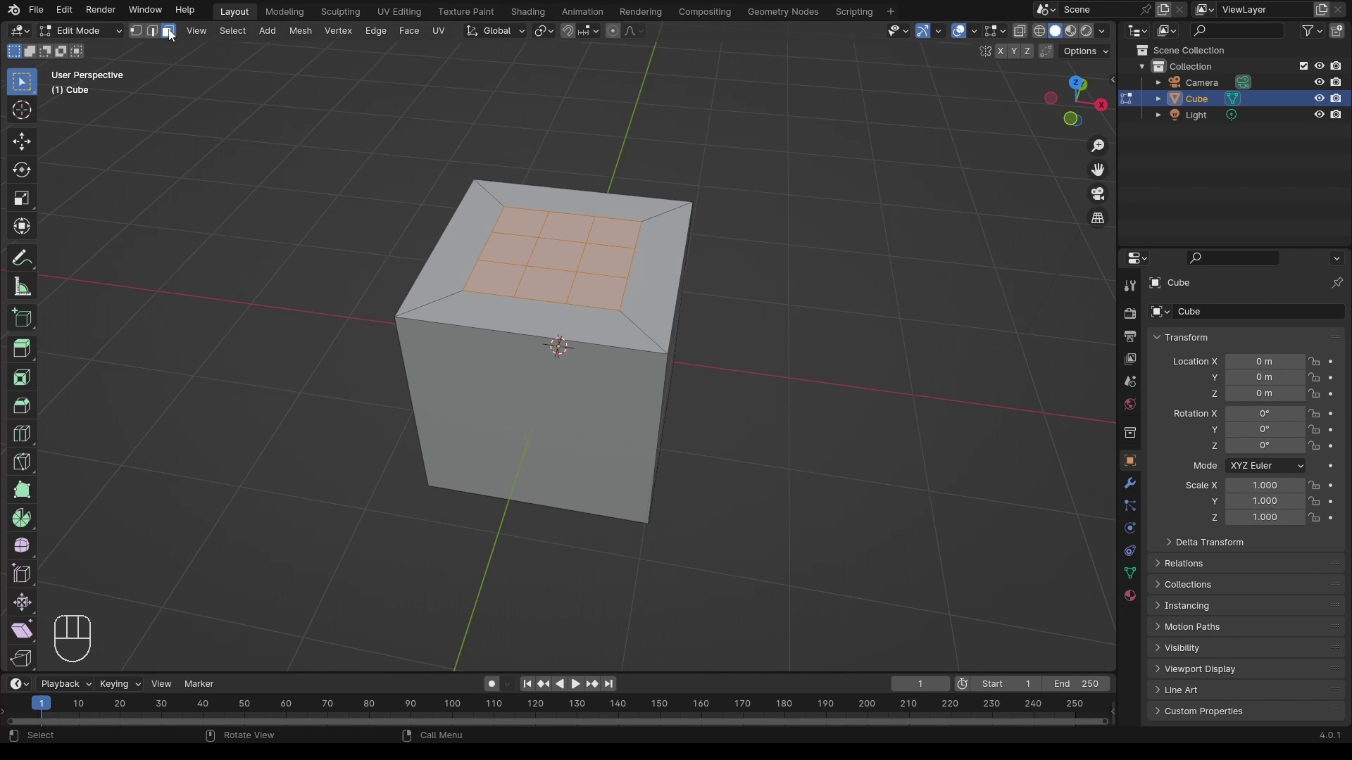
{"action": "middle_click_drag", "start_coordinate": [603, 234], "coordinate": [754, 395]}
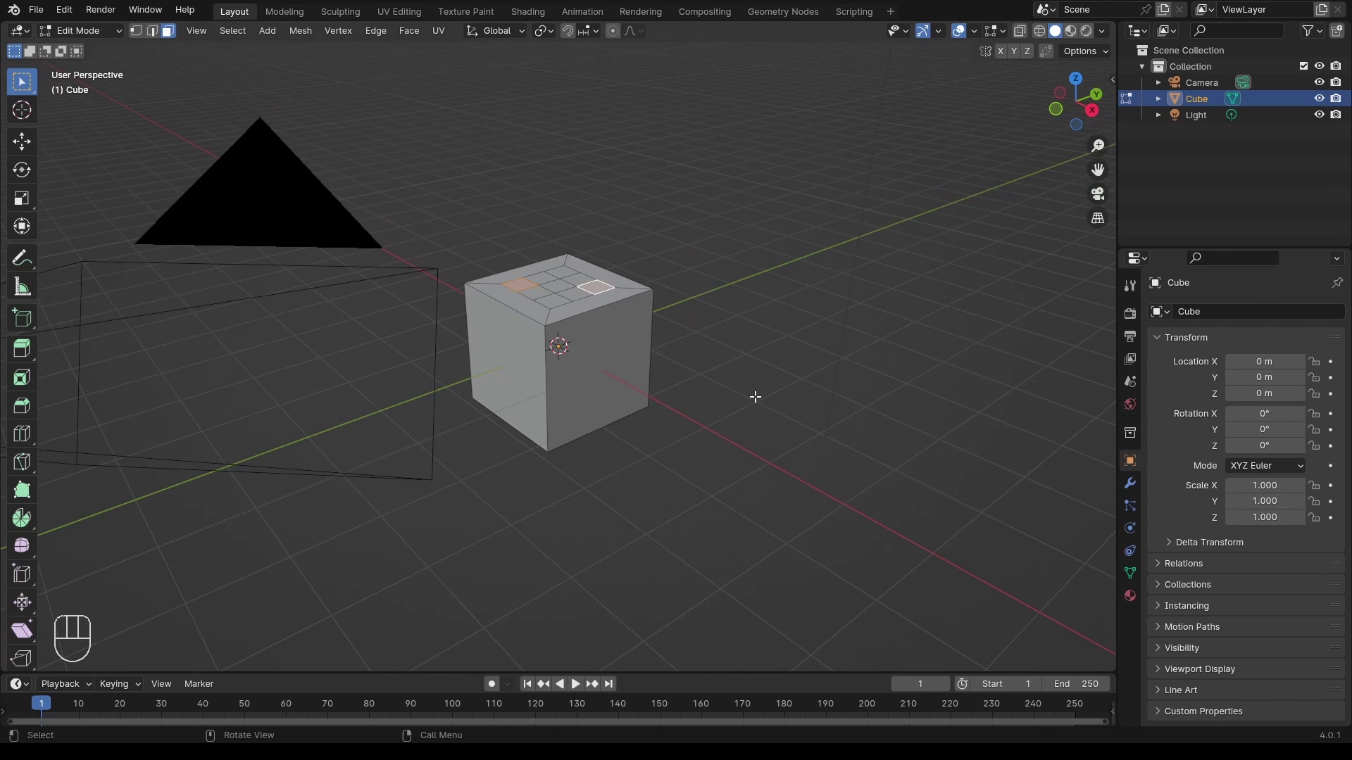
{"action": "scroll", "coordinate": [754, 378], "scroll_direction": "up", "scroll_amount": 3}
{"action": "key", "text": "e"}
{"action": "left_click", "coordinate": [821, 233]}
{"action": "key", "text": "KP_1"}
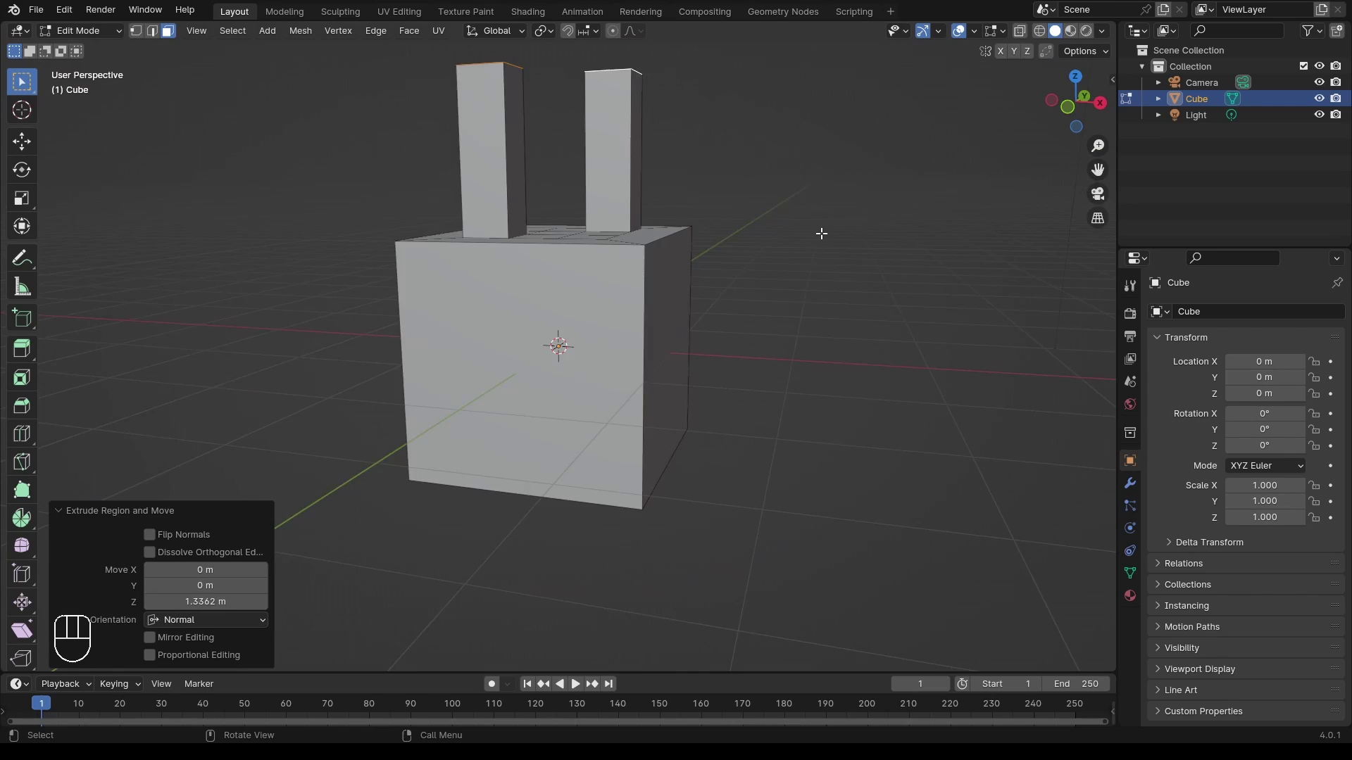
{"action": "key", "text": "g"}
{"action": "key", "text": "z"}
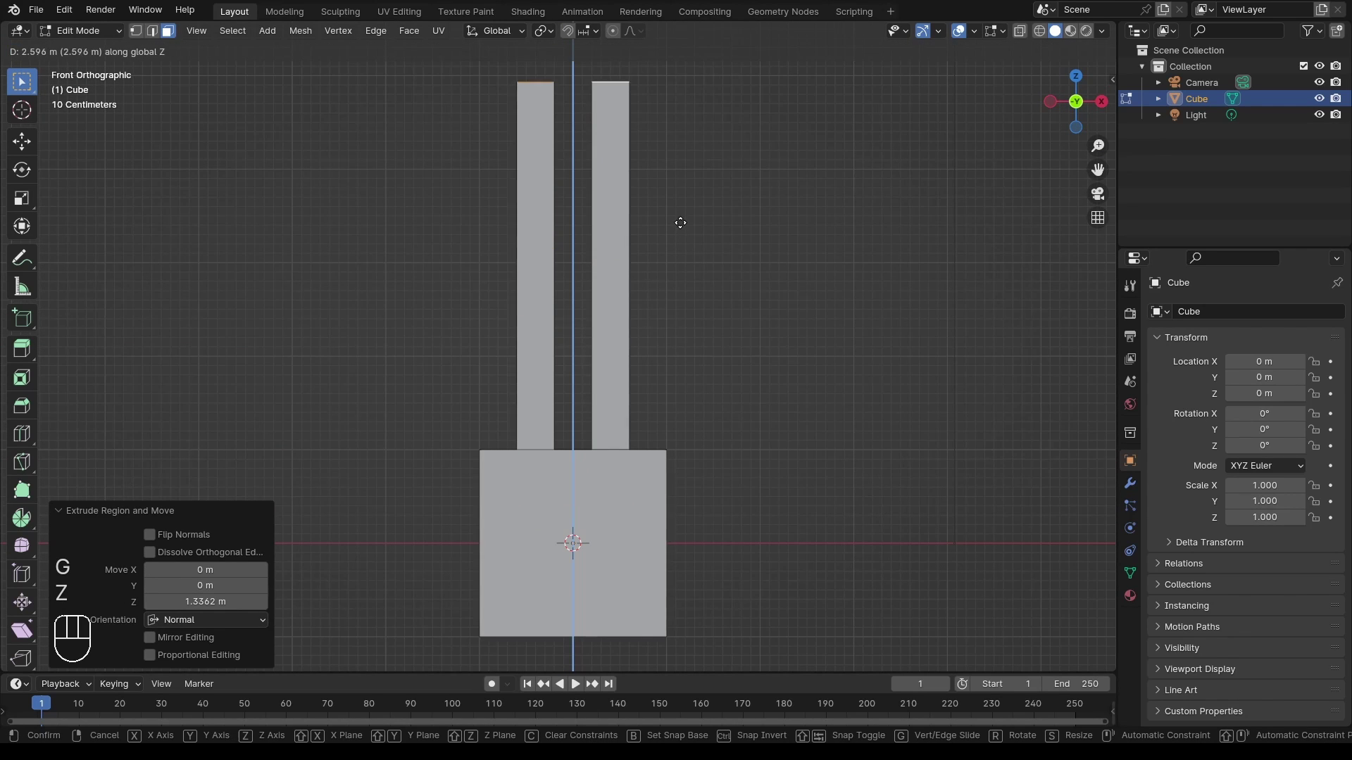
{"action": "left_click", "coordinate": [649, 262]}
{"action": "scroll", "coordinate": [693, 323], "scroll_direction": "down", "scroll_amount": 3}
{"action": "key", "text": "Tab"}
{"action": "mouse_move", "coordinate": [764, 377]}
{"action": "middle_mouse_down"}
{"action": "mouse_move", "coordinate": [700, 450]}
{"action": "mouse_move", "coordinate": [777, 389]}
{"action": "middle_mouse_up"}
{"action": "scroll", "coordinate": [808, 512], "scroll_direction": "up", "scroll_amount": 3}
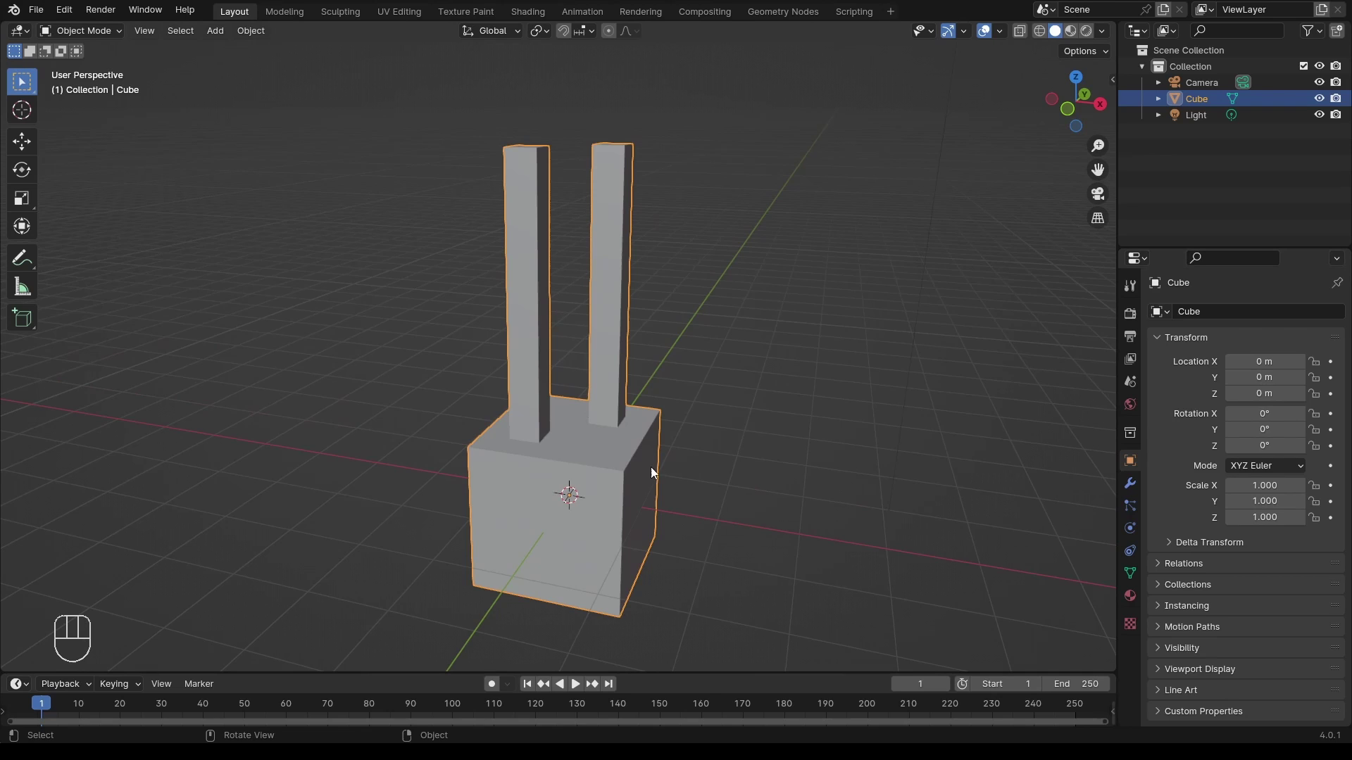
Add a Subdivision Surface modifier with viewport level 2
{"action": "left_click", "coordinate": [1130, 483]}
{"action": "left_click", "coordinate": [1215, 317]}
{"action": "left_click", "coordinate": [1201, 315]}
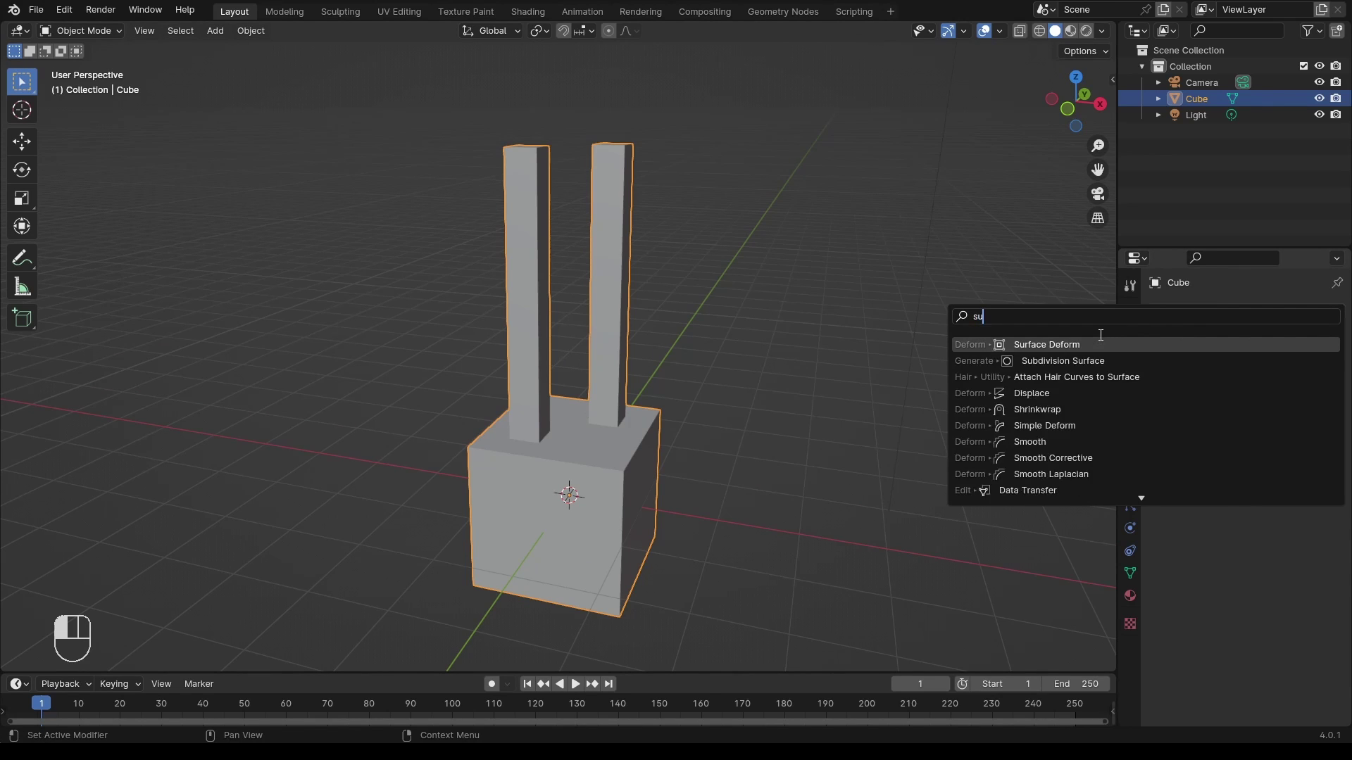
{"action": "left_click", "coordinate": [1078, 344]}
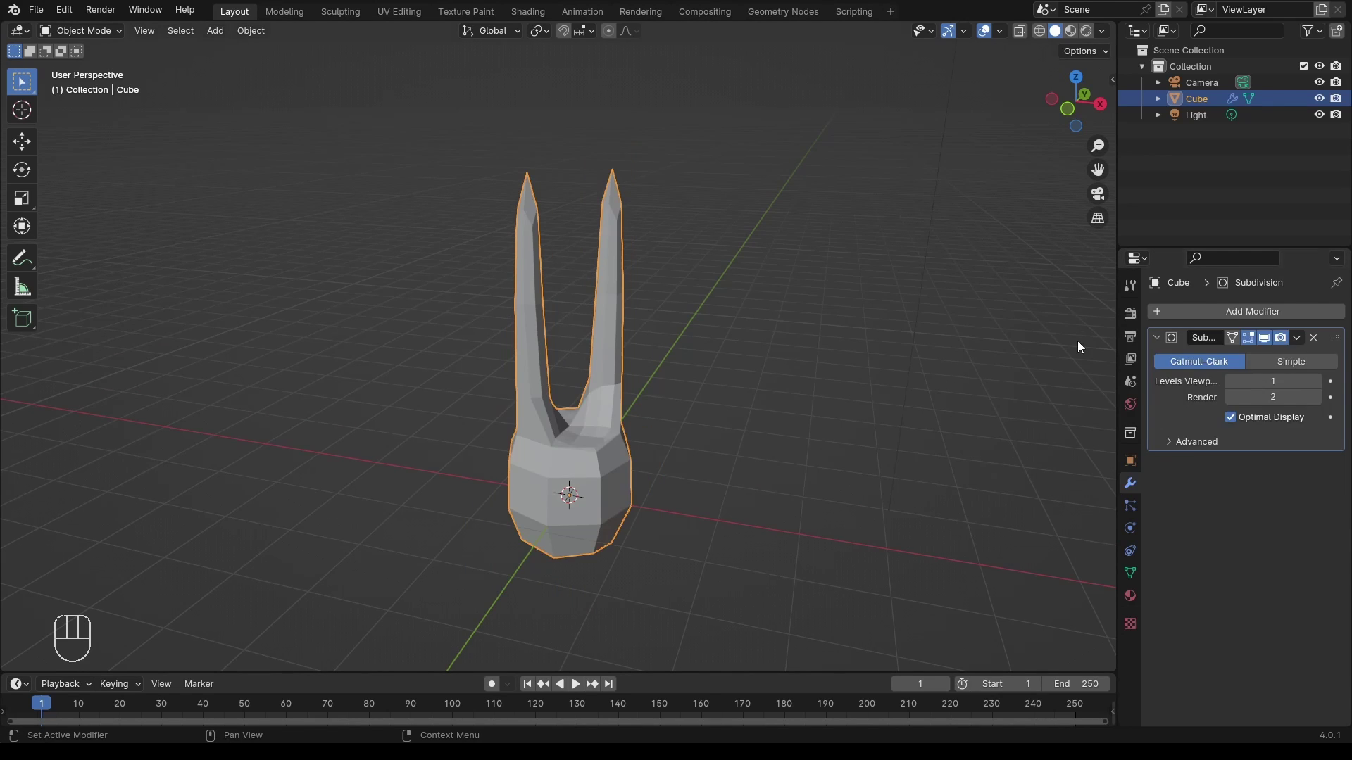
{"action": "left_click", "coordinate": [1315, 381]}
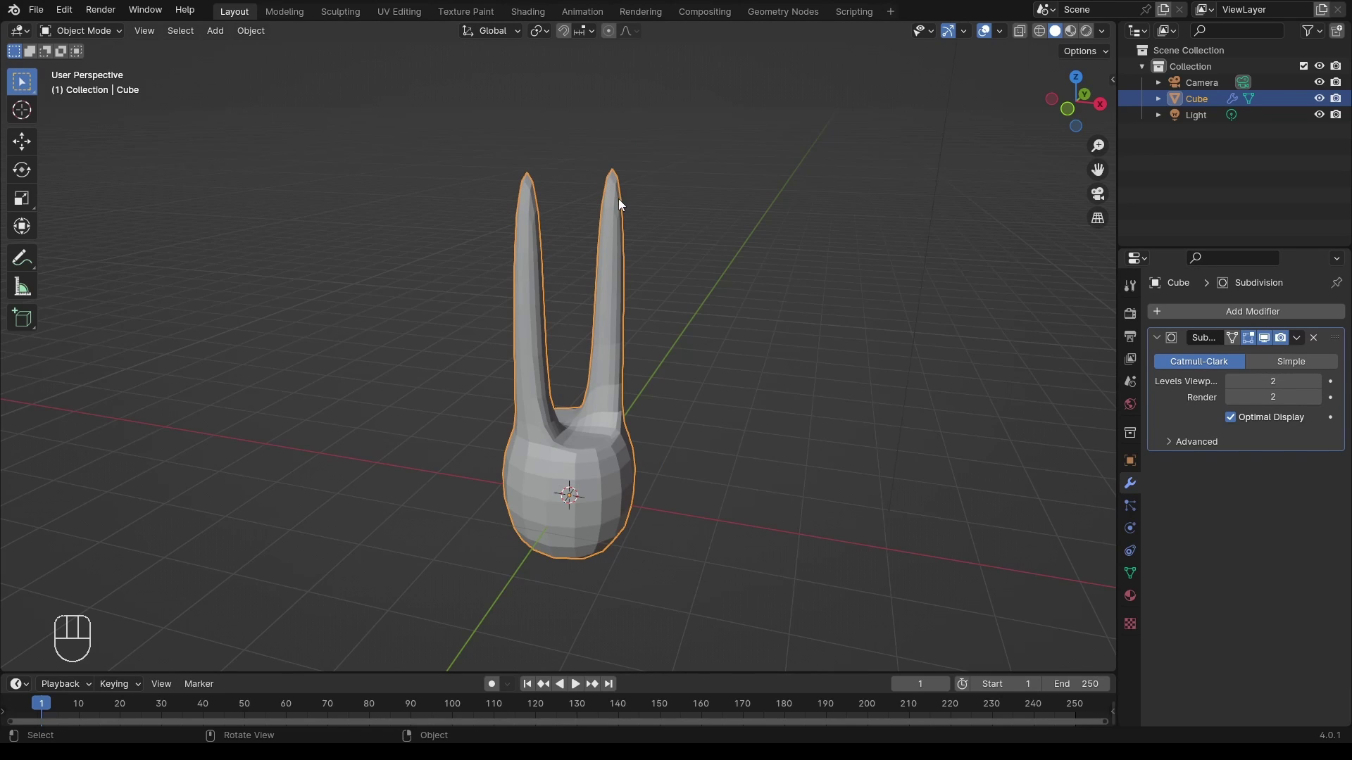
Add edge loops near the tops of the left and right prongs
{"action": "key", "text": "Tab"}
{"action": "scroll", "coordinate": [531, 185], "scroll_direction": "up", "scroll_amount": 1}
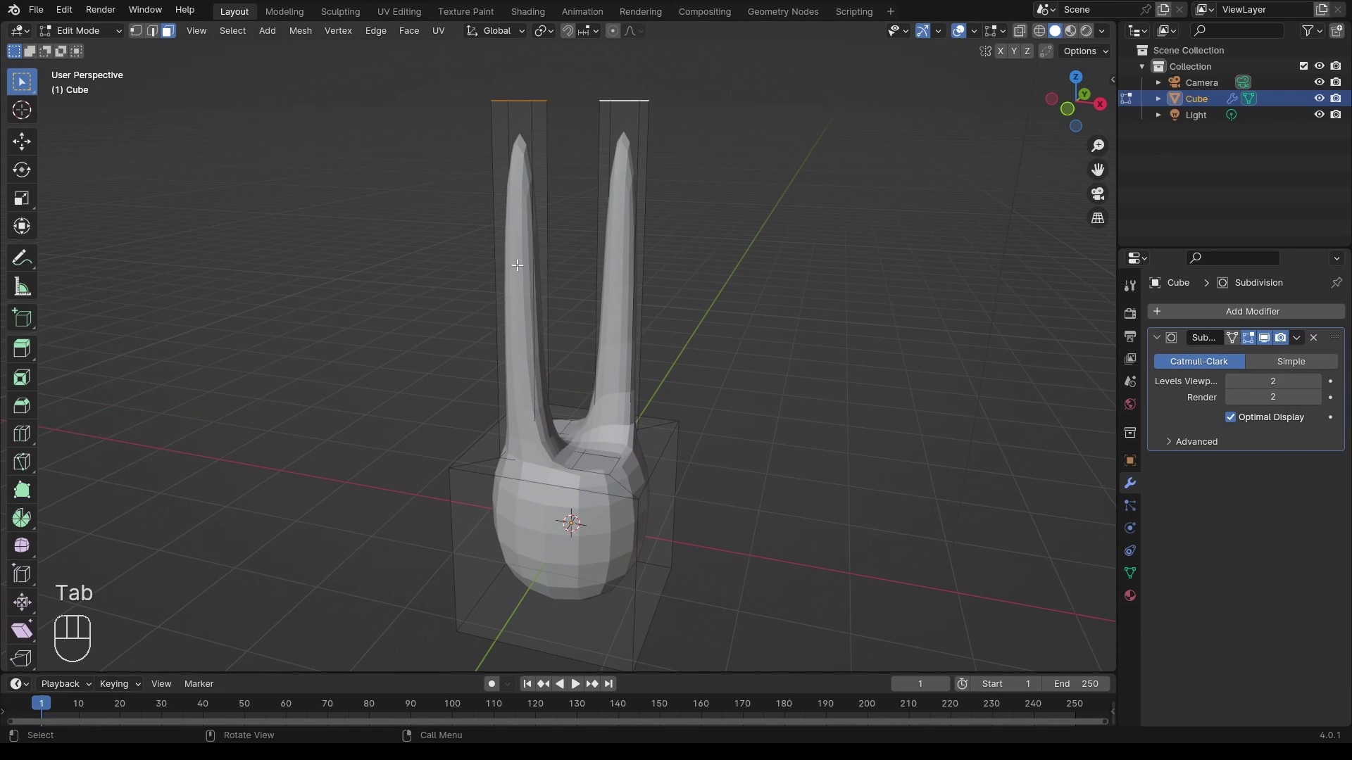
{"action": "left_click", "coordinate": [521, 286]}
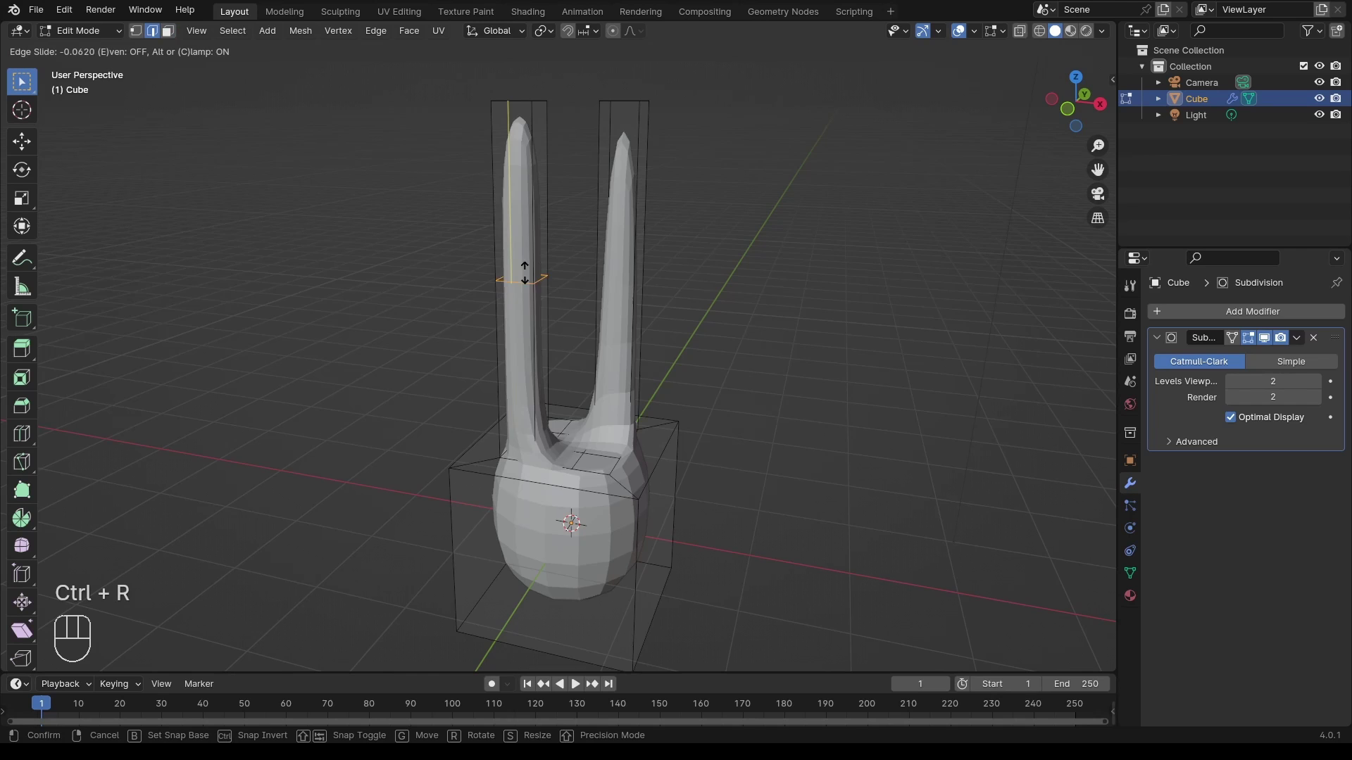
{"action": "left_click", "coordinate": [556, 130]}
{"action": "left_click", "coordinate": [619, 260]}
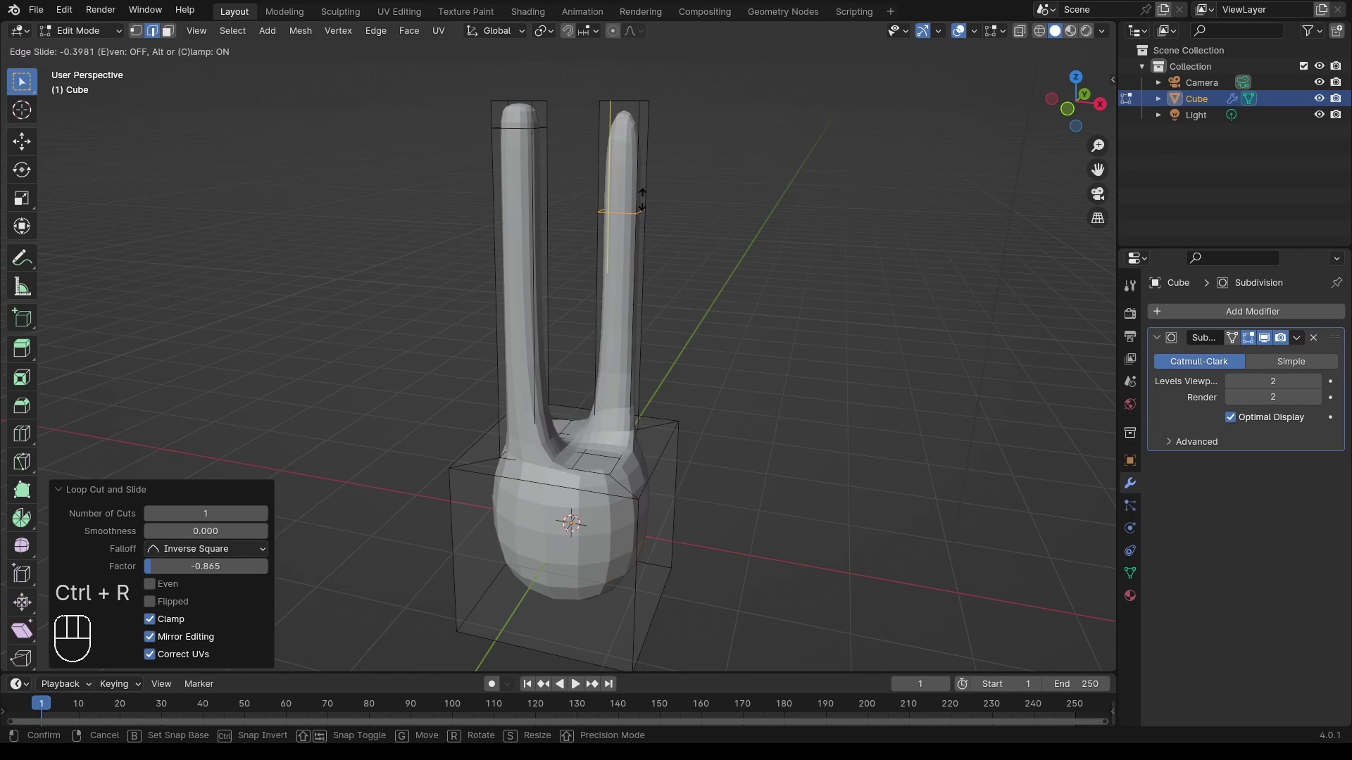
{"action": "scroll", "coordinate": [636, 459], "scroll_direction": "down", "scroll_amount": 3}
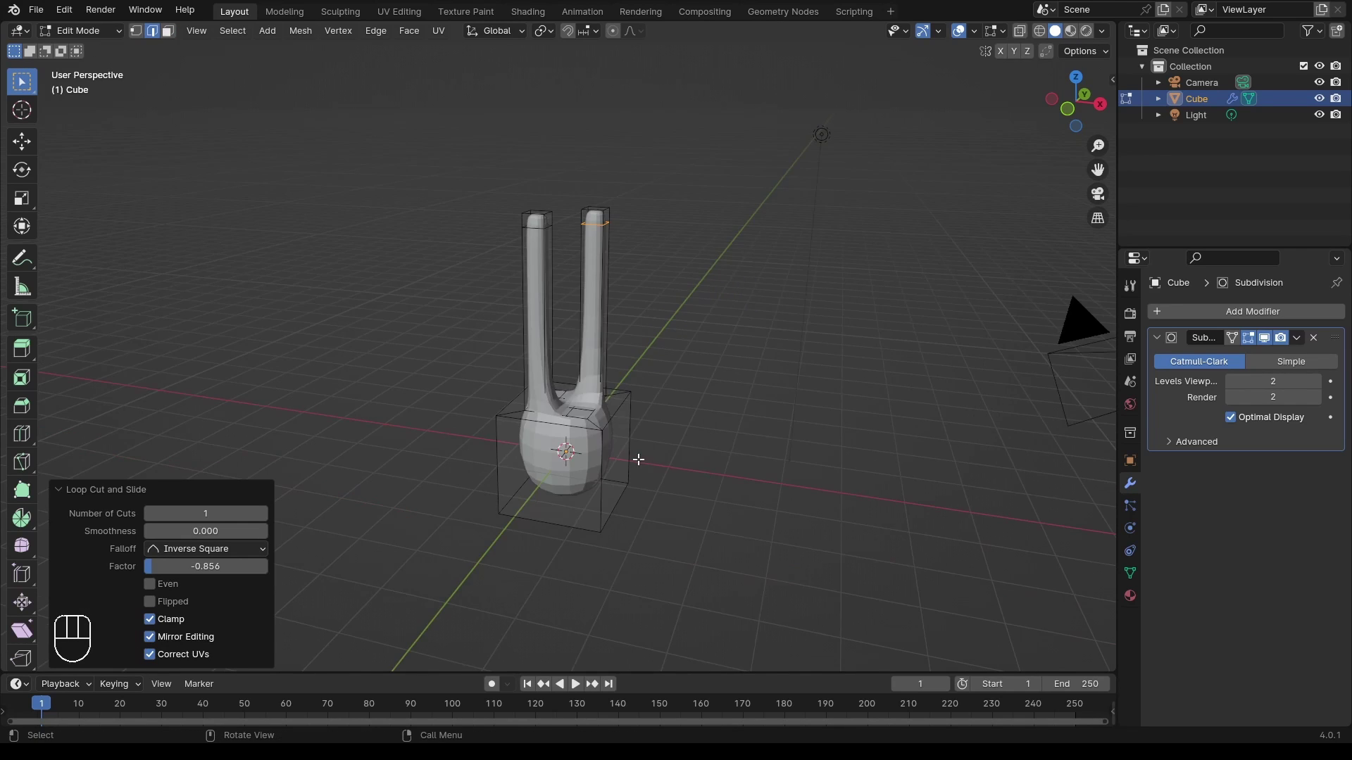
{"action": "scroll", "coordinate": [661, 504], "scroll_direction": "up", "scroll_amount": 4}
Move the selected edge loop vertically to a new height
{"action": "key", "text": "Tab"}
{"action": "key", "text": "Tab"}
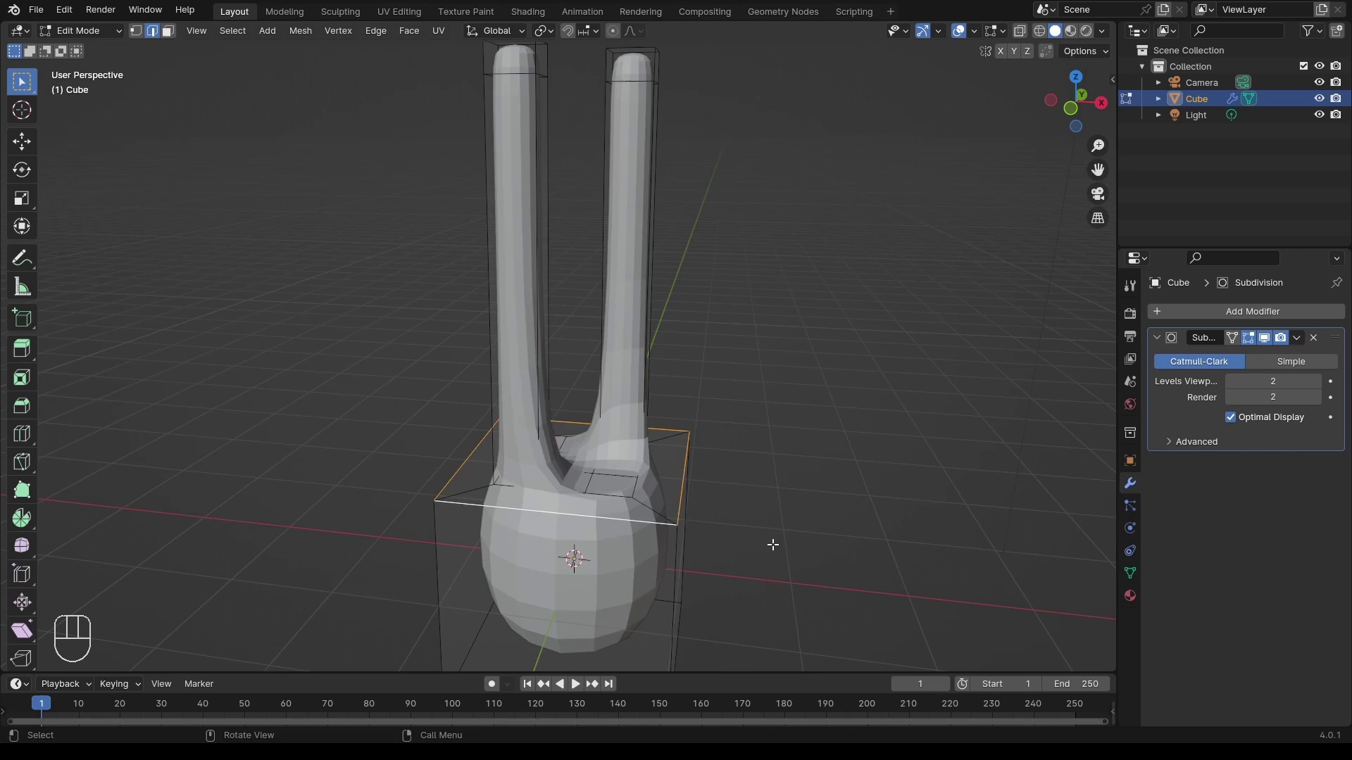
{"action": "middle_click_drag", "start_coordinate": [772, 544], "coordinate": [788, 422]}
{"action": "key", "text": "g"}
{"action": "key", "text": "z"}
{"action": "left_click", "coordinate": [724, 477]}
{"action": "key", "text": "Tab"}
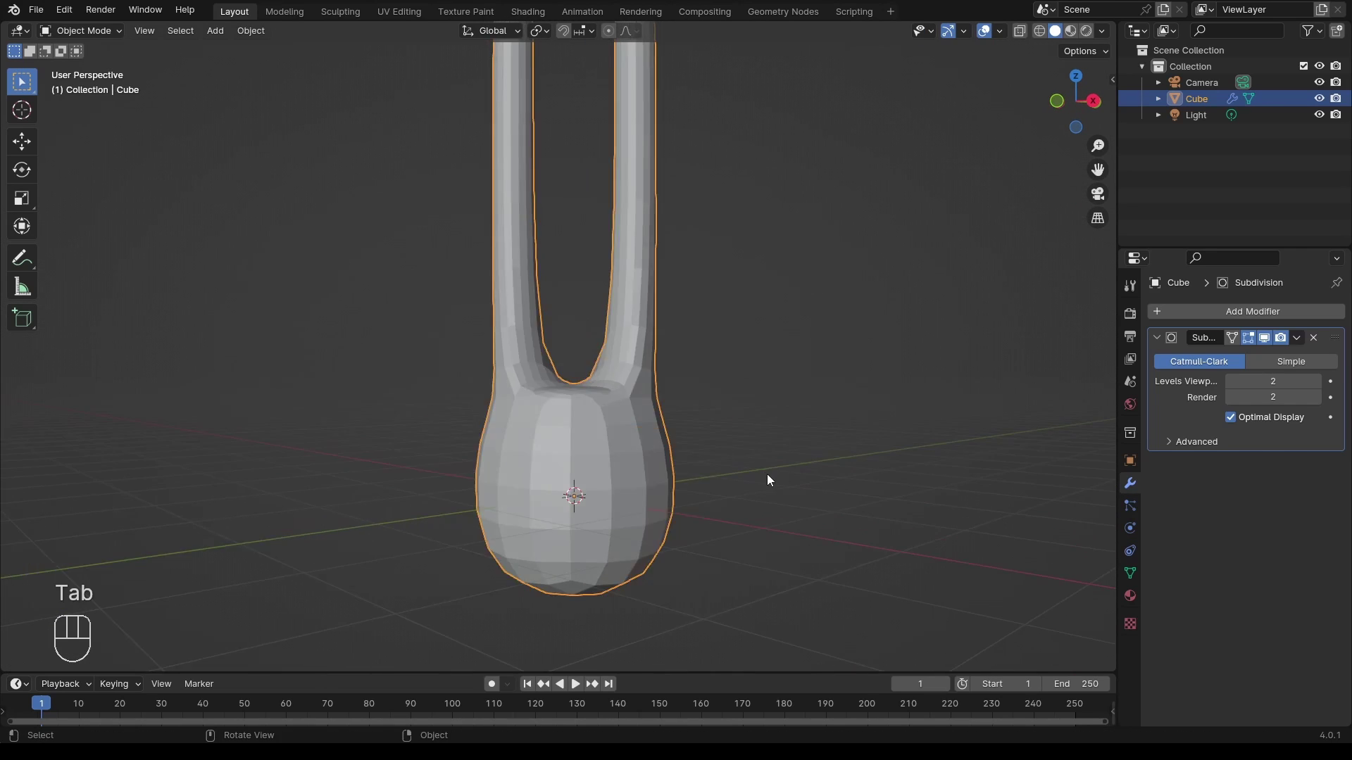
{"action": "scroll", "coordinate": [767, 480], "scroll_direction": "down", "scroll_amount": 3}
Apply Shade Smooth to the model
{"action": "middle_click_drag", "start_coordinate": [716, 357], "coordinate": [809, 371]}
{"action": "right_click", "coordinate": [530, 430]}
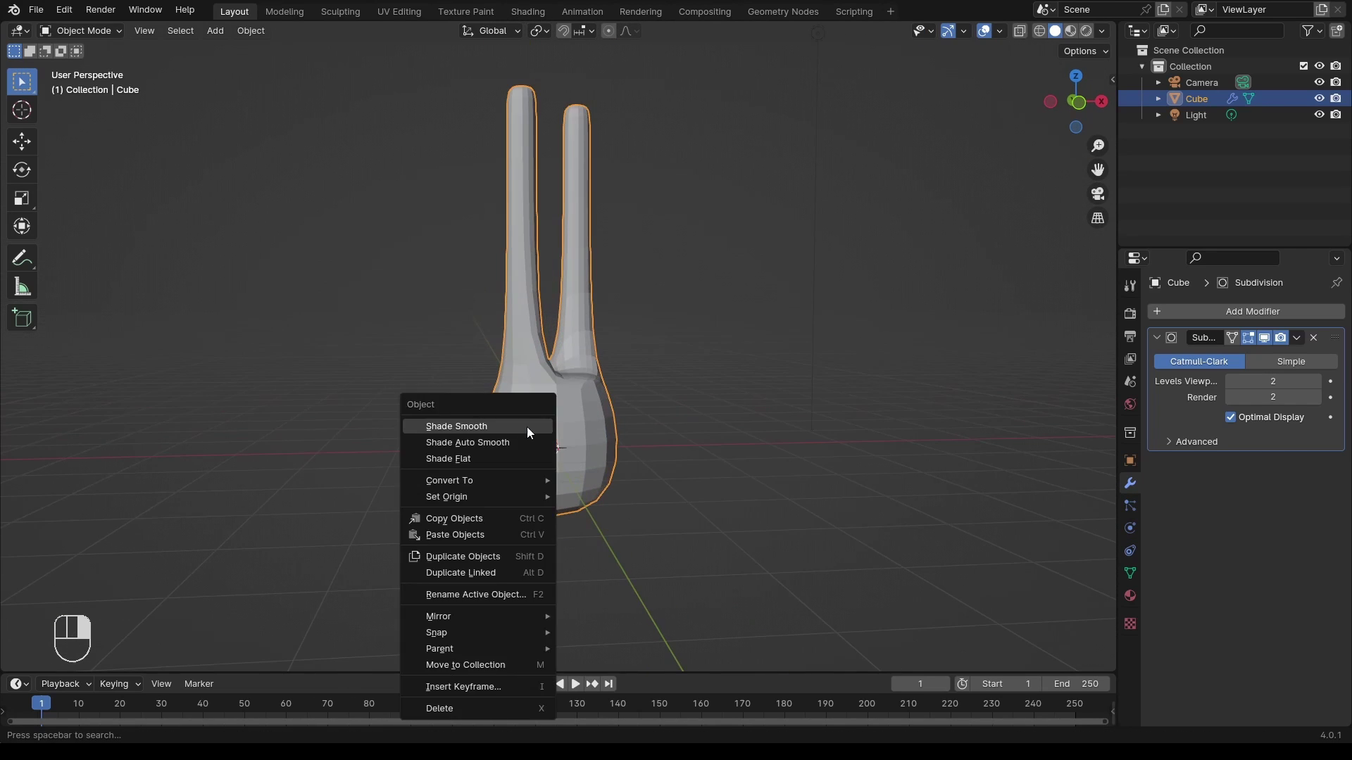
{"action": "left_click", "coordinate": [526, 427]}
{"action": "middle_click_drag", "start_coordinate": [612, 429], "coordinate": [644, 427]}
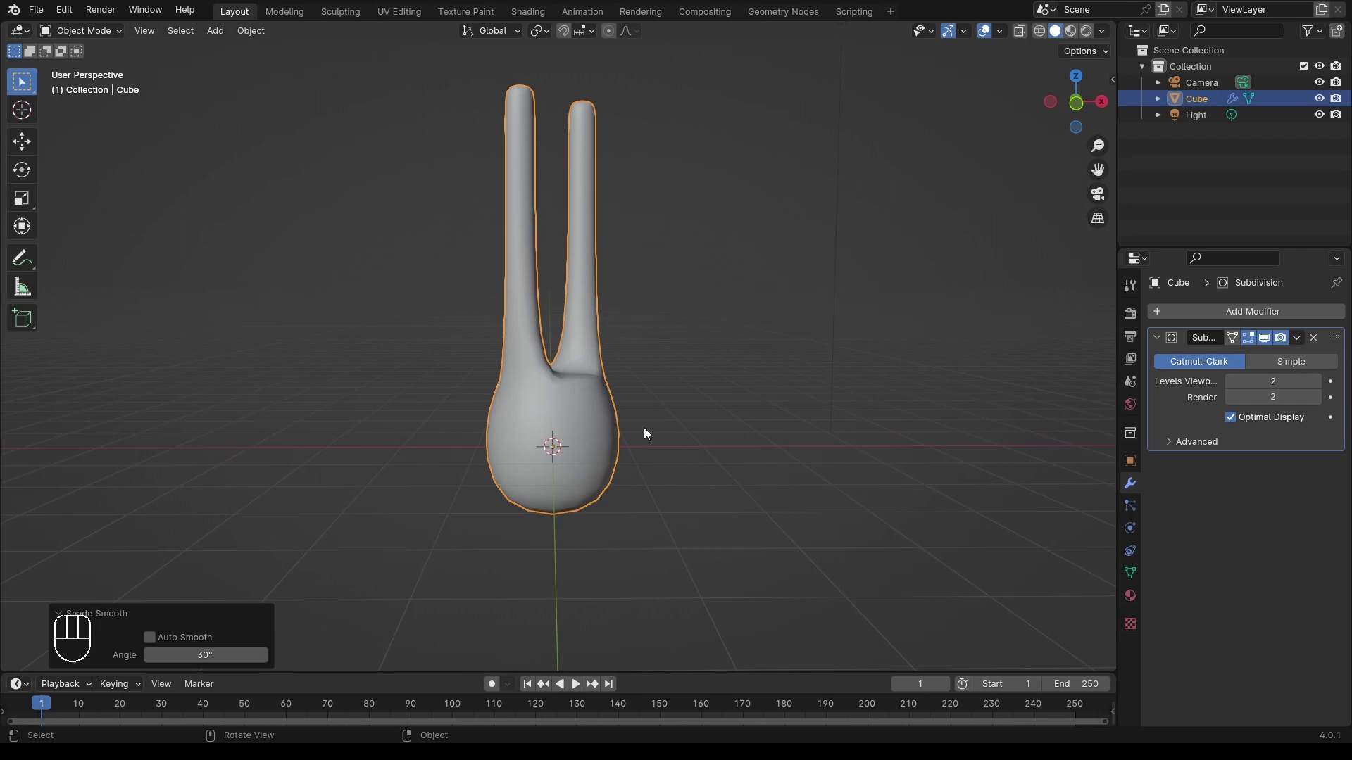
Select the whole mesh and rotate it 180° to flip it upside down
{"action": "key", "text": "KP_1"}
{"action": "key", "text": "Tab"}
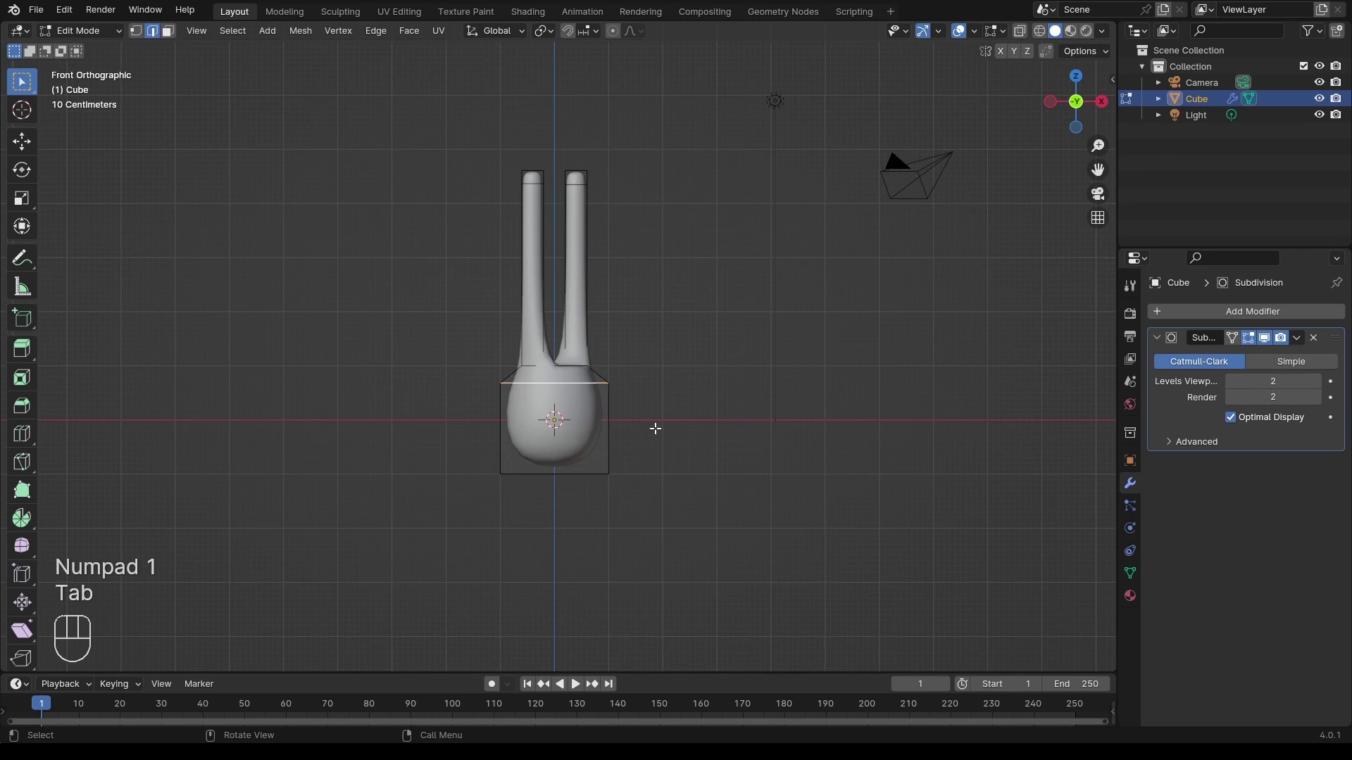
{"action": "key", "text": "a"}
{"action": "key", "text": "r"}
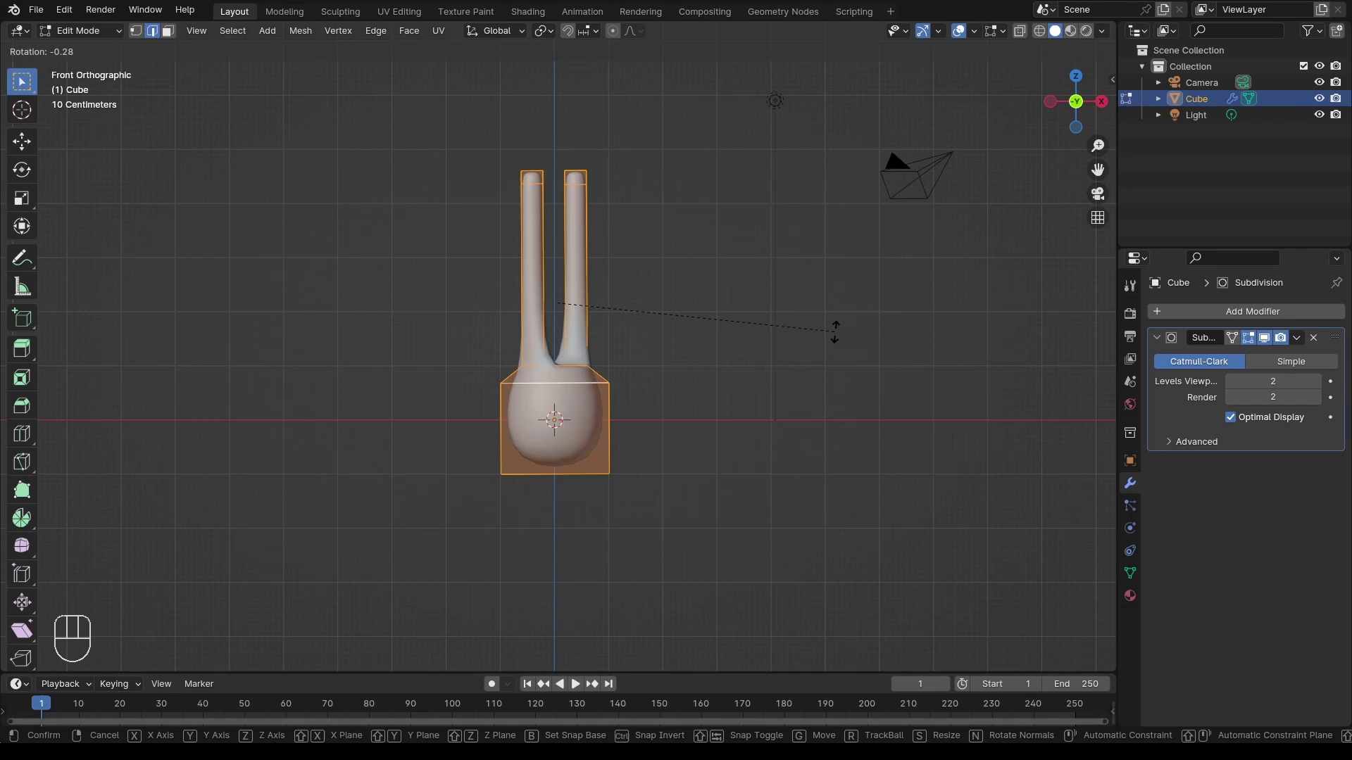
{"action": "key", "text": "KP_1"}
{"action": "key", "text": "KP_8"}
{"action": "key", "text": "KP_0"}
{"action": "key", "text": "KP_Enter"}
Move the rotated stalks slightly upward and return to Object Mode
{"action": "scroll", "coordinate": [564, 570], "scroll_direction": "up", "scroll_amount": 7}
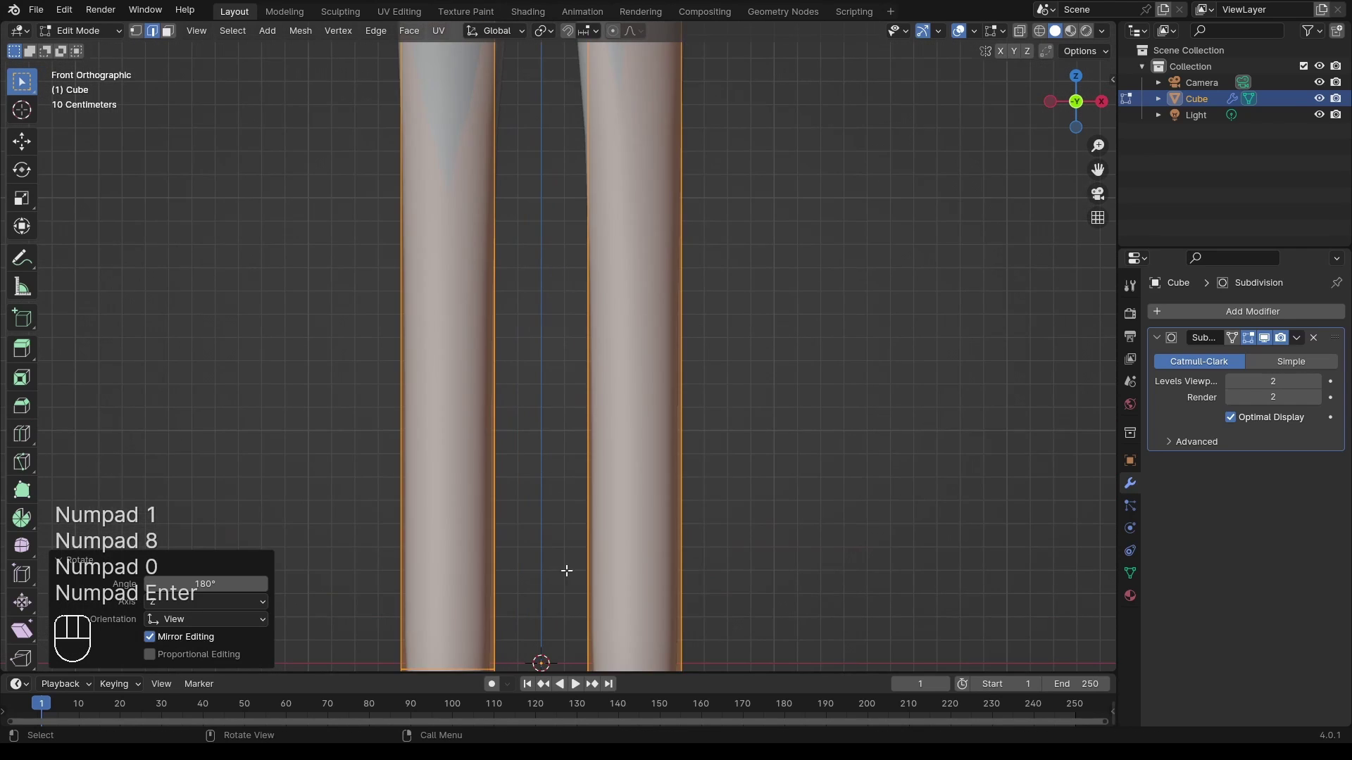
{"action": "middle_click_drag", "start_coordinate": [564, 570], "coordinate": [568, 468], "text": "shift"}
{"action": "key", "text": "g"}
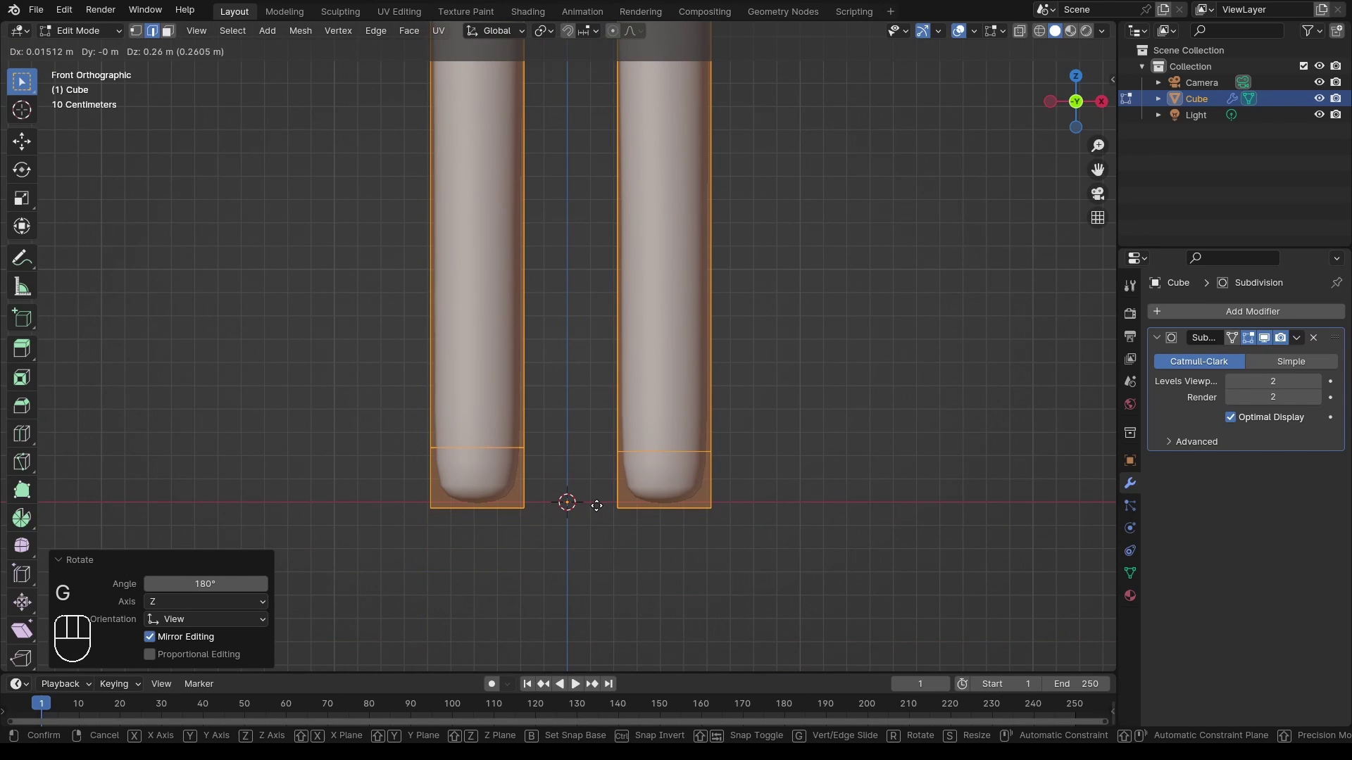
{"action": "left_click", "coordinate": [595, 499]}
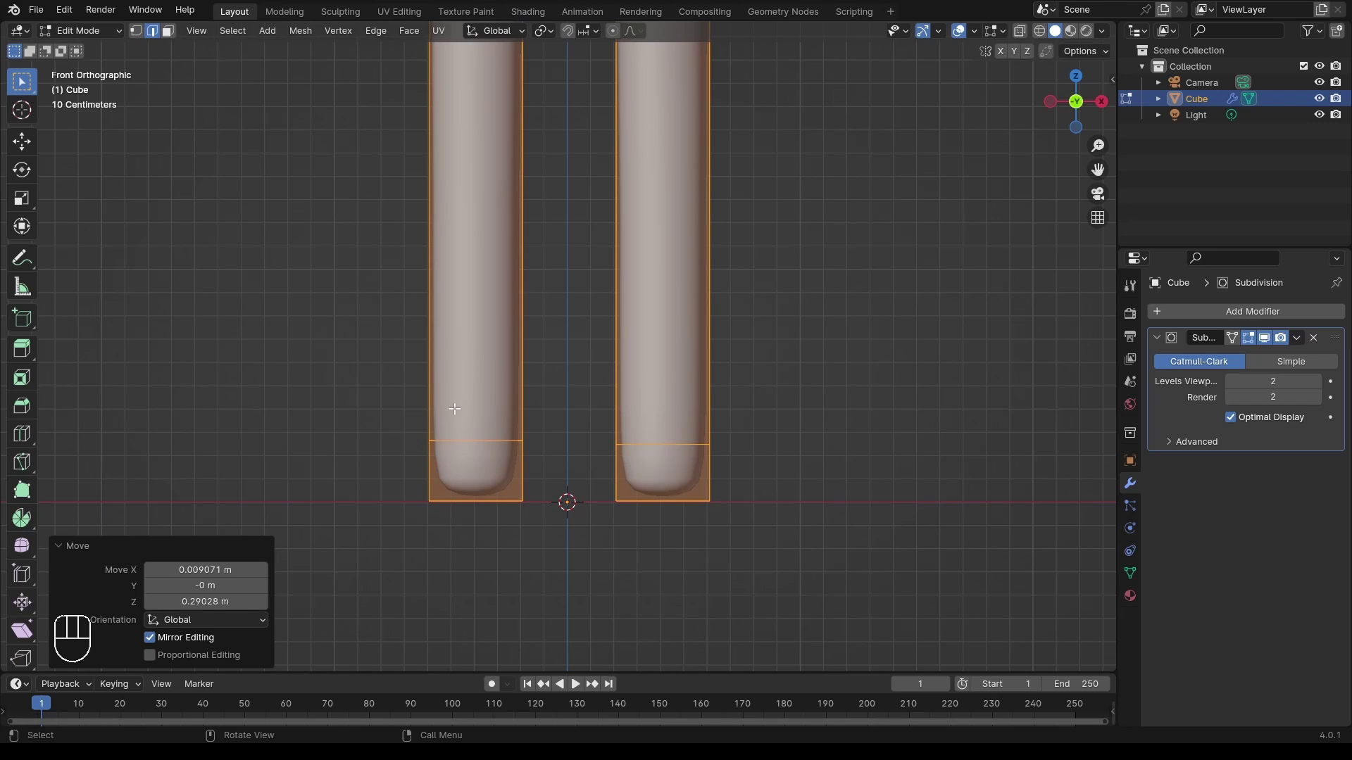
{"action": "key", "text": "Tab"}
{"action": "scroll", "coordinate": [663, 303], "scroll_direction": "down", "scroll_amount": 4}
{"action": "middle_click_drag", "start_coordinate": [663, 303], "coordinate": [968, 220]}
{"action": "scroll", "coordinate": [701, 296], "scroll_direction": "down", "scroll_amount": 3}
Move the spike figure off to the side along X
{"action": "key", "text": "g"}
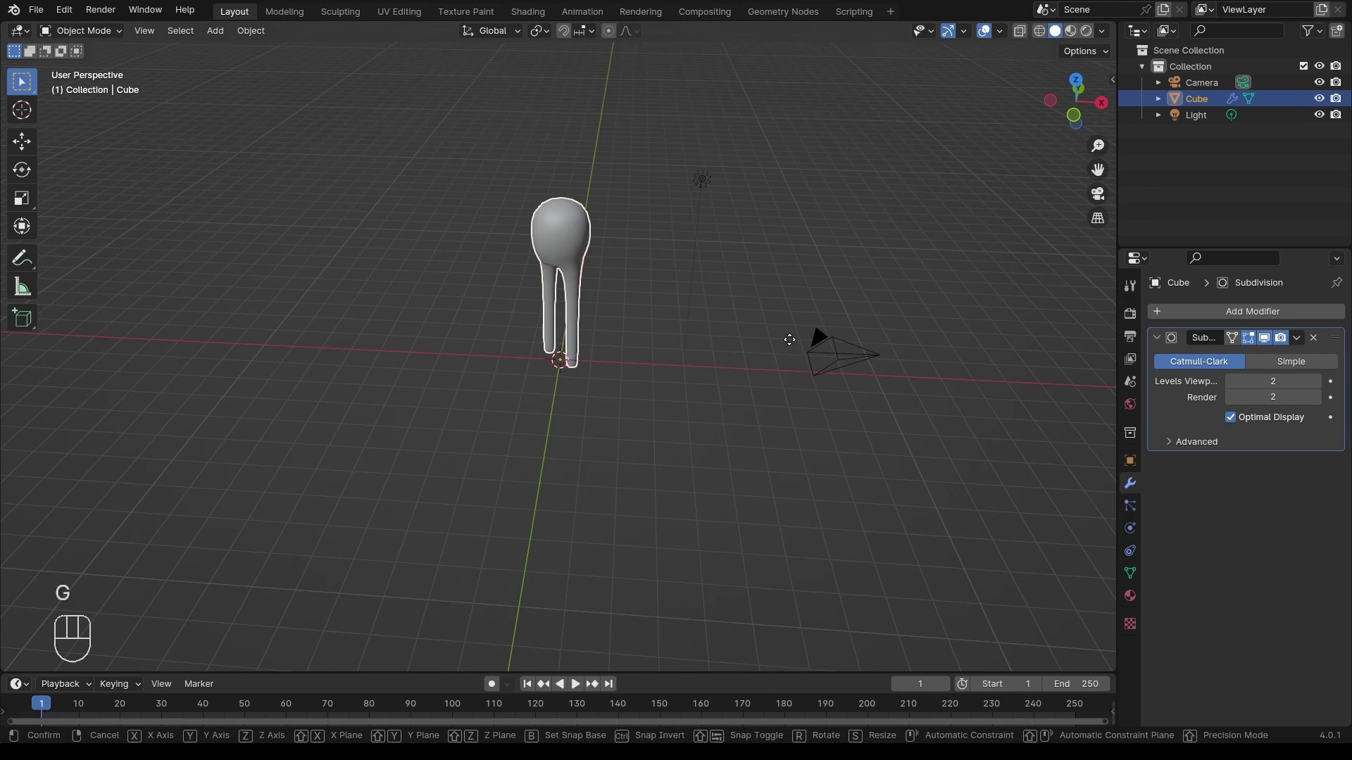
{"action": "key", "text": "x"}
{"action": "left_click", "coordinate": [621, 324]}
{"action": "scroll", "coordinate": [620, 373], "scroll_direction": "up", "scroll_amount": 3}
Add a new cube and scale its width and depth by 0.5
{"action": "key", "text": "shift+a"}
{"action": "left_click", "coordinate": [619, 421]}
{"action": "key", "text": "Tab"}
{"action": "key", "text": "s"}
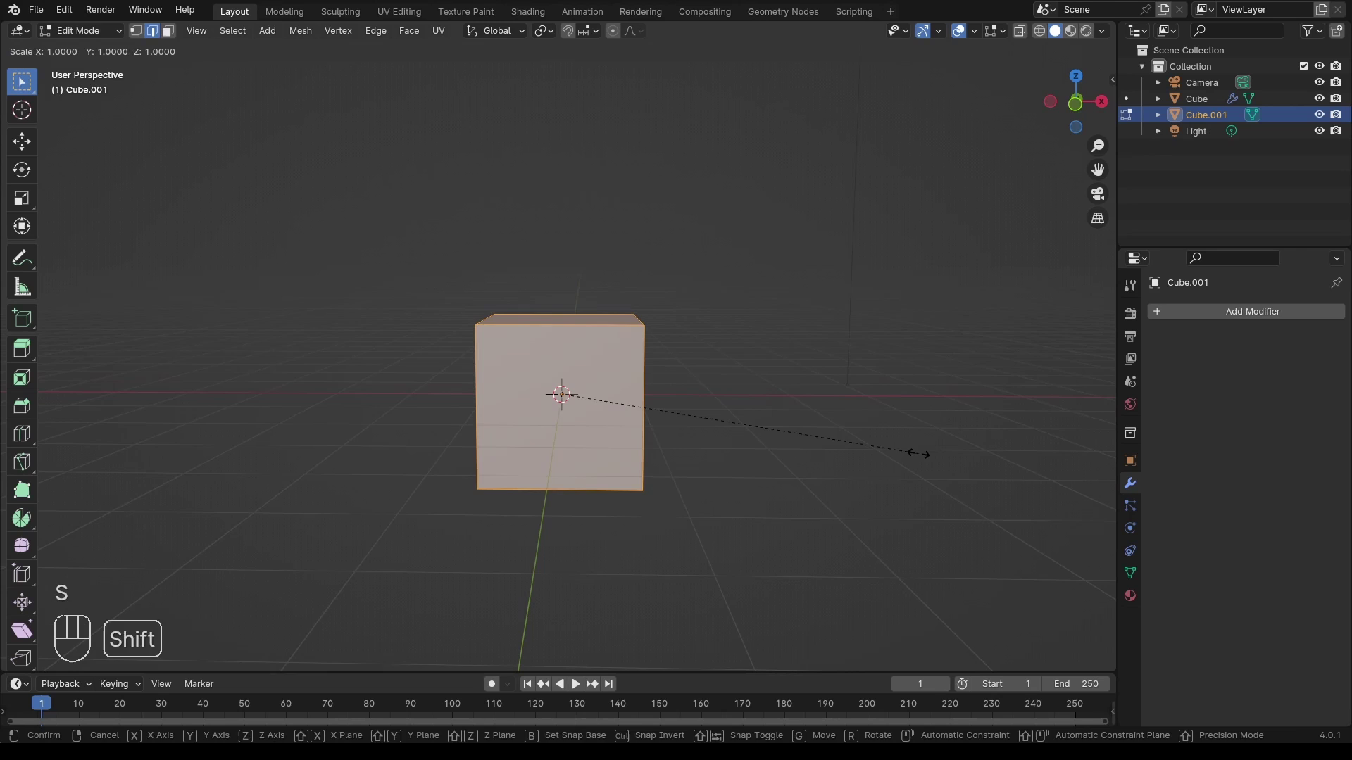
{"action": "key", "text": "shift+z"}
{"action": "key", "text": "KP_Decimal"}
{"action": "key", "text": "KP_5"}
Extrude the top face wider, raise it, and extrude again to form an upper block
{"action": "left_click", "coordinate": [906, 453]}
{"action": "key", "text": "3"}
{"action": "left_click", "coordinate": [558, 320]}
{"action": "key", "text": "e"}
{"action": "key", "text": "s"}
{"action": "left_click", "coordinate": [757, 407]}
{"action": "key", "text": "g"}
{"action": "key", "text": "z"}
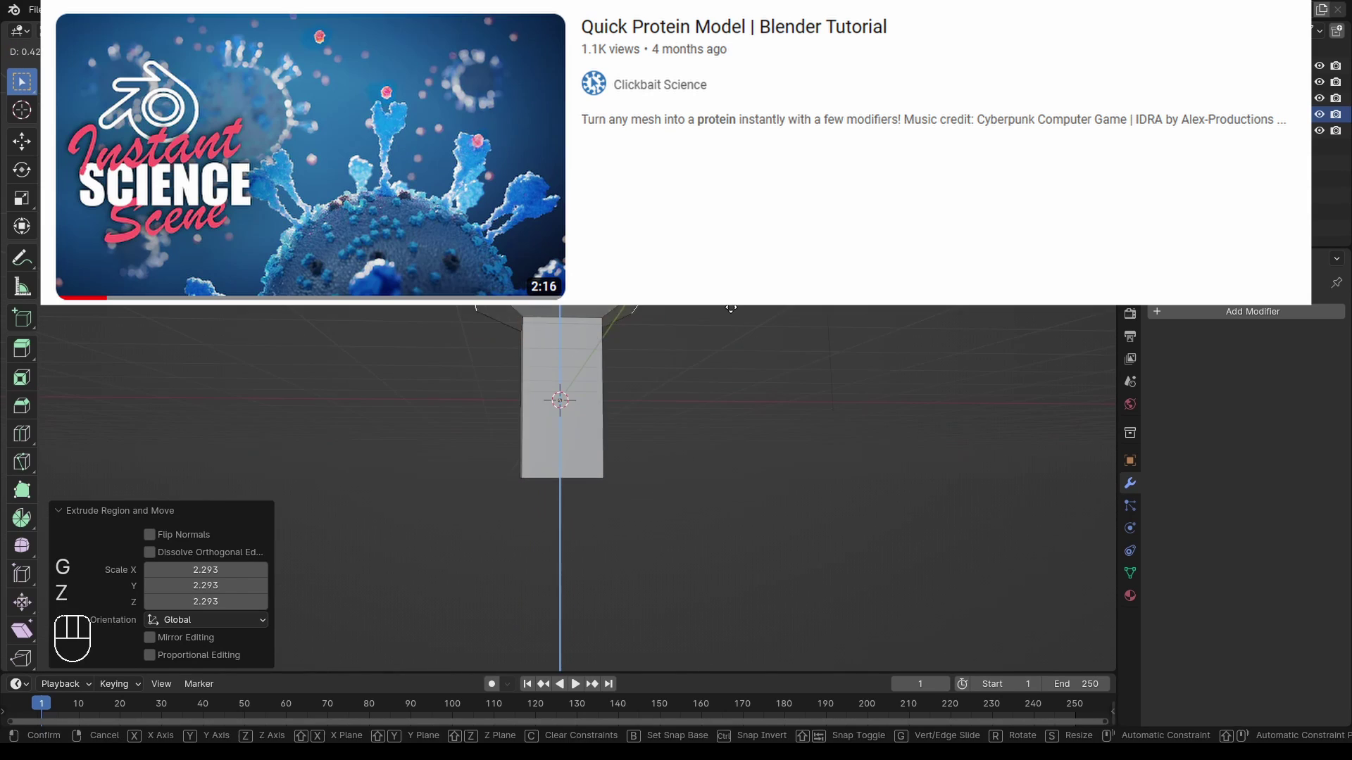
{"action": "left_click", "coordinate": [768, 458]}
{"action": "key", "text": "e"}
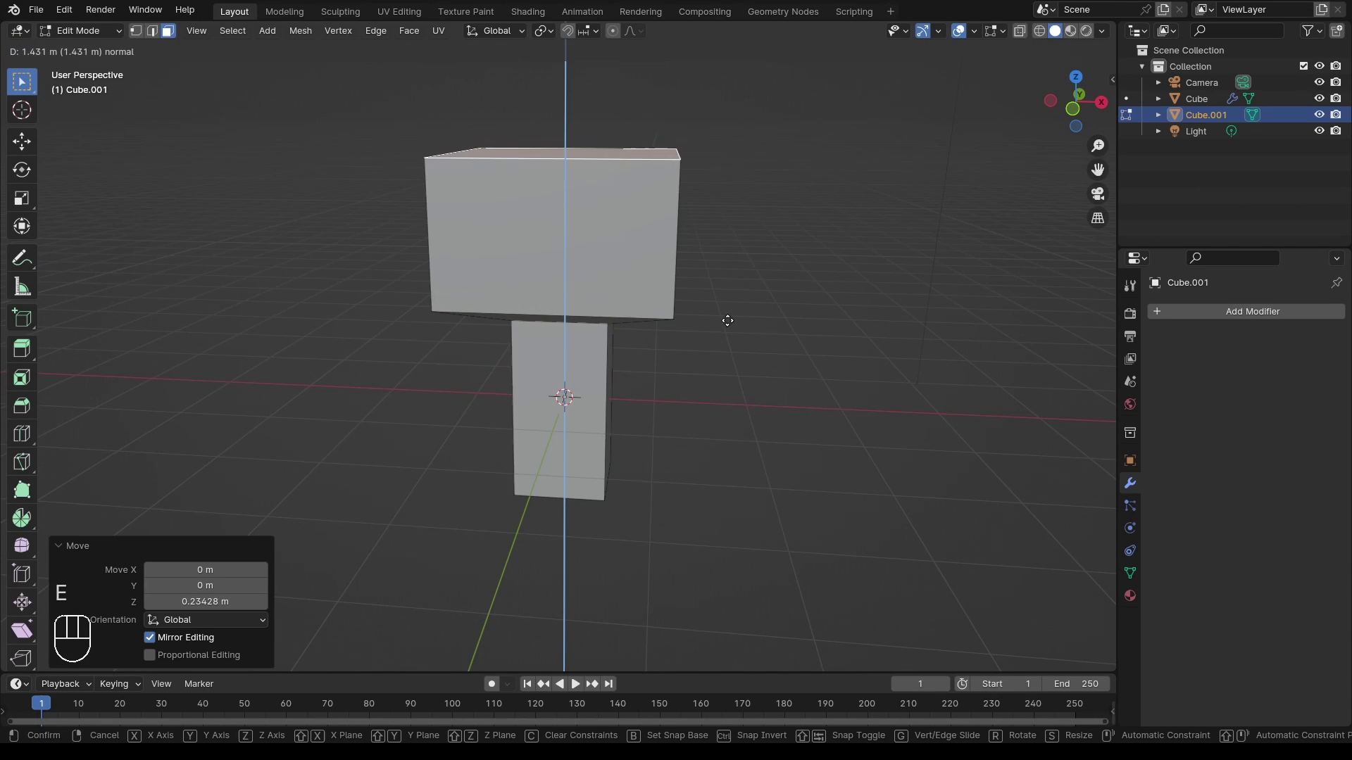
{"action": "left_click", "coordinate": [703, 377]}
Scale the entire mesh to 0.742 in X and Y
{"action": "key", "text": "a"}
{"action": "key", "text": "s"}
{"action": "key", "text": "shift+z"}
{"action": "left_click", "coordinate": [694, 420]}
{"action": "key", "text": "KP_1"}
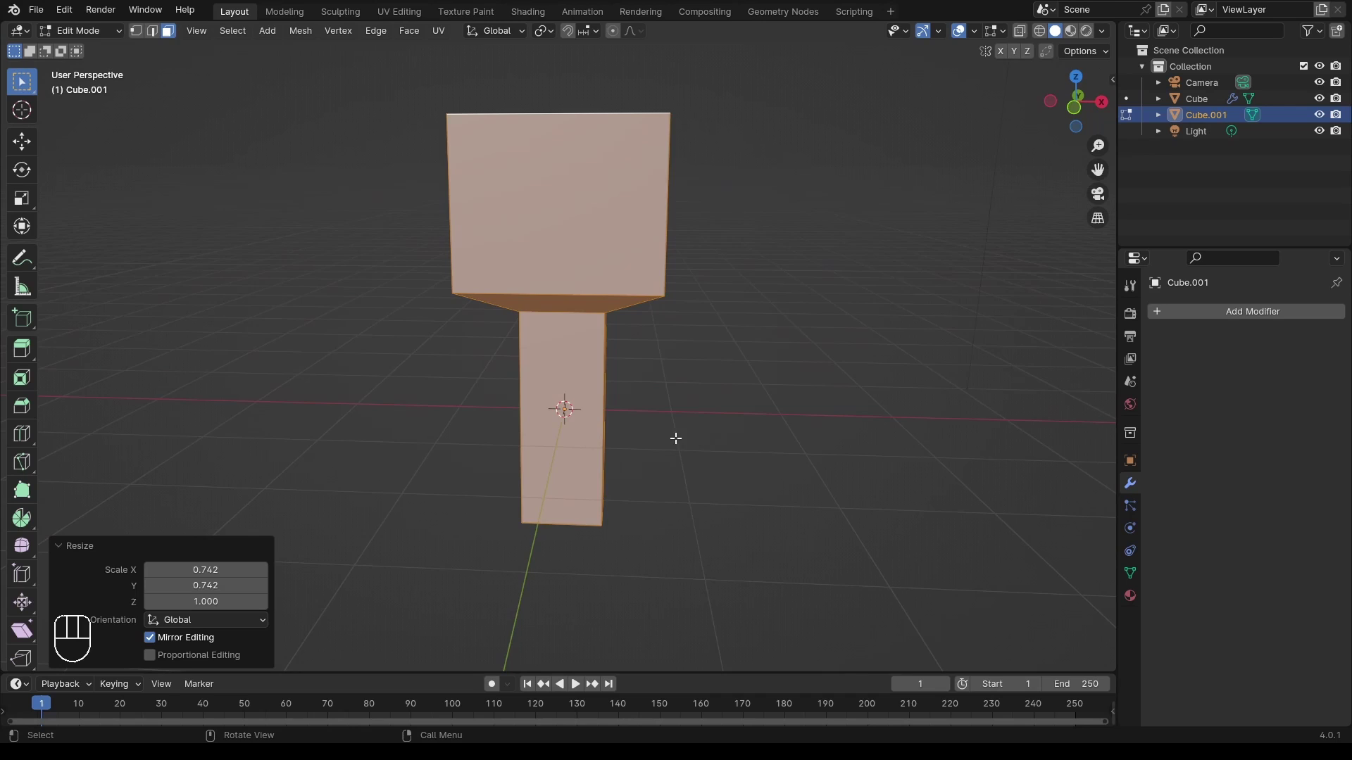
Move the mesh so its bottom sits on the origin and return to Object Mode
{"action": "key", "text": "g"}
{"action": "left_click", "coordinate": [563, 482]}
{"action": "key", "text": "Tab"}
{"action": "middle_click_drag", "start_coordinate": [563, 482], "coordinate": [676, 334]}
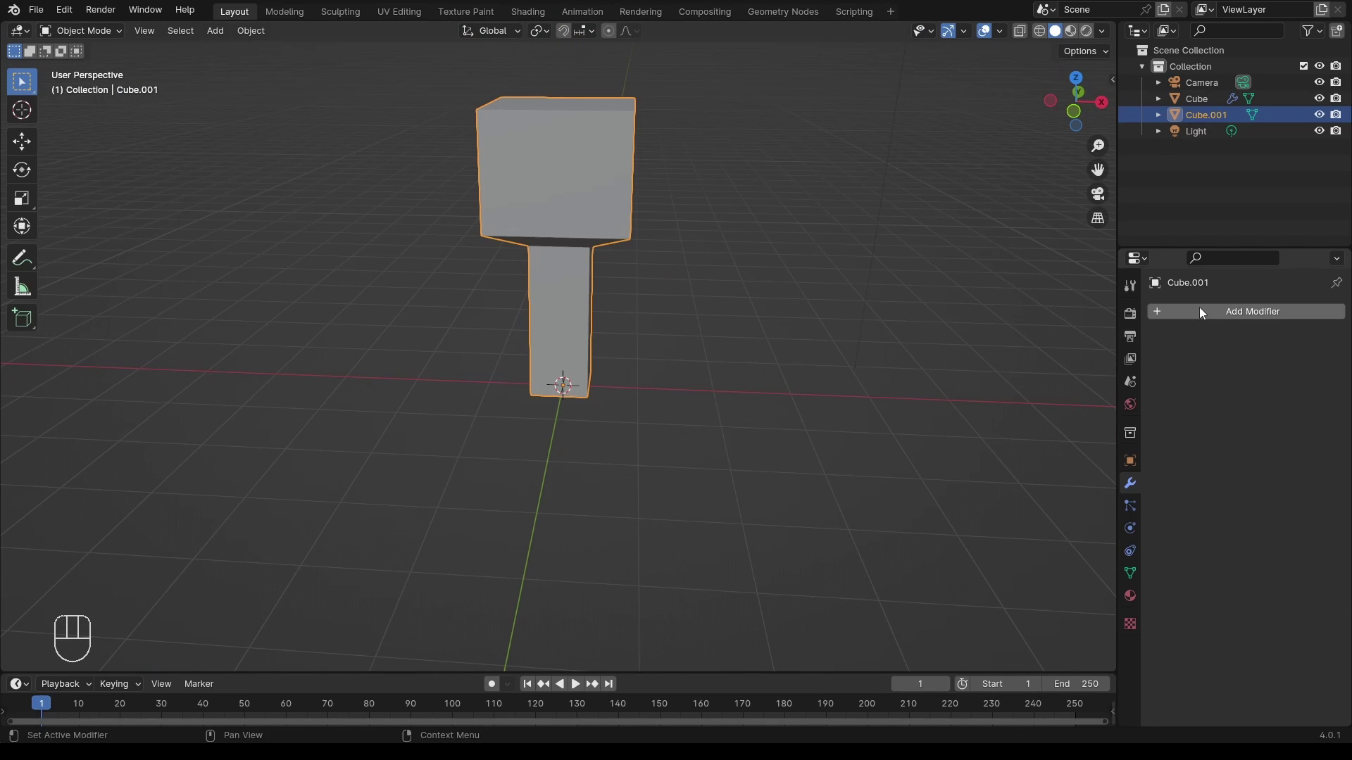
Add a Subdivision Surface modifier to the new shape
{"action": "left_click", "coordinate": [1198, 308]}
{"action": "mouse_move", "coordinate": [1167, 363]}
{"action": "left_click", "coordinate": [1005, 576]}
Add a Displace modifier with a new Clouds texture and a larger noise size
{"action": "left_click", "coordinate": [1192, 313]}
{"action": "left_click", "coordinate": [1152, 253]}
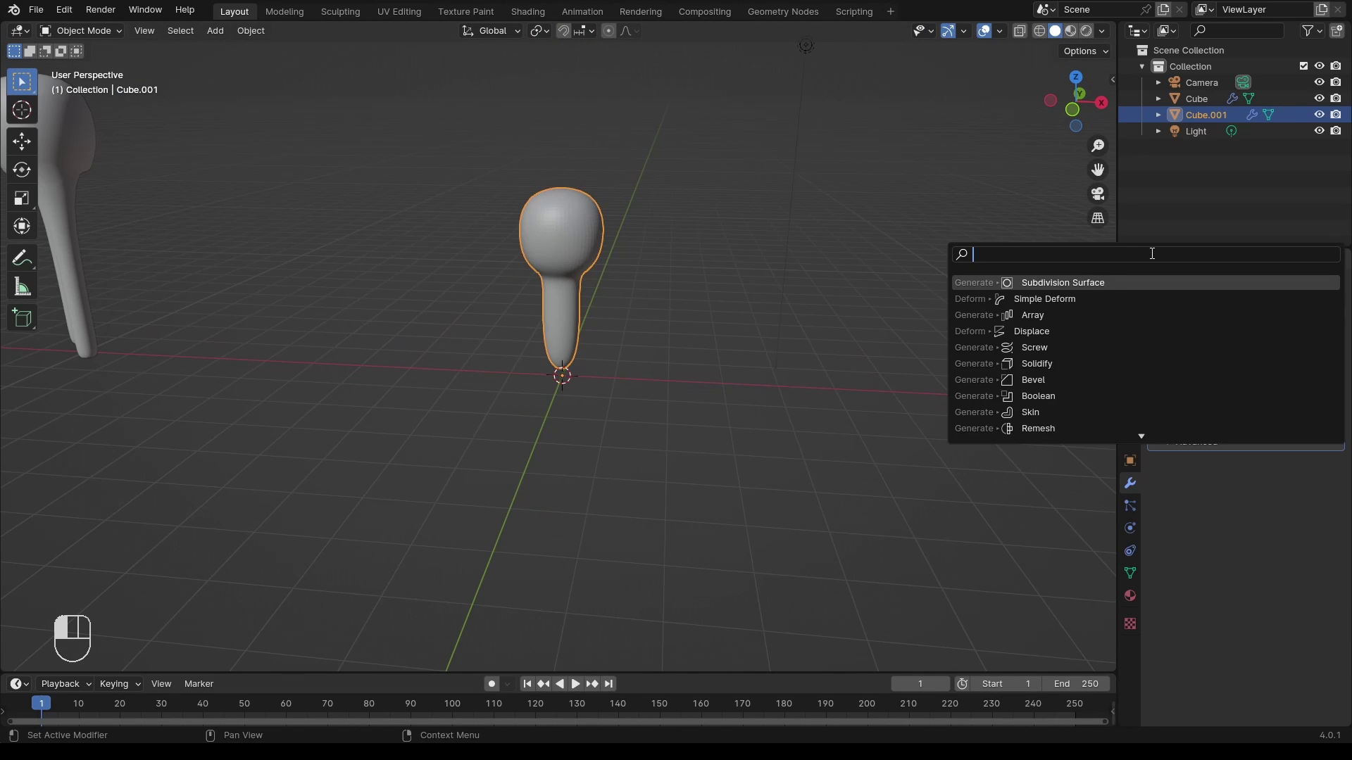
{"action": "type", "text": "disp"}
{"action": "key", "text": "Return"}
{"action": "left_click", "coordinate": [1231, 507]}
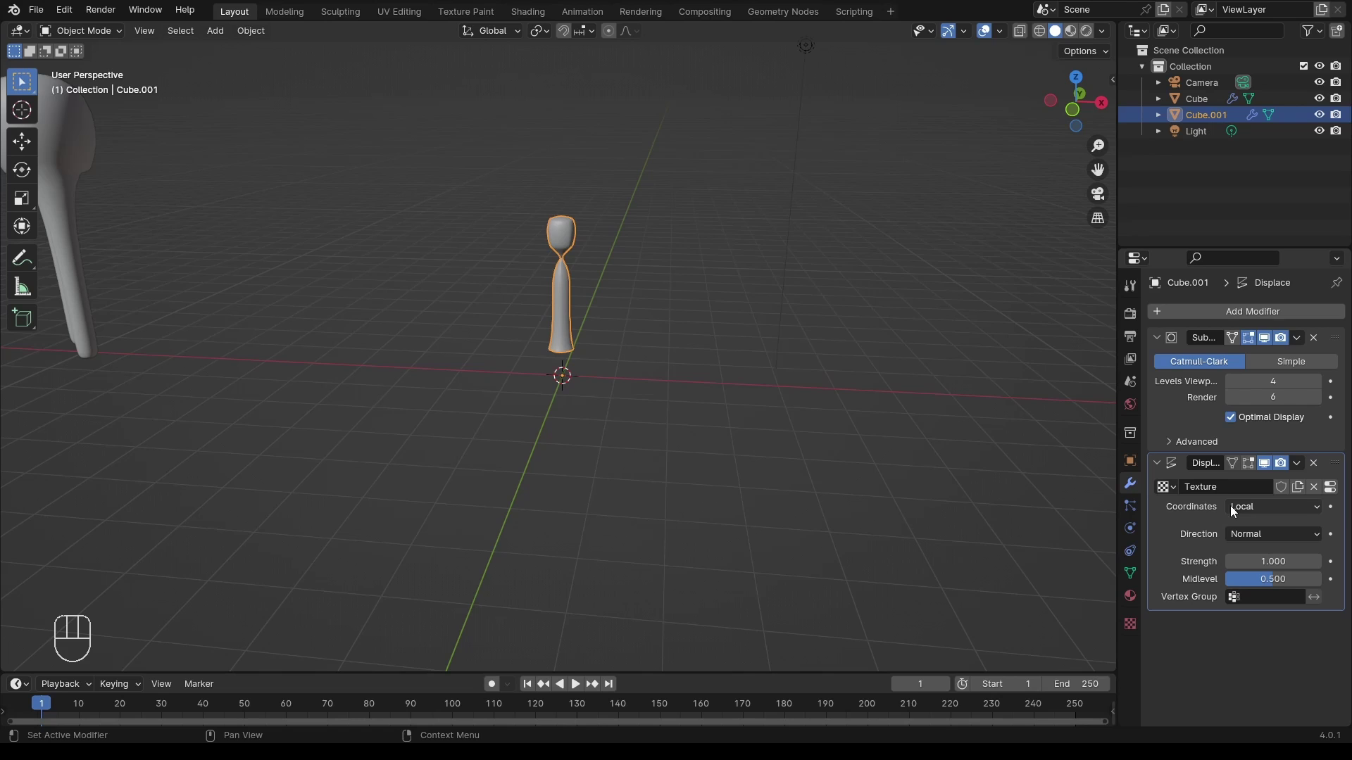
{"action": "left_click", "coordinate": [1129, 624]}
{"action": "left_click", "coordinate": [1260, 357]}
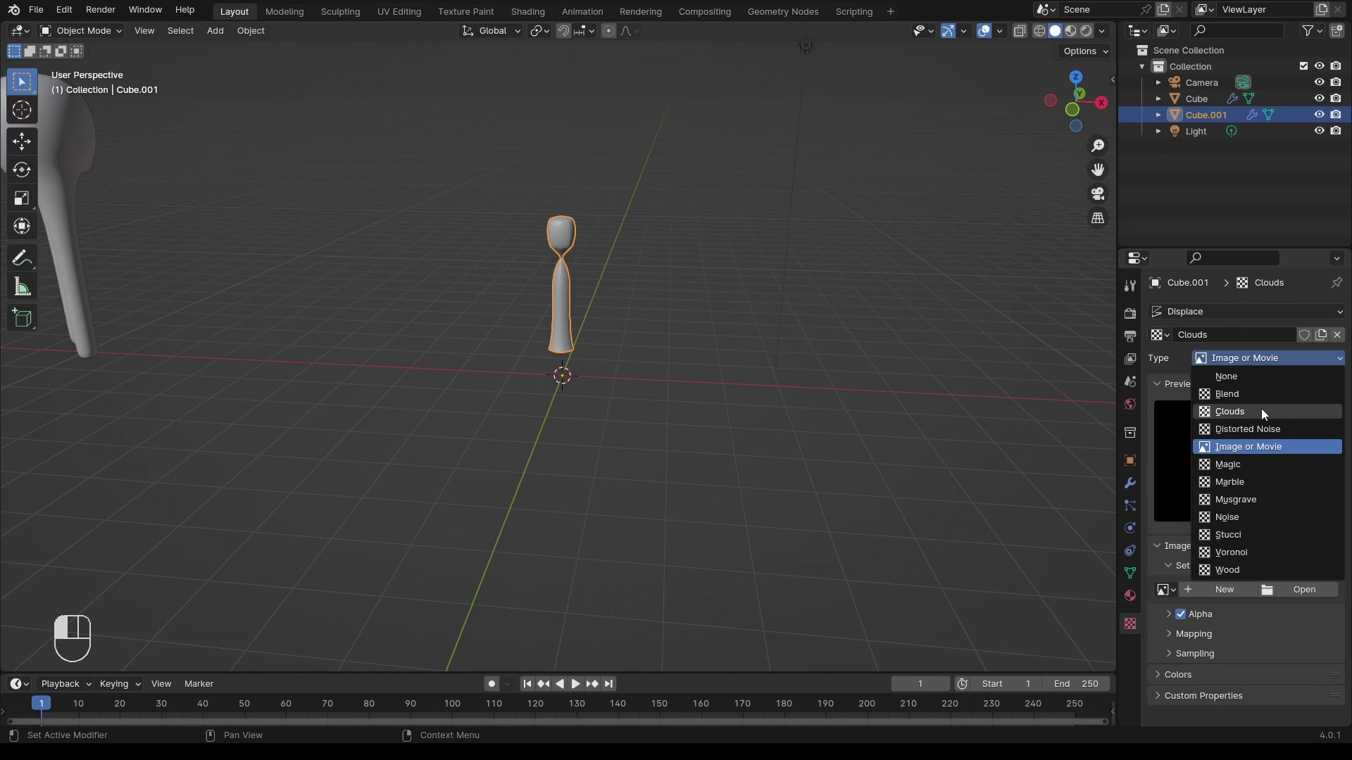
{"action": "left_click", "coordinate": [1261, 408]}
{"action": "left_click_drag", "start_coordinate": [1278, 641], "coordinate": [1288, 641]}
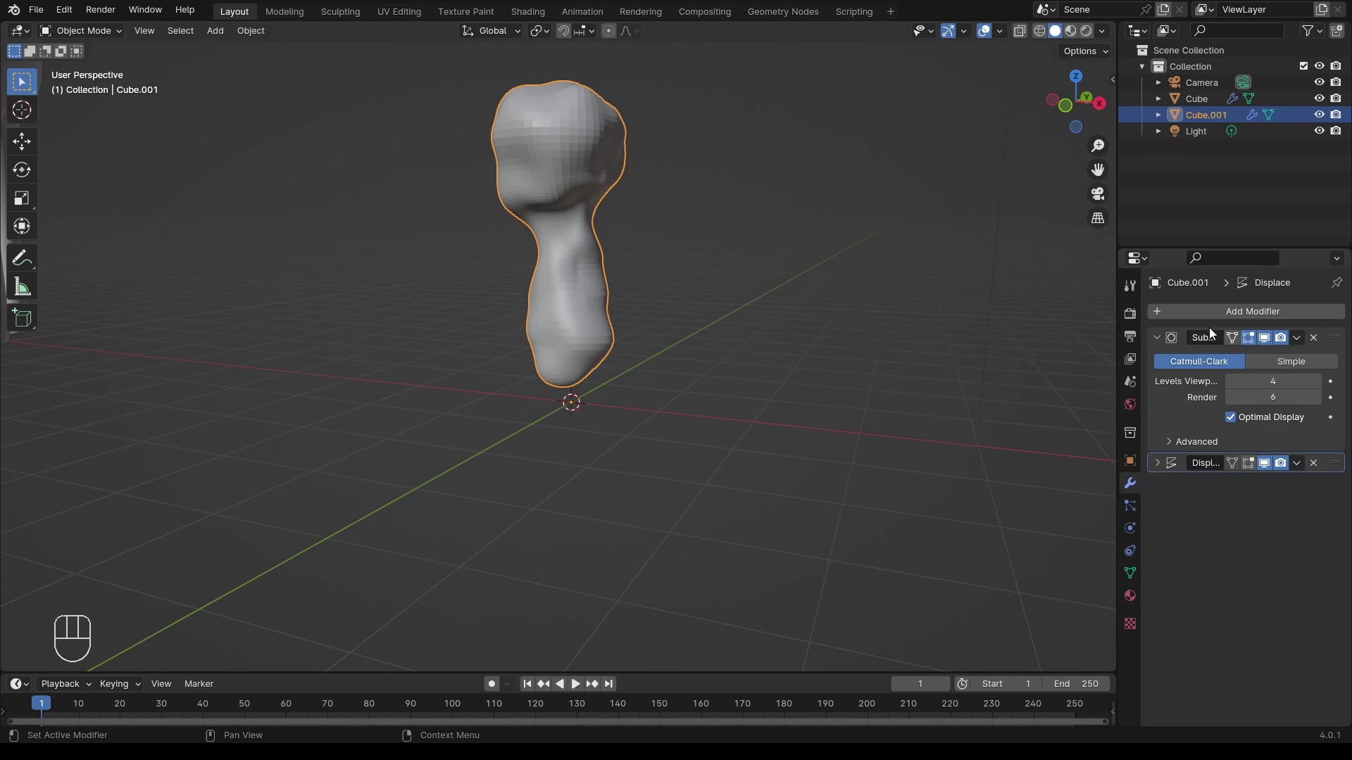
Add a second displacement texture set to Voronoi with size 0.5
{"action": "double_click", "coordinate": [1234, 506]}
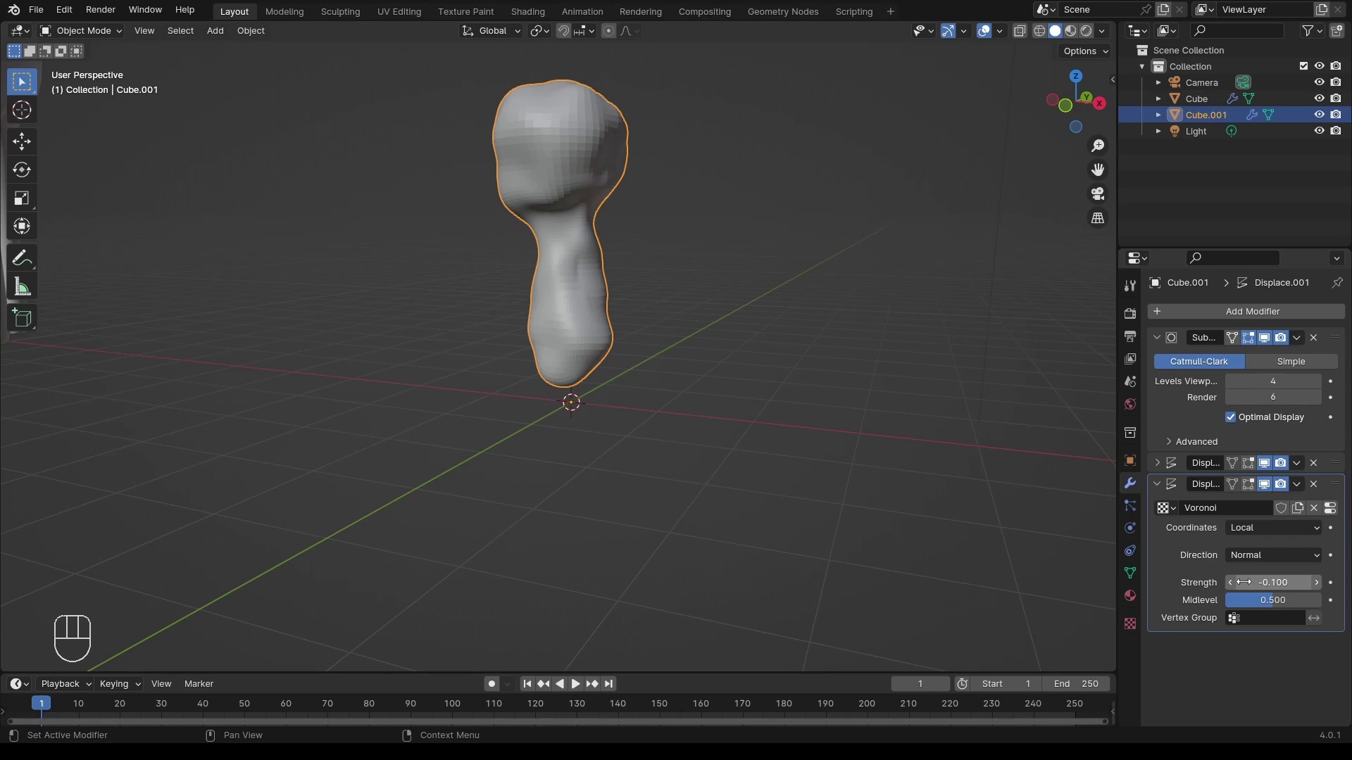
{"action": "left_click", "coordinate": [1129, 624]}
{"action": "left_click", "coordinate": [1198, 357]}
{"action": "left_click", "coordinate": [1238, 547]}
{"action": "scroll", "coordinate": [1238, 547], "scroll_direction": "down", "scroll_amount": 2}
{"action": "double_click", "coordinate": [1282, 589]}
{"action": "type", "text": "0.5"}
{"action": "key", "text": "Return"}
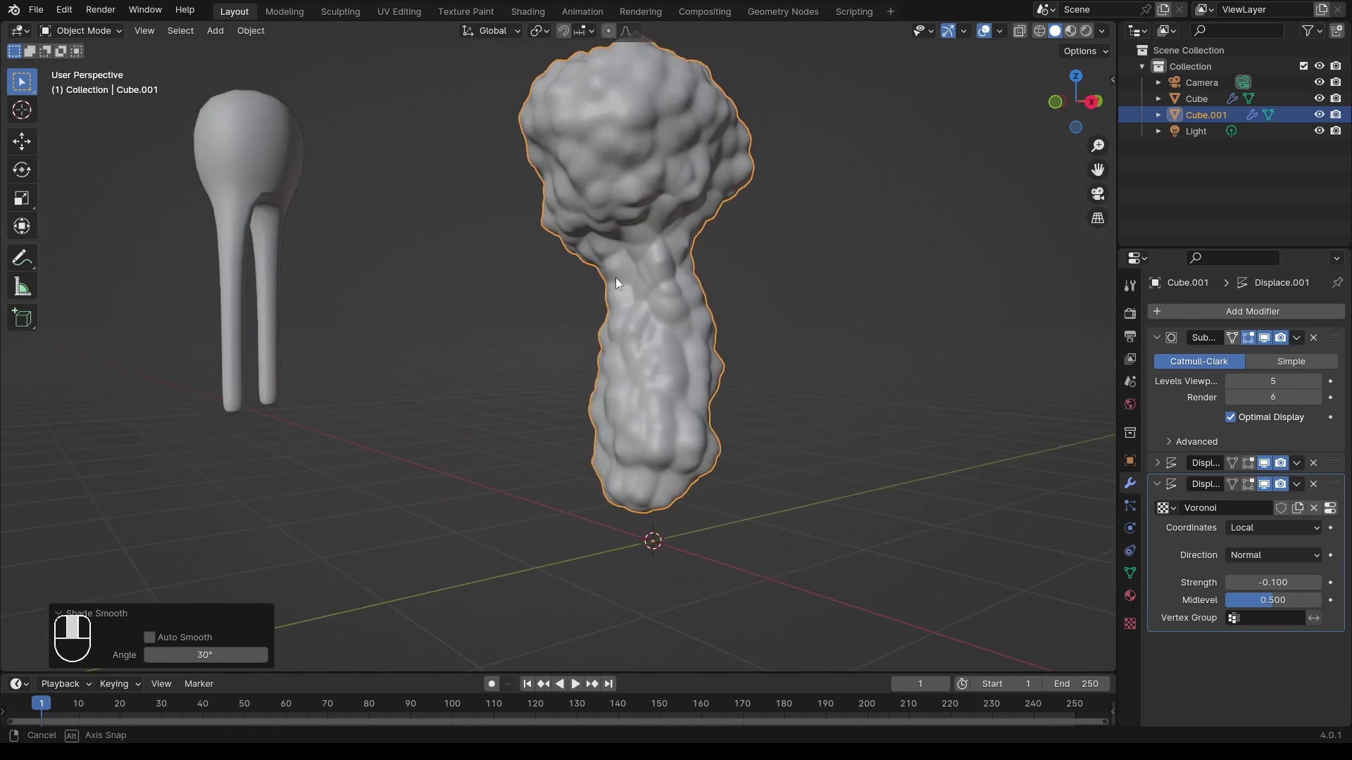
{"action": "middle_click_drag", "start_coordinate": [615, 283], "coordinate": [821, 419]}
{"action": "scroll", "coordinate": [821, 420], "scroll_direction": "down", "scroll_amount": 5}
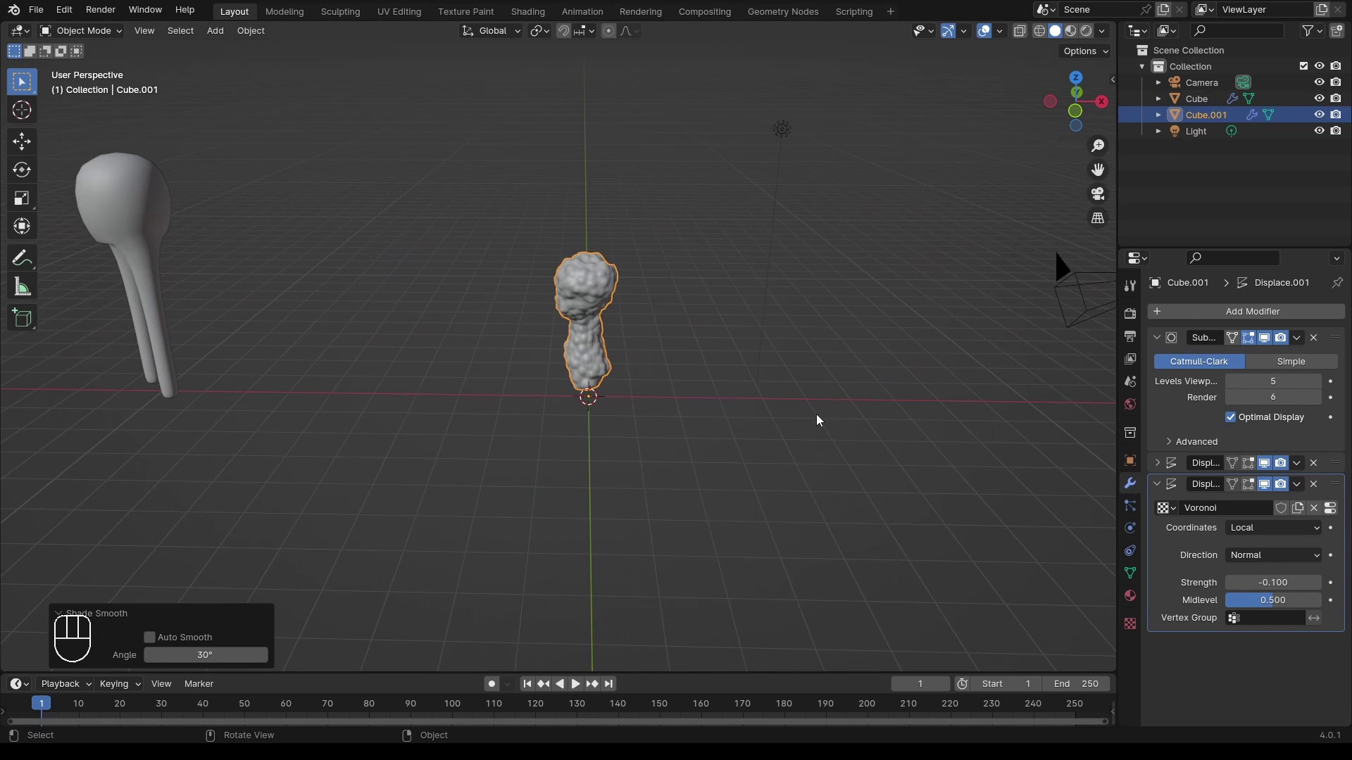
Move the lumpy shape aside along X and add a new cube
{"action": "key", "text": "g"}
{"action": "key", "text": "x"}
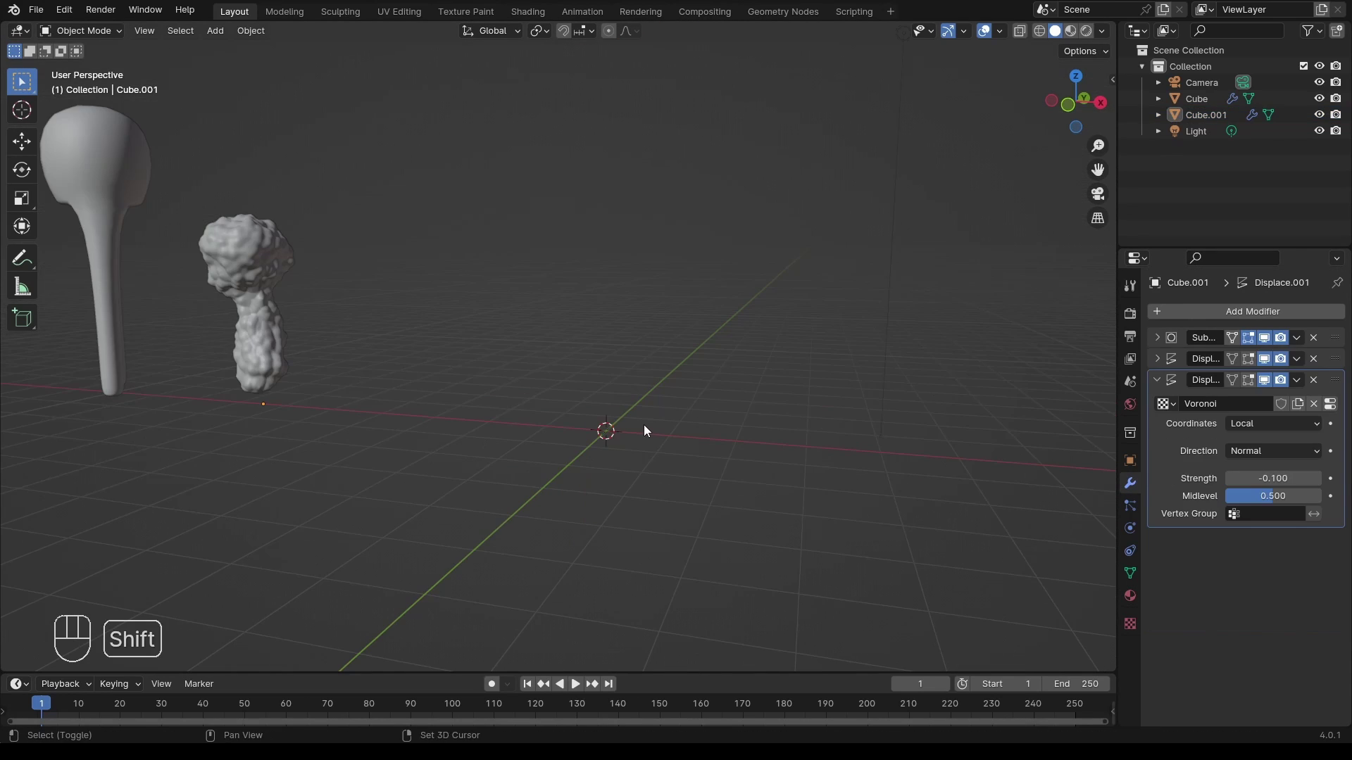
{"action": "key", "text": "shift+a"}
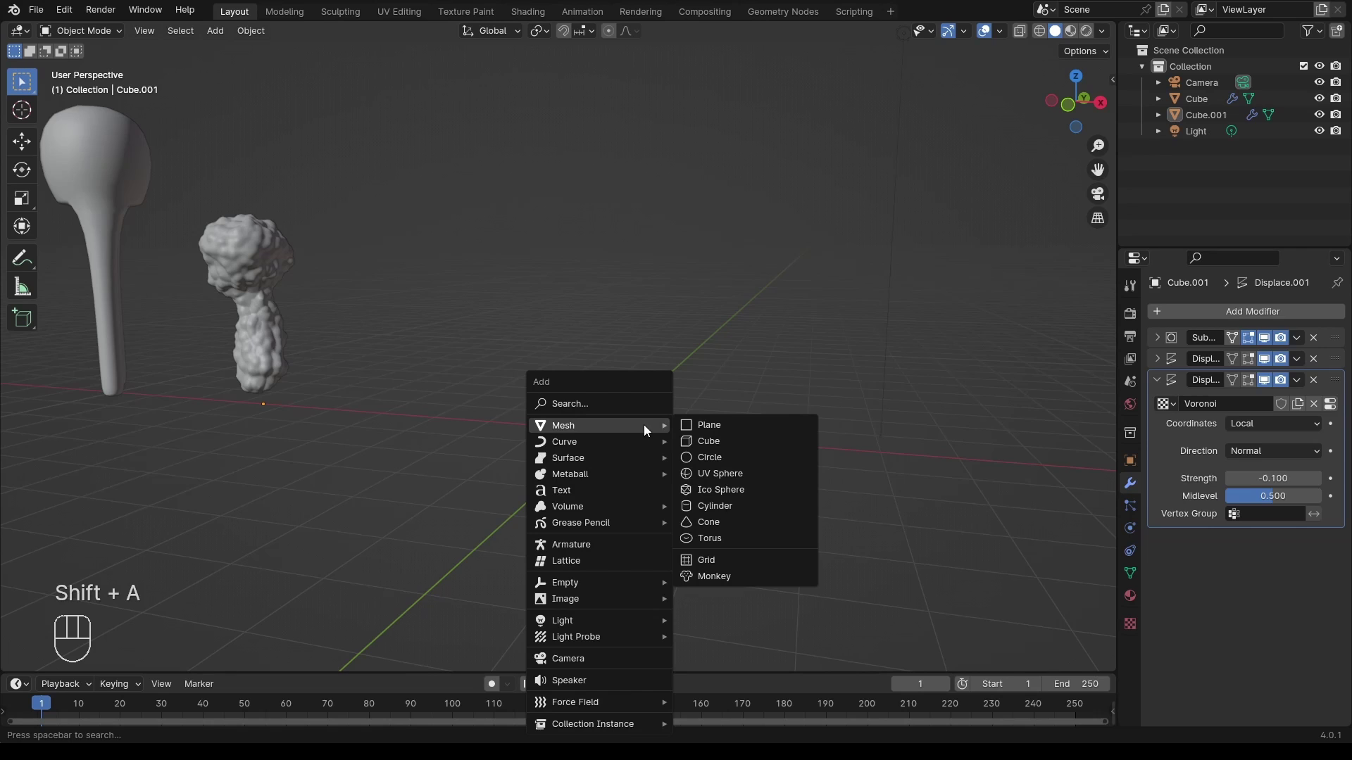
{"action": "left_click", "coordinate": [778, 447]}
{"action": "scroll", "coordinate": [776, 442], "scroll_direction": "up", "scroll_amount": 2}
{"action": "middle_click_drag", "start_coordinate": [776, 442], "coordinate": [644, 353], "text": "shift"}
Flatten the cube into a bar by scaling its Y and Z to 0.2 in Edit Mode
{"action": "key", "text": "Tab"}
{"action": "scroll", "coordinate": [700, 357], "scroll_direction": "up", "scroll_amount": 2}
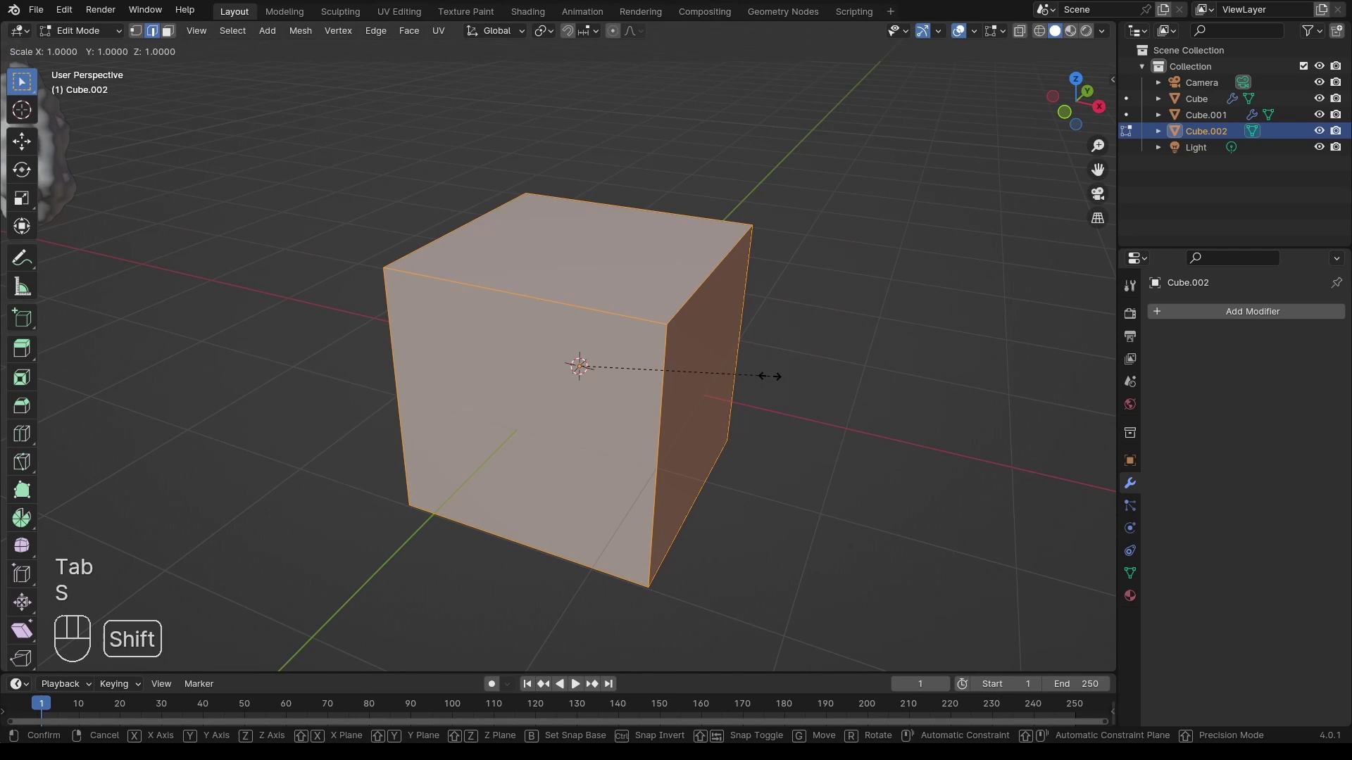
{"action": "key", "text": "shift+x"}
{"action": "type", "text": "."}
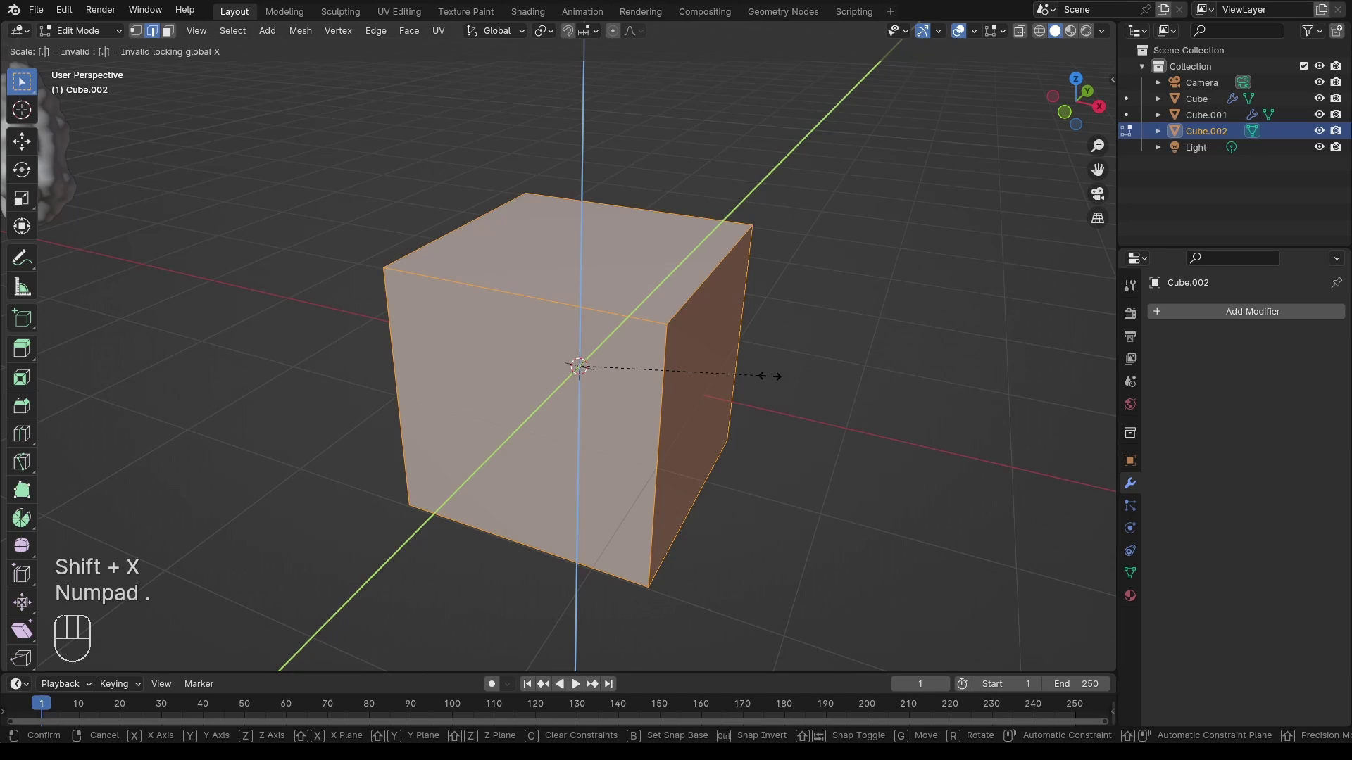
{"action": "type", "text": "2"}
{"action": "key", "text": "KP_Enter"}
Add four evenly spaced, centred loop cuts along the bar
{"action": "key", "text": "ctrl+r"}
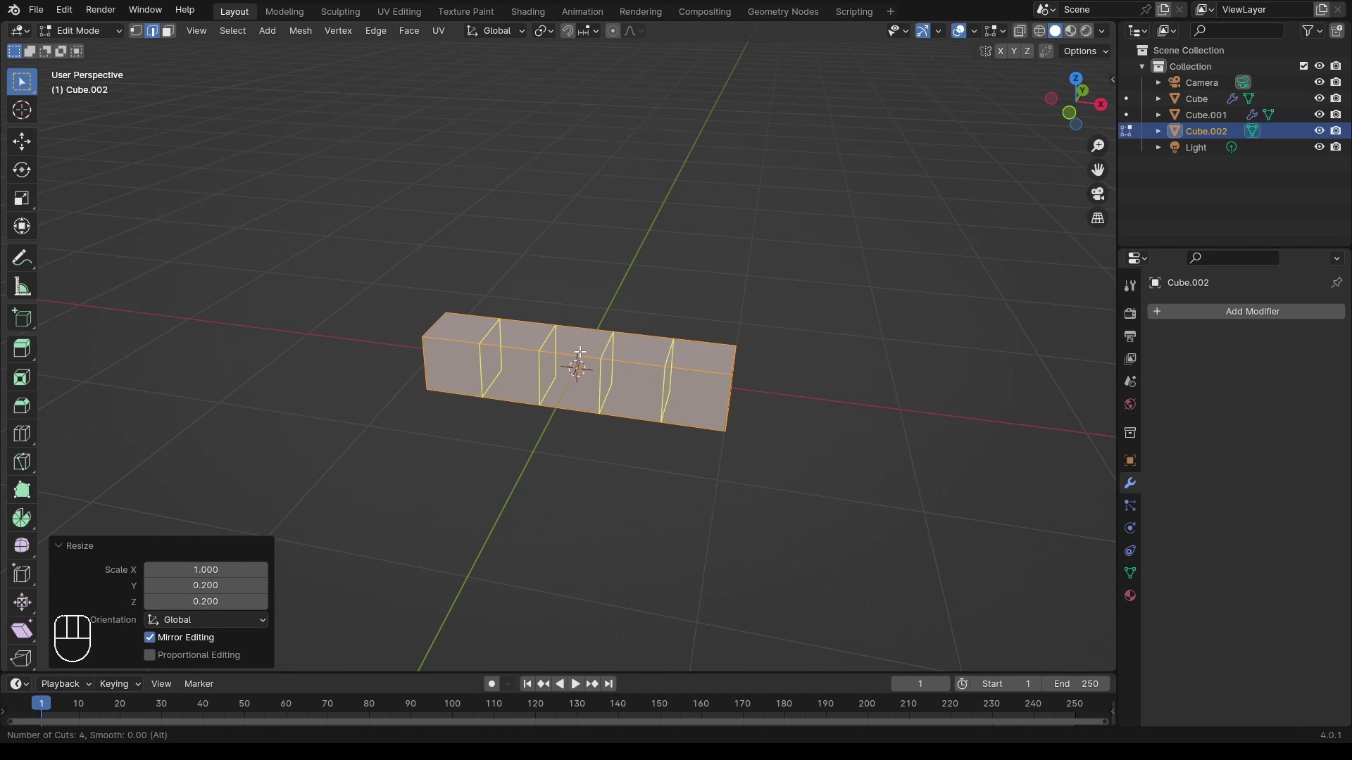
{"action": "left_click", "coordinate": [580, 352]}
{"action": "right_click", "coordinate": [579, 352]}
Extrude the two end faces and stretch them vertically into tall H-shaped posts
{"action": "left_click", "coordinate": [169, 31]}
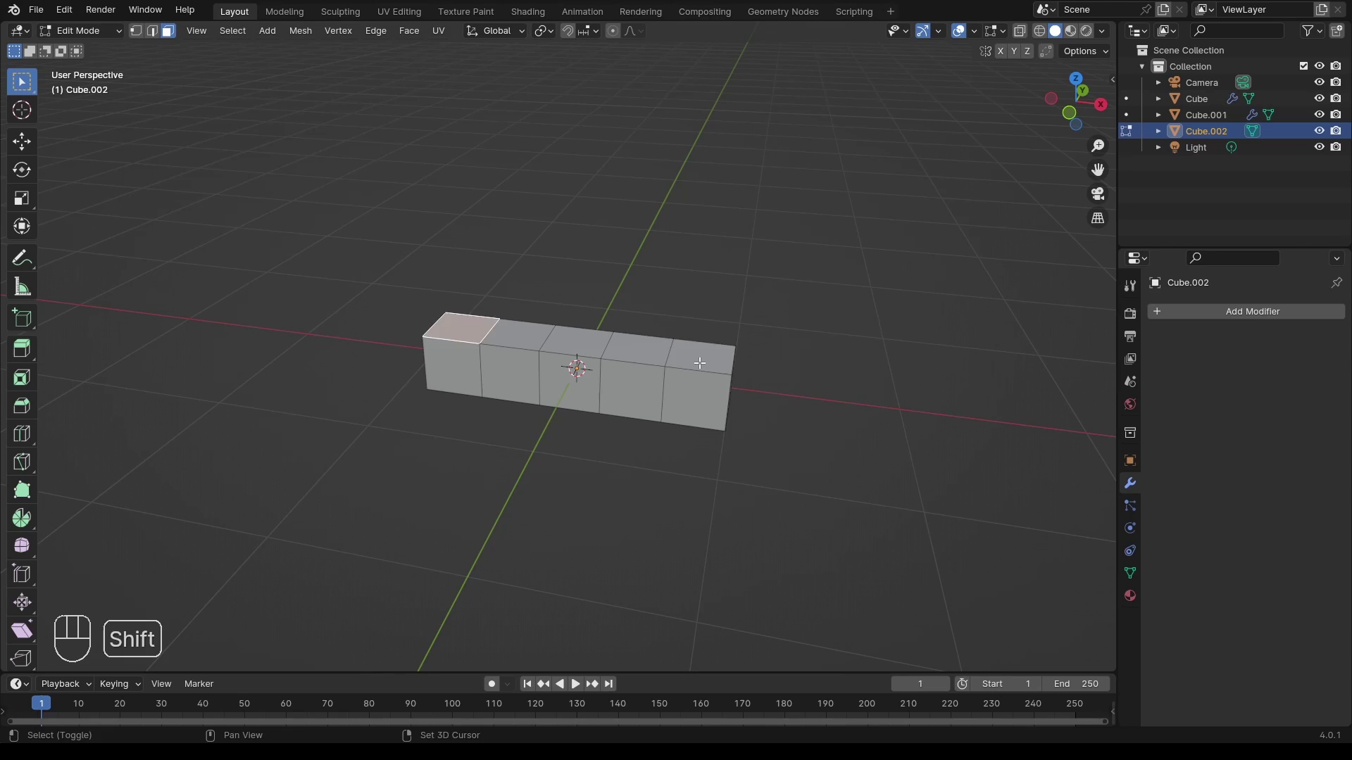
{"action": "middle_click_drag", "start_coordinate": [450, 394], "coordinate": [763, 407]}
{"action": "key", "text": "e"}
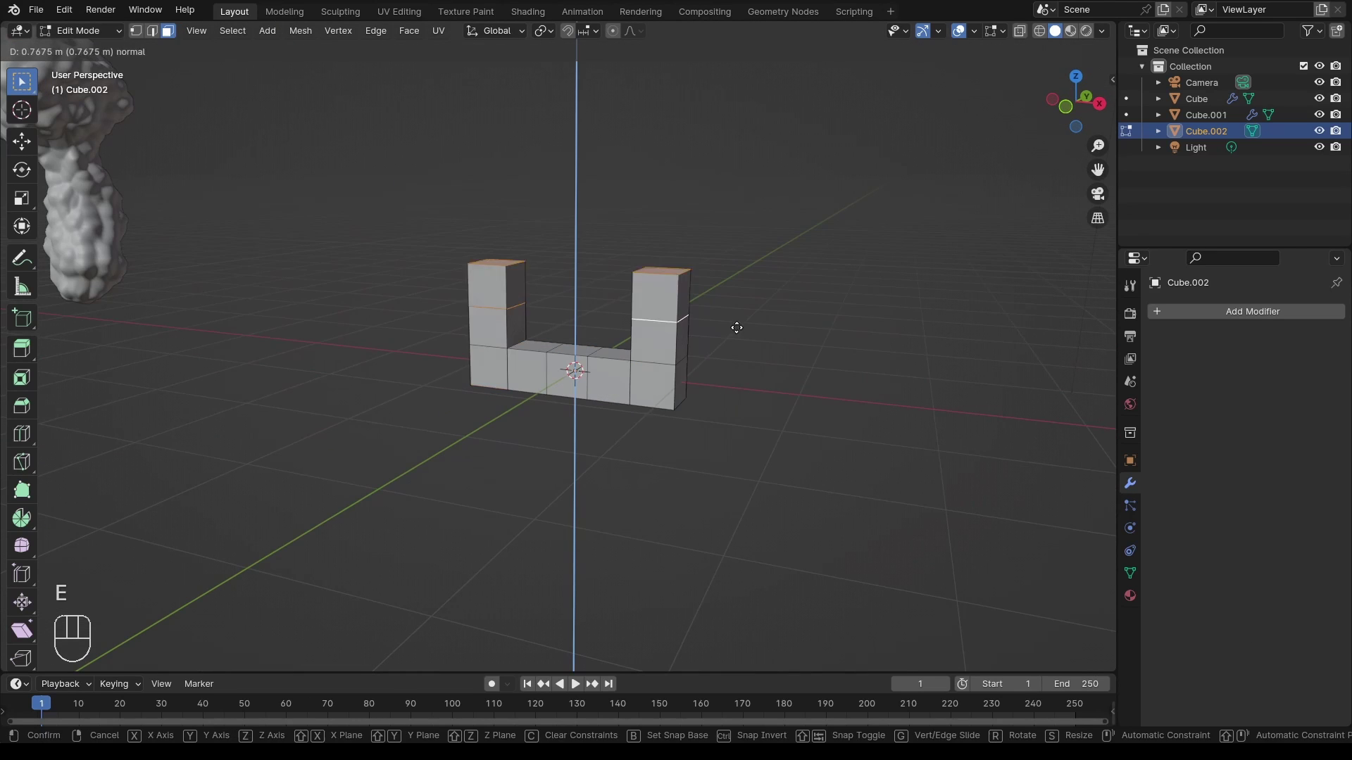
{"action": "key", "text": "s"}
{"action": "key", "text": "z"}
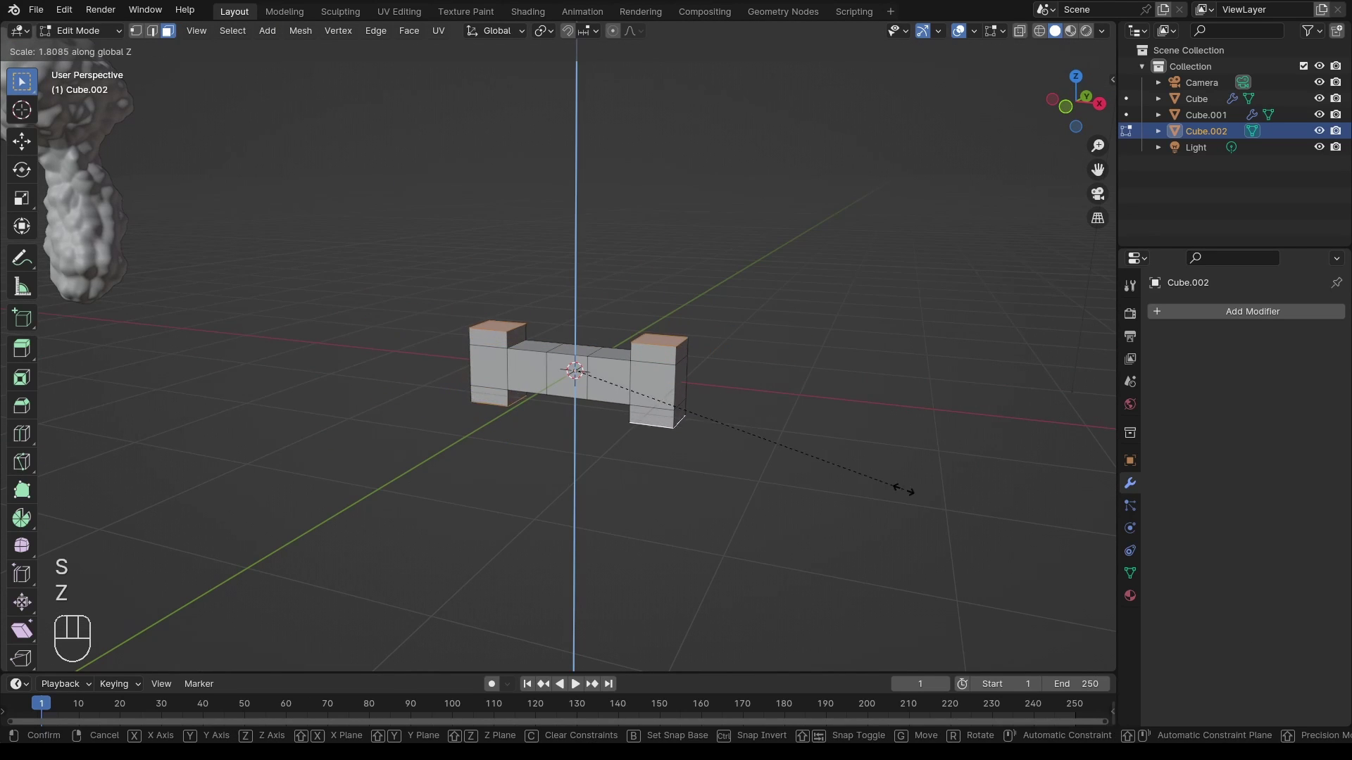
{"action": "left_click", "coordinate": [1030, 527]}
{"action": "middle_click_drag", "start_coordinate": [808, 414], "coordinate": [760, 406]}
Add an Array modifier stacking the rung piece upward 61 times with no sideways offset
{"action": "key", "text": "Tab"}
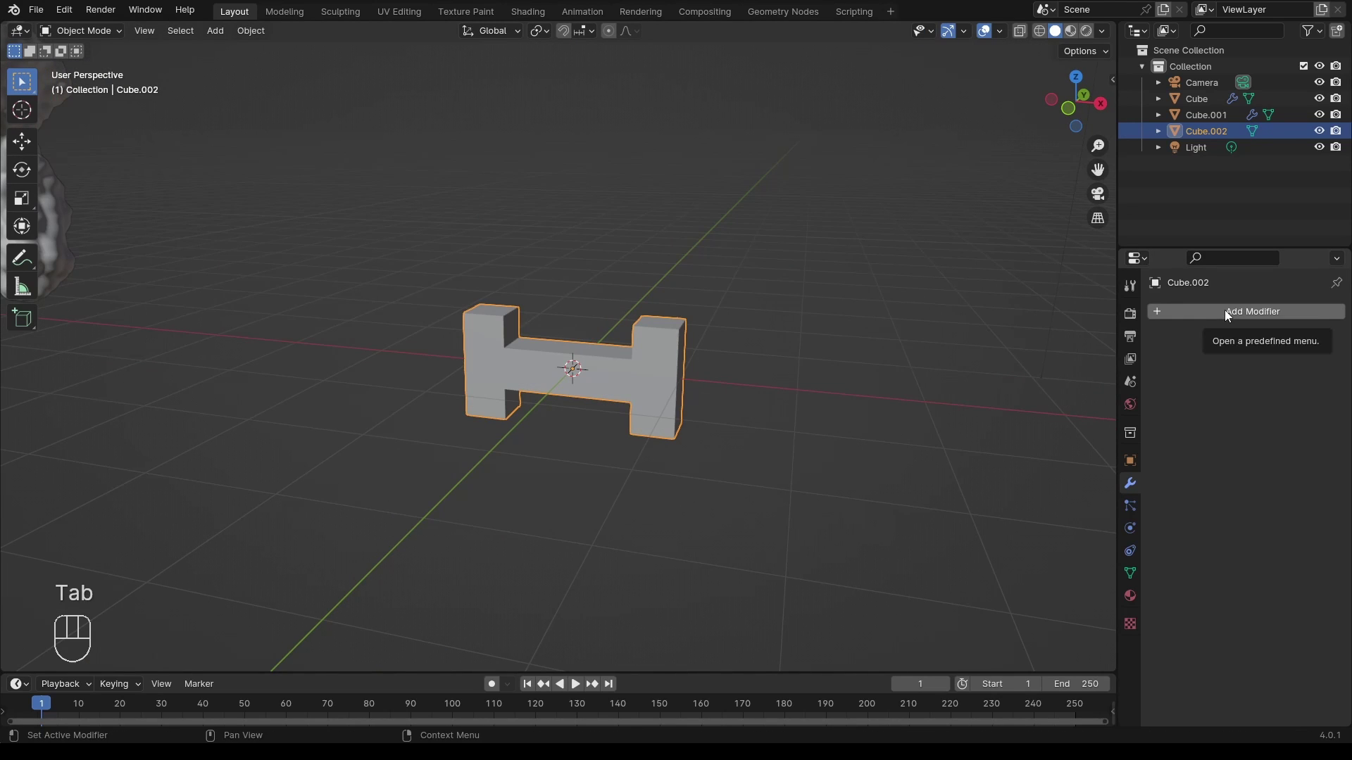
{"action": "left_click", "coordinate": [1225, 311]}
{"action": "type", "text": "arr"}
{"action": "left_click", "coordinate": [1197, 341]}
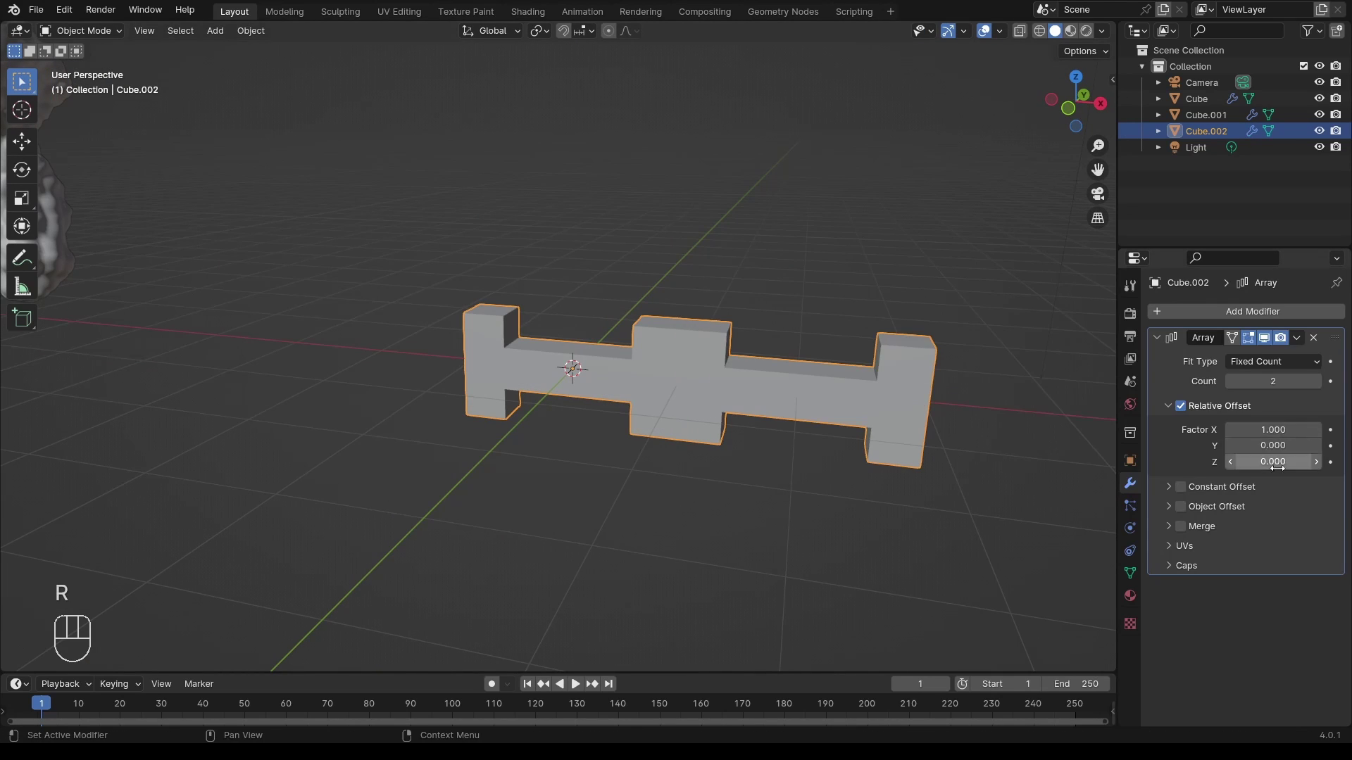
{"action": "key", "text": "ctrl+v"}
{"action": "key", "text": "BackSpace"}
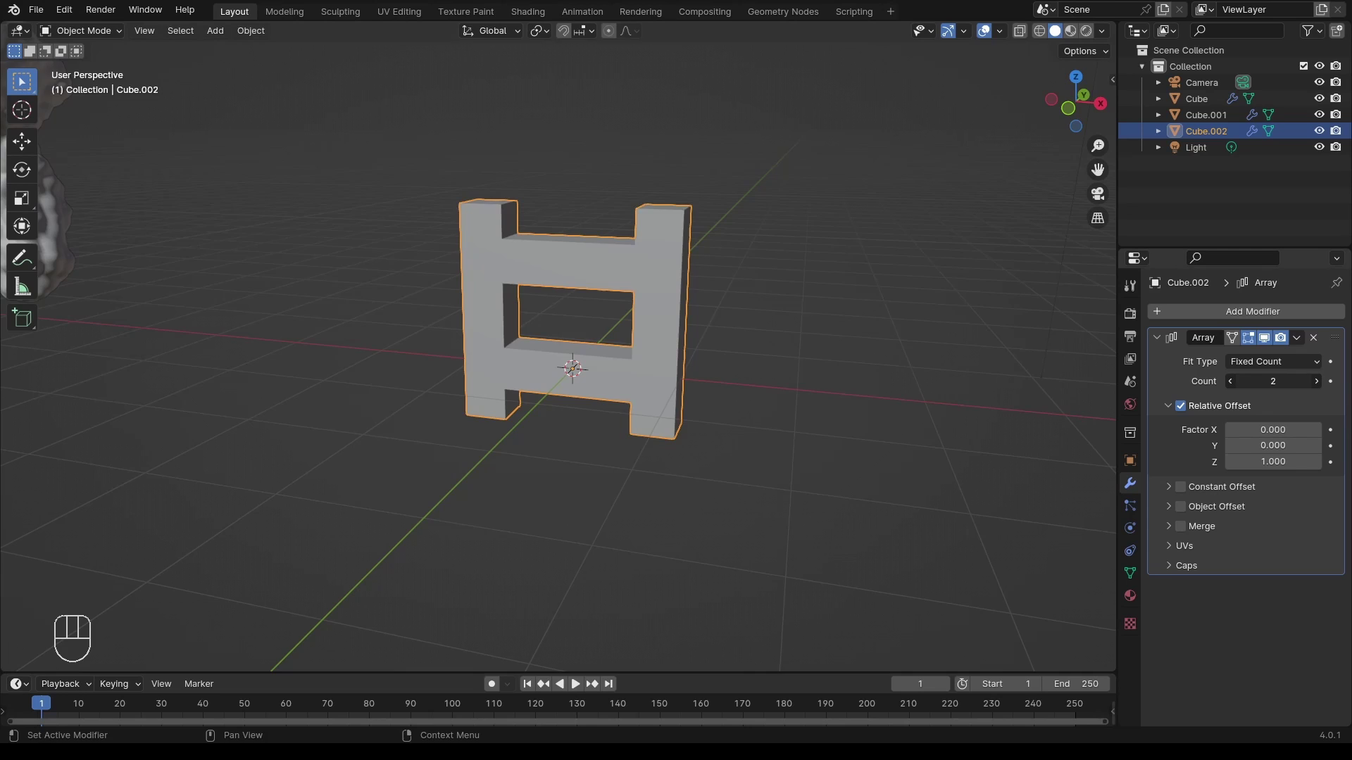
{"action": "left_click_drag", "start_coordinate": [1272, 381], "coordinate": [1309, 380]}
{"action": "scroll", "coordinate": [666, 167], "scroll_direction": "down", "scroll_amount": 4}
{"action": "scroll", "coordinate": [607, 212], "scroll_direction": "up", "scroll_amount": 4}
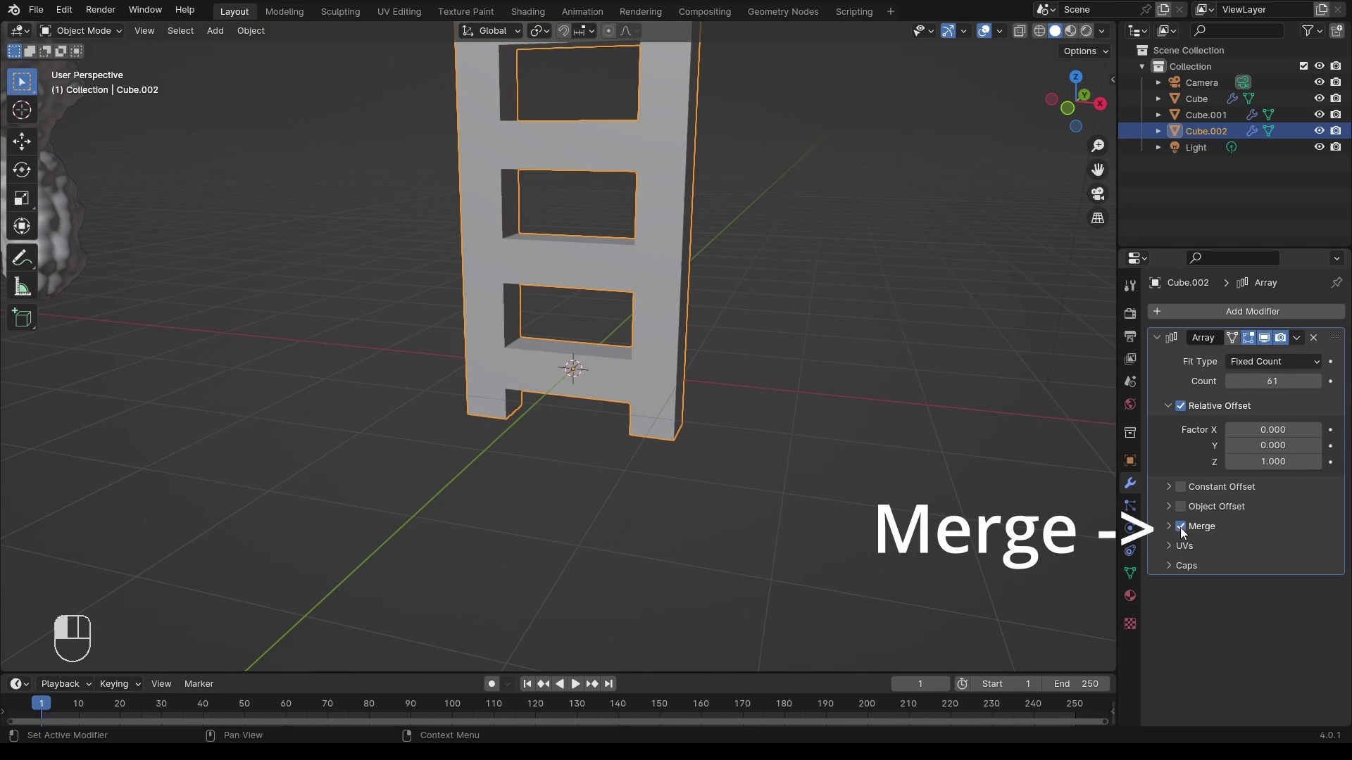
Add a Simple Deform twist around the vertical axis at 720°, forming a double helix
{"action": "left_click", "coordinate": [1202, 311]}
{"action": "left_click", "coordinate": [1203, 311]}
{"action": "key", "text": "Return"}
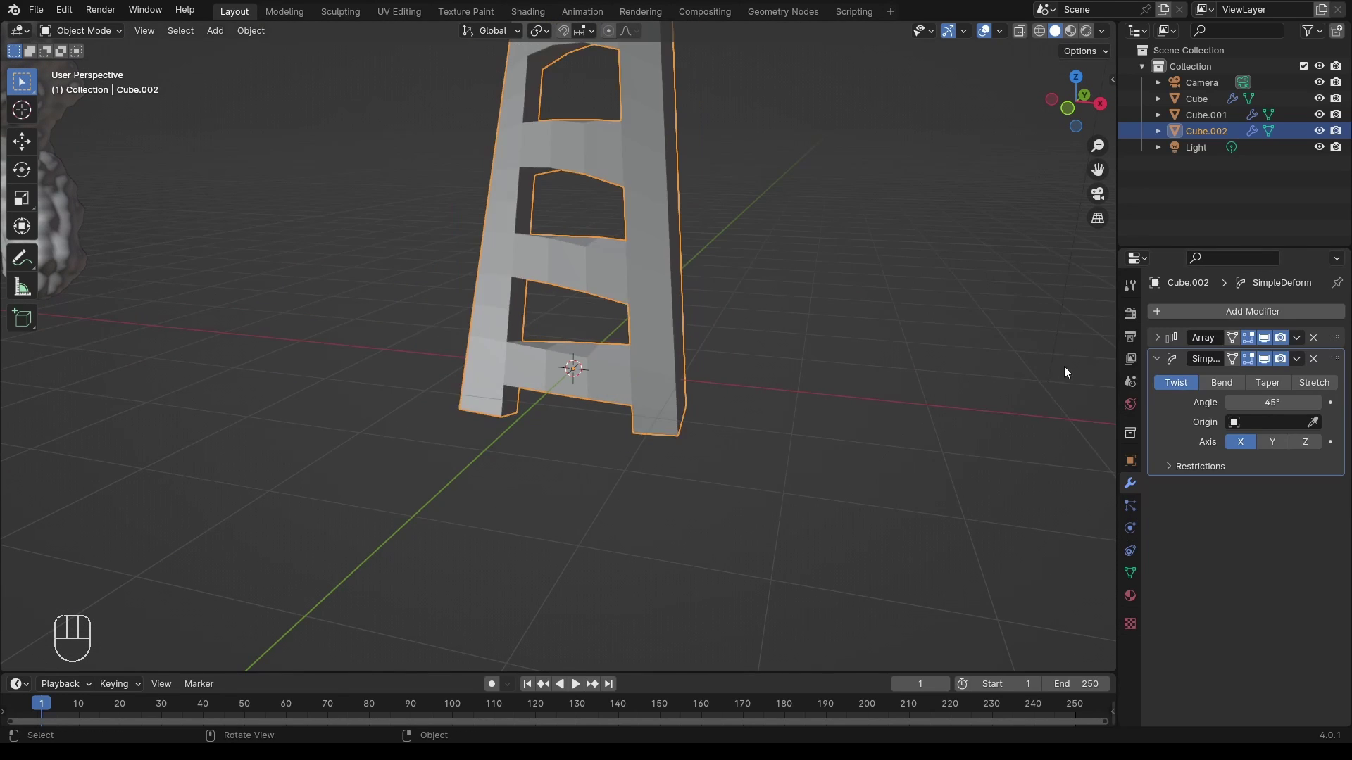
{"action": "left_click", "coordinate": [1304, 442]}
{"action": "scroll", "coordinate": [708, 283], "scroll_direction": "down", "scroll_amount": 3}
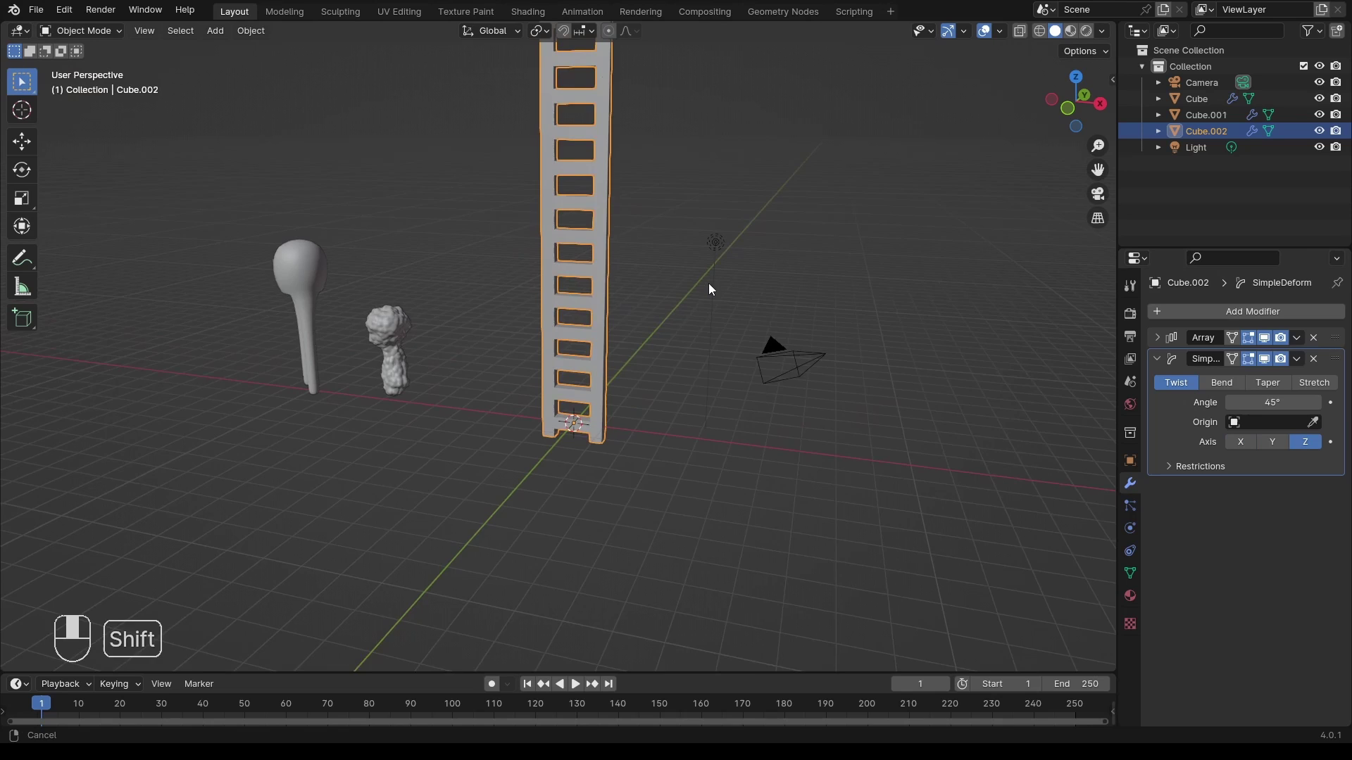
{"action": "type", "text": "720"}
{"action": "key", "text": "Return"}
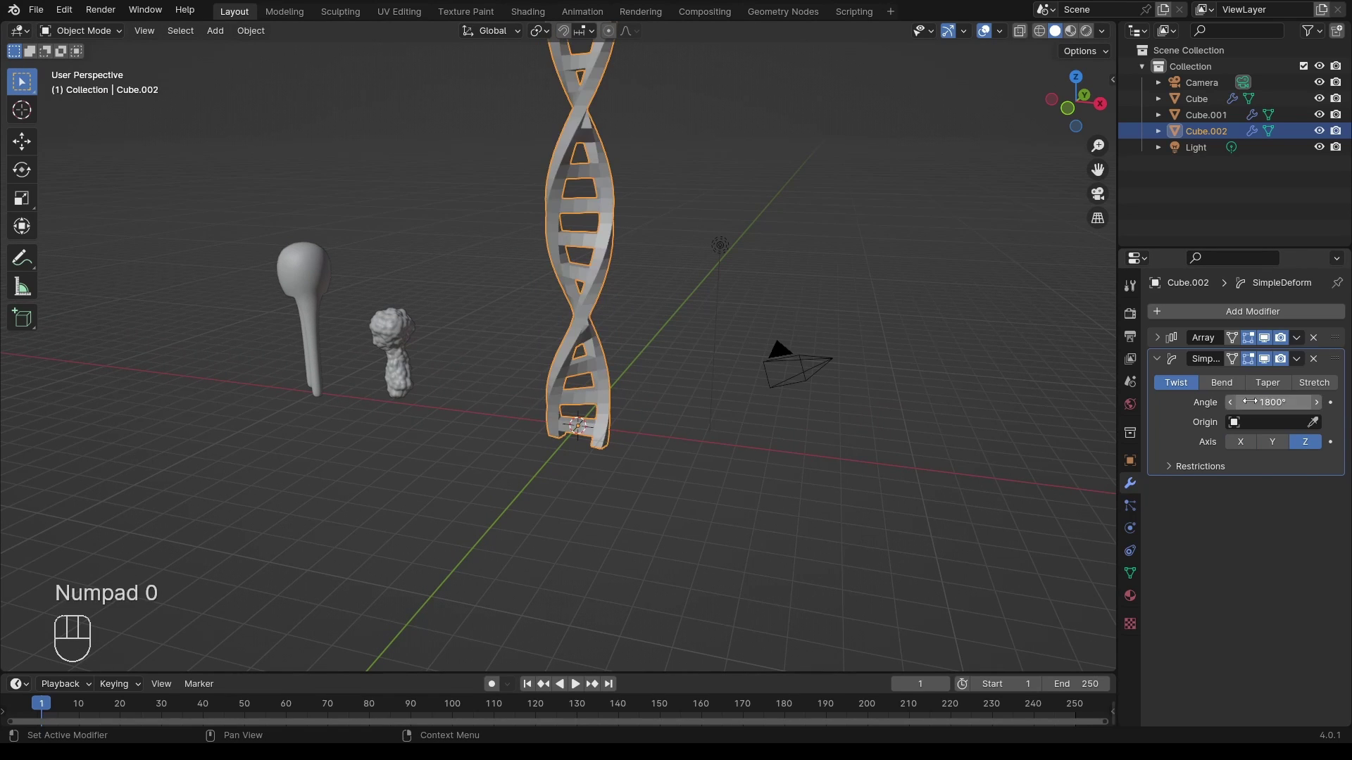
Add a second Simple Deform set to Bend on the Y axis with angle 360°
{"action": "left_click", "coordinate": [1157, 359]}
{"action": "left_click", "coordinate": [1182, 311]}
{"action": "left_click", "coordinate": [1182, 315]}
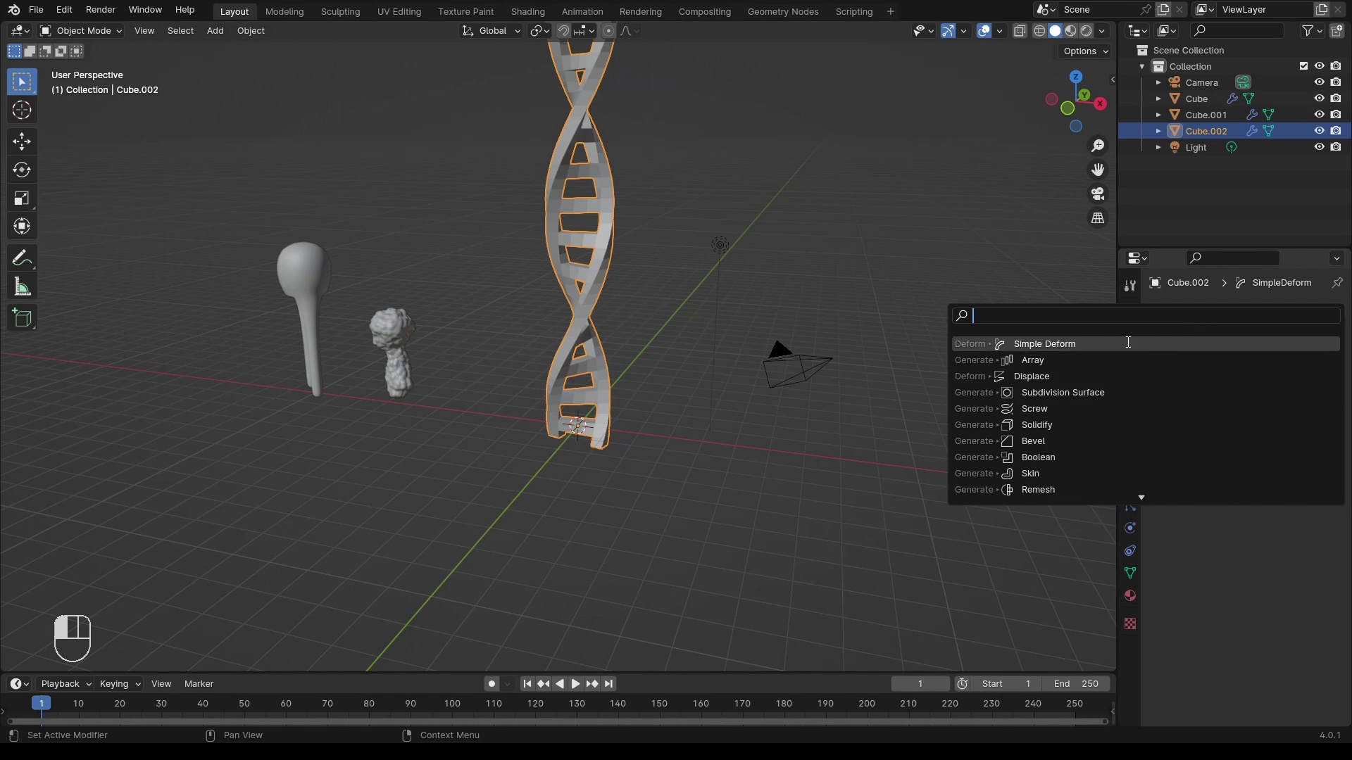
{"action": "left_click", "coordinate": [1070, 344]}
{"action": "left_click", "coordinate": [1221, 404]}
{"action": "left_click", "coordinate": [1272, 463]}
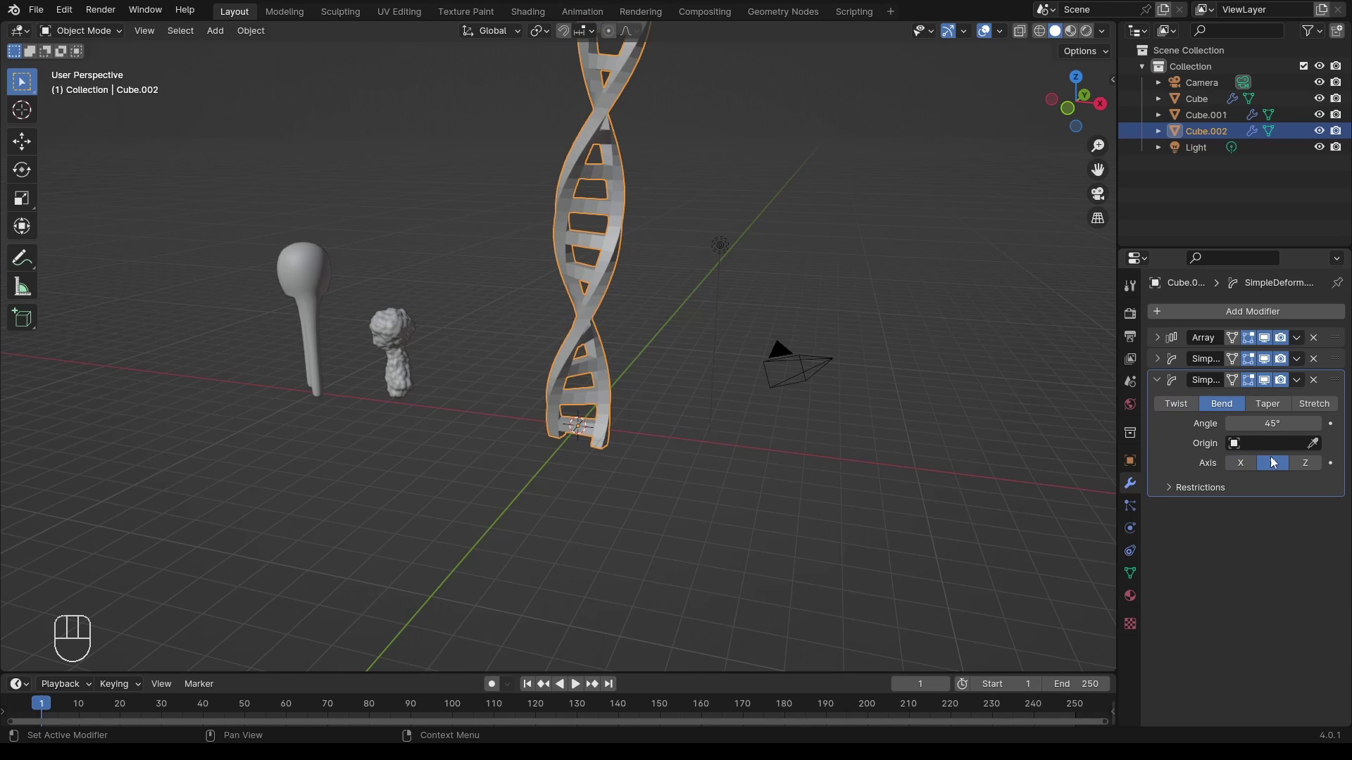
{"action": "scroll", "coordinate": [1065, 408], "scroll_direction": "down", "scroll_amount": 1}
{"action": "left_click_drag", "start_coordinate": [1260, 424], "coordinate": [1309, 423]}
{"action": "scroll", "coordinate": [716, 310], "scroll_direction": "down", "scroll_amount": 2}
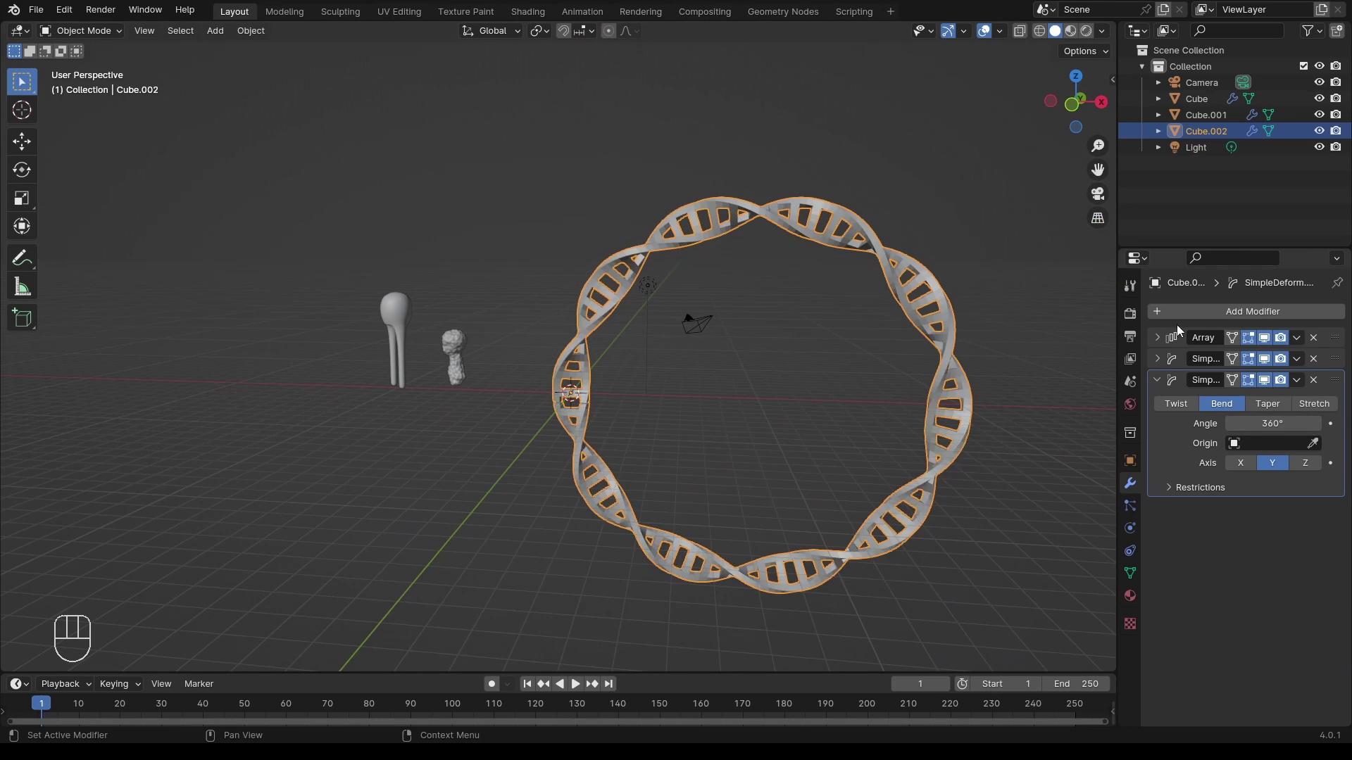
Collapse the modifier panels, add a Subdivision Surface modifier and shade the DNA ring smooth
{"action": "left_click", "coordinate": [1156, 337]}
{"action": "left_click", "coordinate": [1156, 337]}
{"action": "left_click", "coordinate": [1156, 380]}
{"action": "key", "text": "ctrl+1"}
{"action": "scroll", "coordinate": [649, 297], "scroll_direction": "up", "scroll_amount": 6}
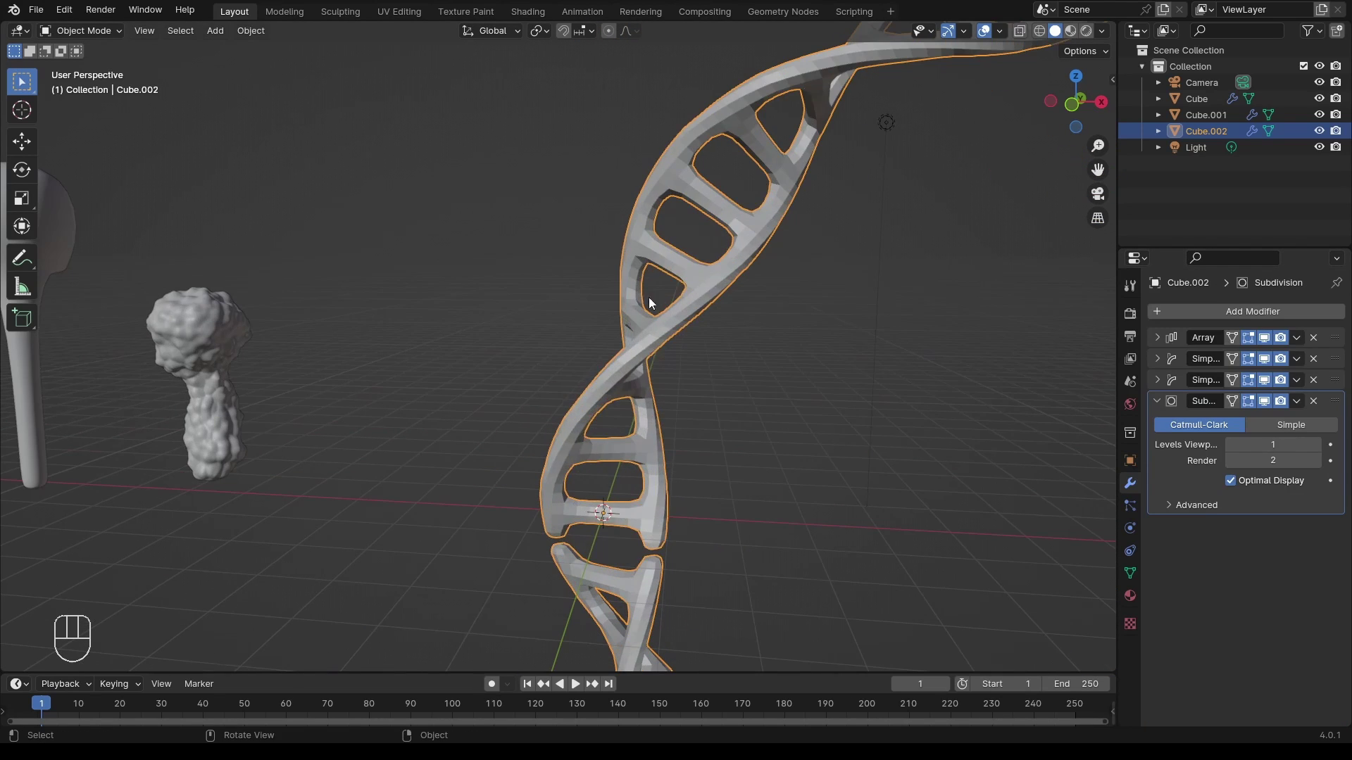
{"action": "right_click", "coordinate": [690, 272]}
{"action": "left_click", "coordinate": [690, 271]}
Raise the viewport subdivision level to 2 and preview the ring without overlays
{"action": "key", "text": "ctrl+2"}
{"action": "scroll", "coordinate": [781, 350], "scroll_direction": "down", "scroll_amount": 6}
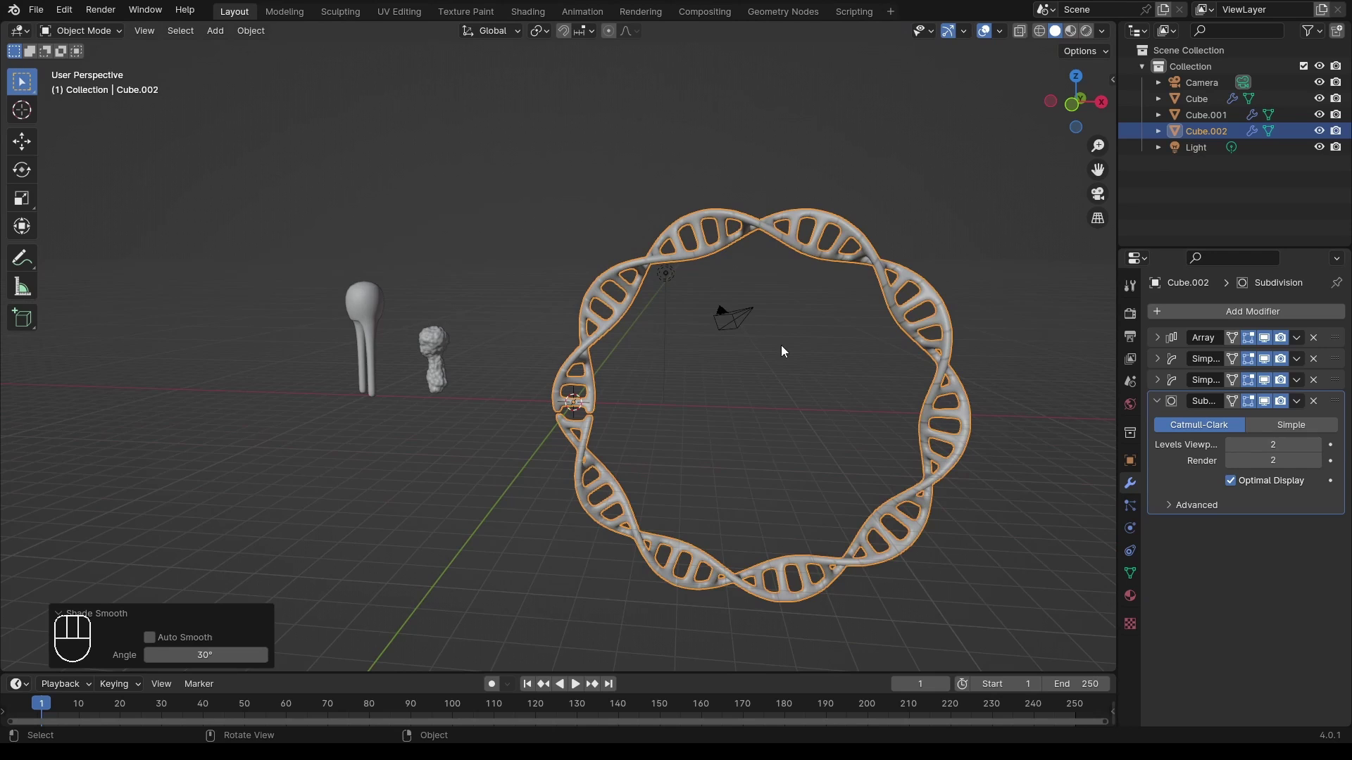
{"action": "left_click", "coordinate": [984, 32]}
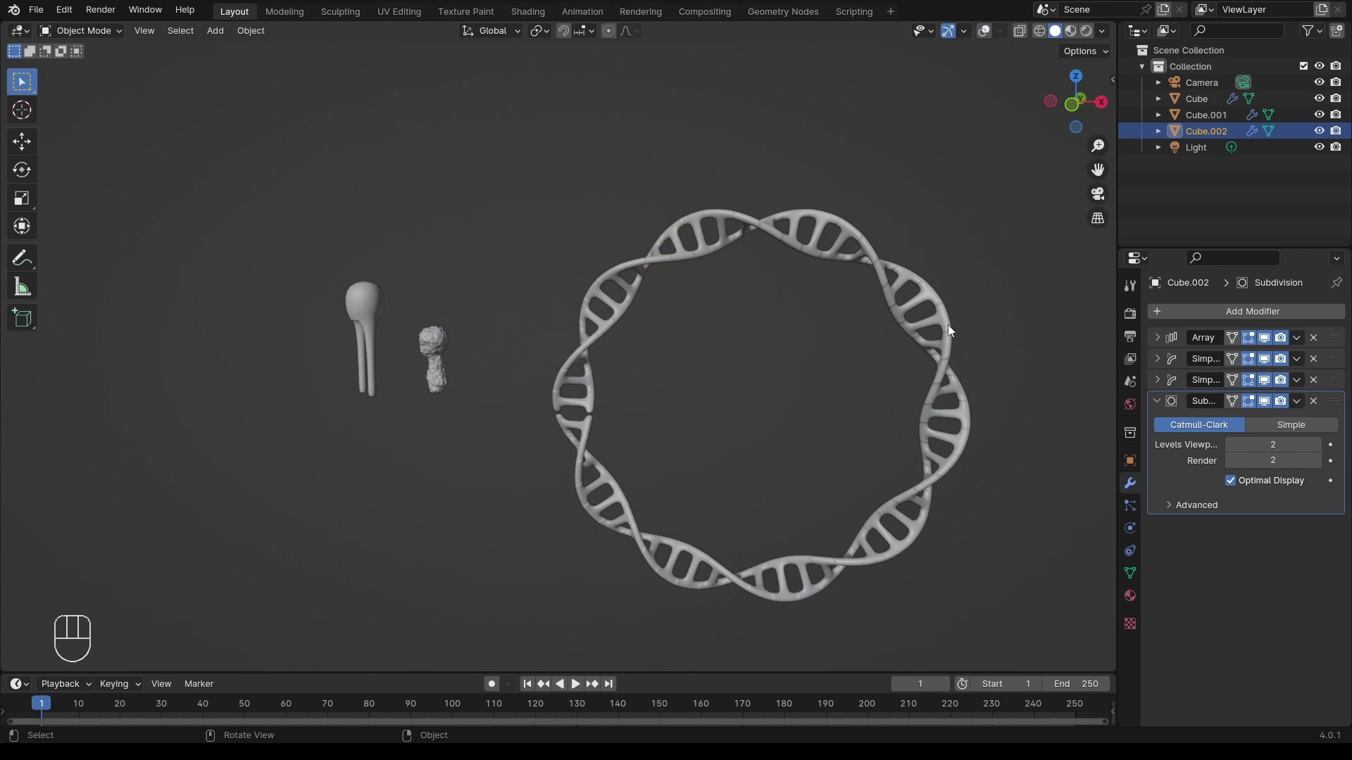
{"action": "left_click", "coordinate": [985, 32]}
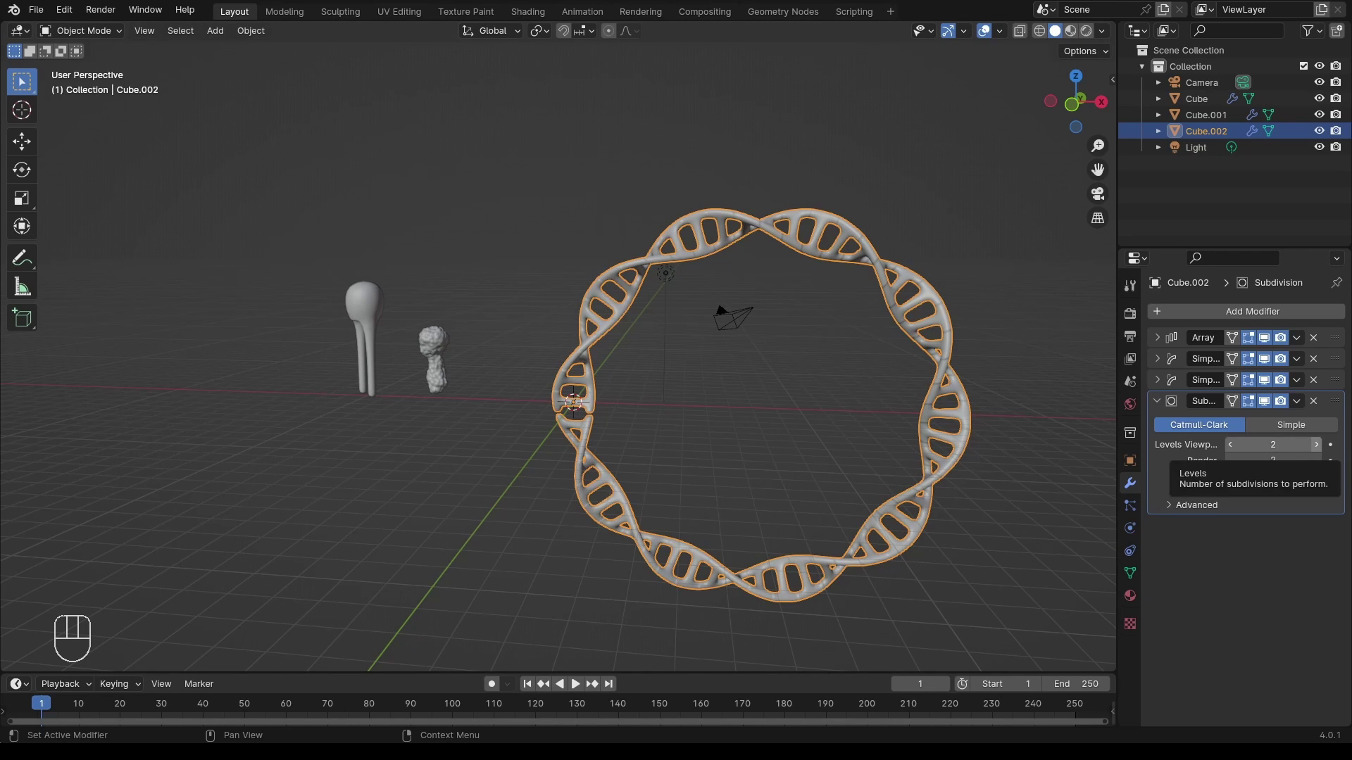
{"action": "left_click", "coordinate": [362, 300]}
{"action": "scroll", "coordinate": [437, 379], "scroll_direction": "up", "scroll_amount": 3}
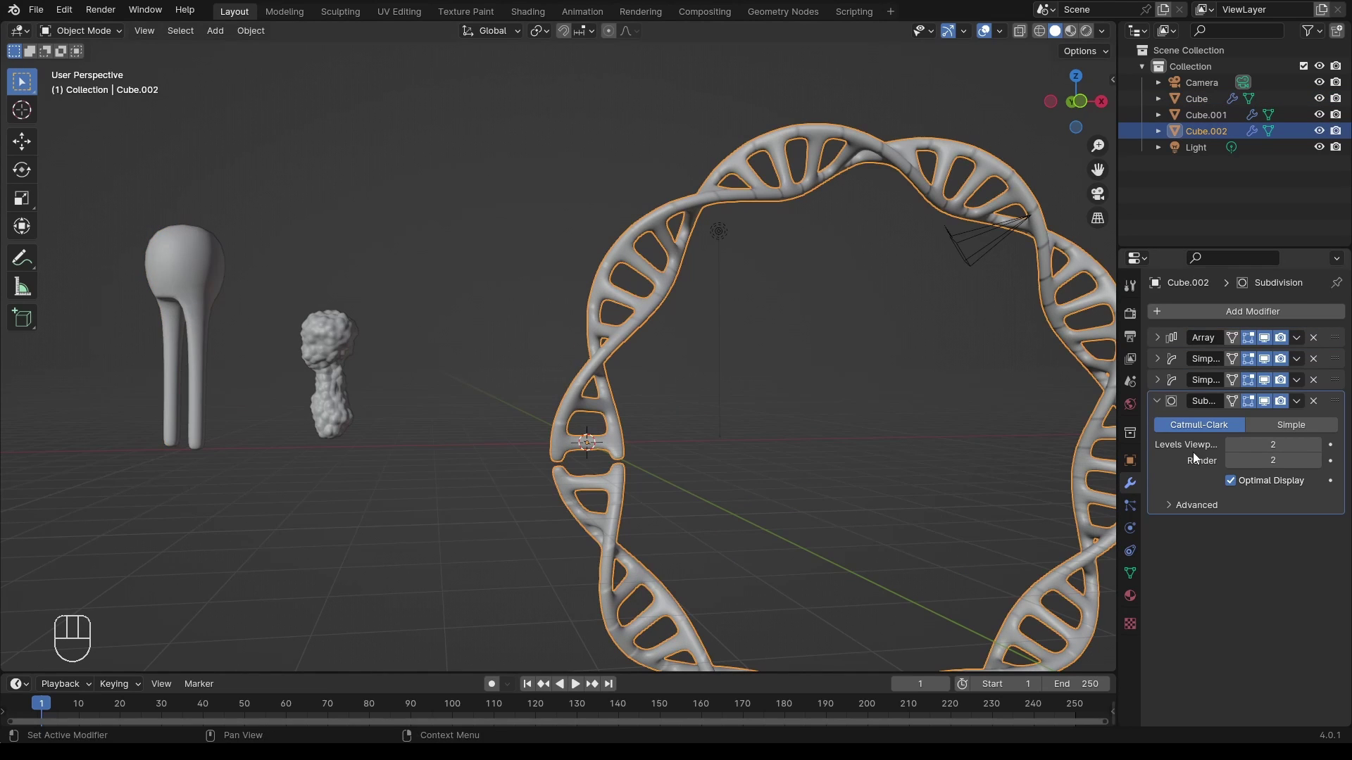
Scale the DNA ring down, then shrink the Cube figure to 0.195 and apply its scale
{"action": "key", "text": "s"}
{"action": "left_click", "coordinate": [837, 447]}
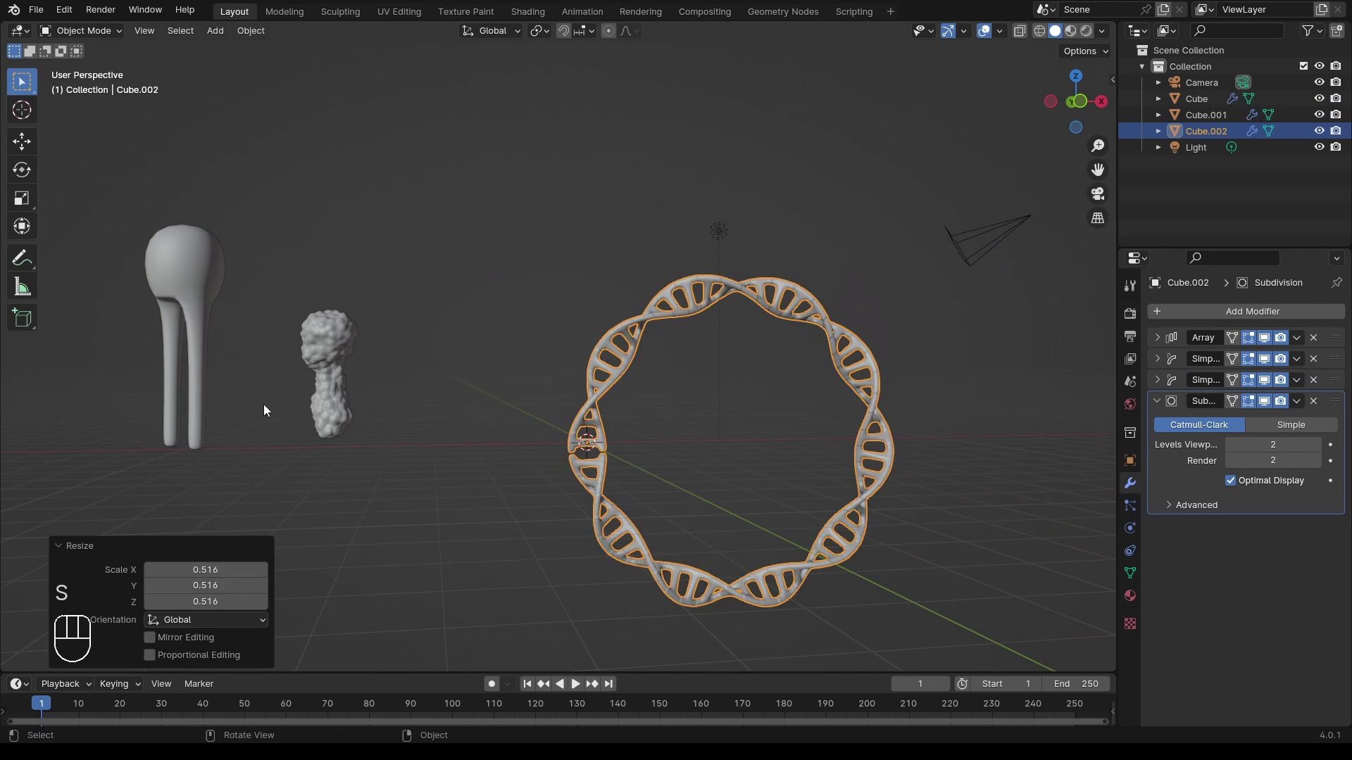
{"action": "left_click", "coordinate": [183, 338]}
{"action": "middle_click_drag", "start_coordinate": [291, 337], "coordinate": [535, 373], "text": "shift"}
{"action": "key", "text": "s"}
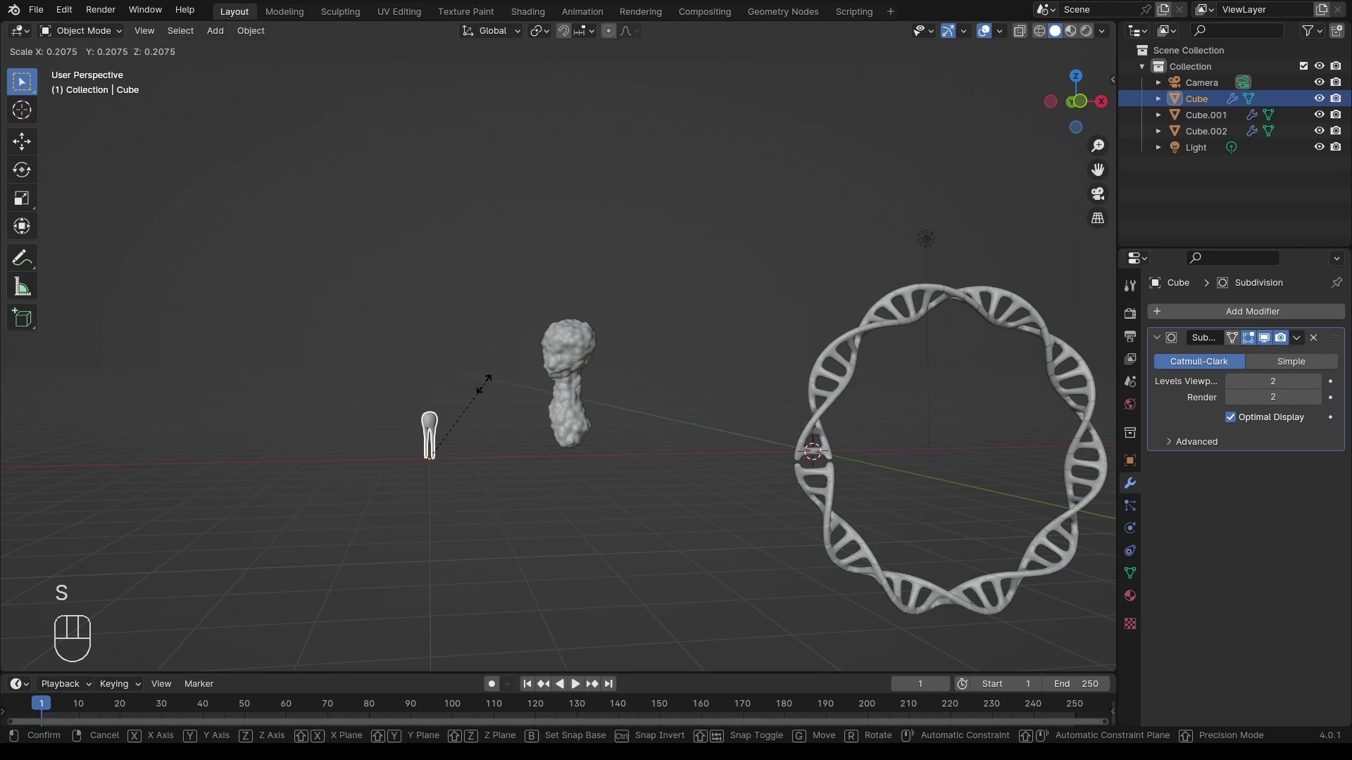
{"action": "left_click", "coordinate": [491, 397]}
{"action": "key", "text": "ctrl+a"}
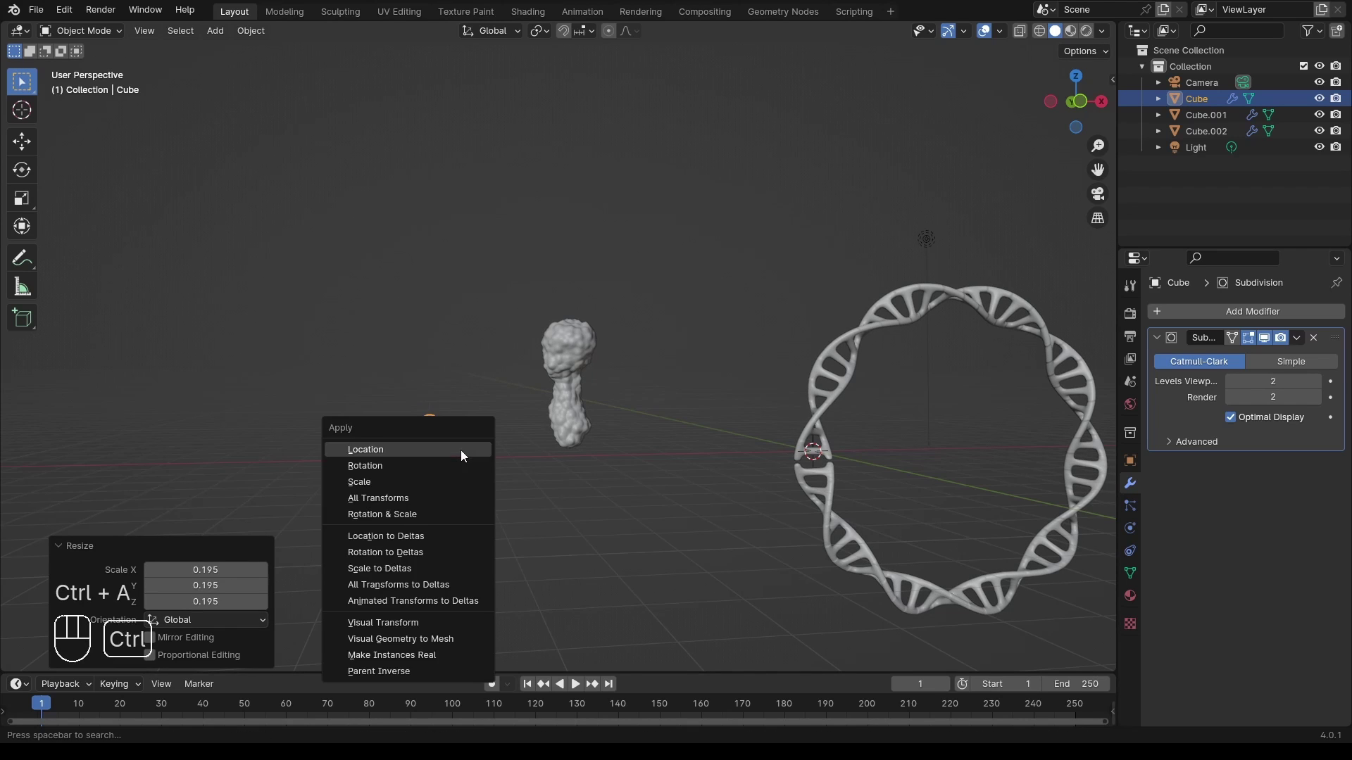
{"action": "left_click", "coordinate": [430, 487]}
{"action": "scroll", "coordinate": [627, 310], "scroll_direction": "down", "scroll_amount": 5}
Move the DNA ring and other models to the left along X
{"action": "left_click_drag", "start_coordinate": [412, 334], "coordinate": [652, 476]}
{"action": "key", "text": "g"}
{"action": "key", "text": "x"}
{"action": "left_click", "coordinate": [593, 462]}
{"action": "scroll", "coordinate": [817, 456], "scroll_direction": "up", "scroll_amount": 3}
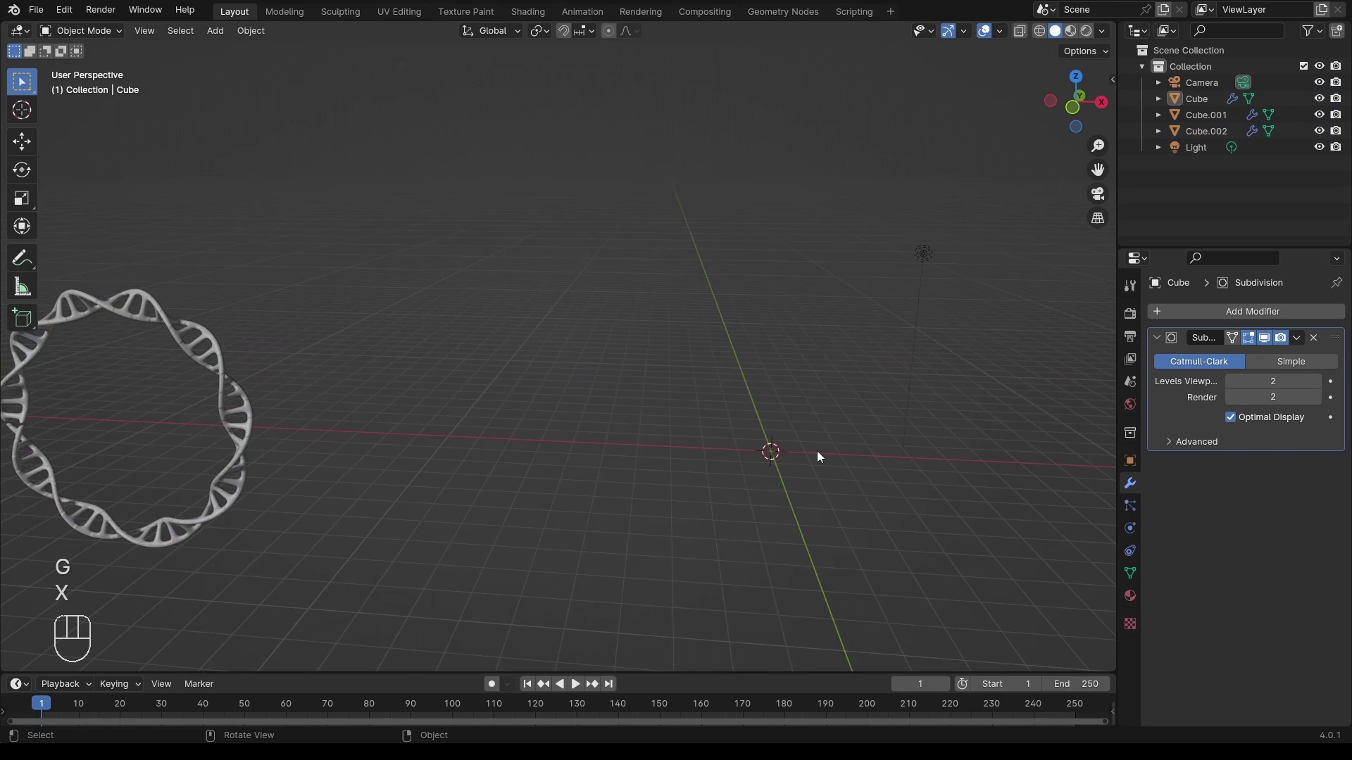
{"action": "scroll", "coordinate": [818, 457], "scroll_direction": "up", "scroll_amount": 2}
{"action": "key", "text": "KP_Decimal"}
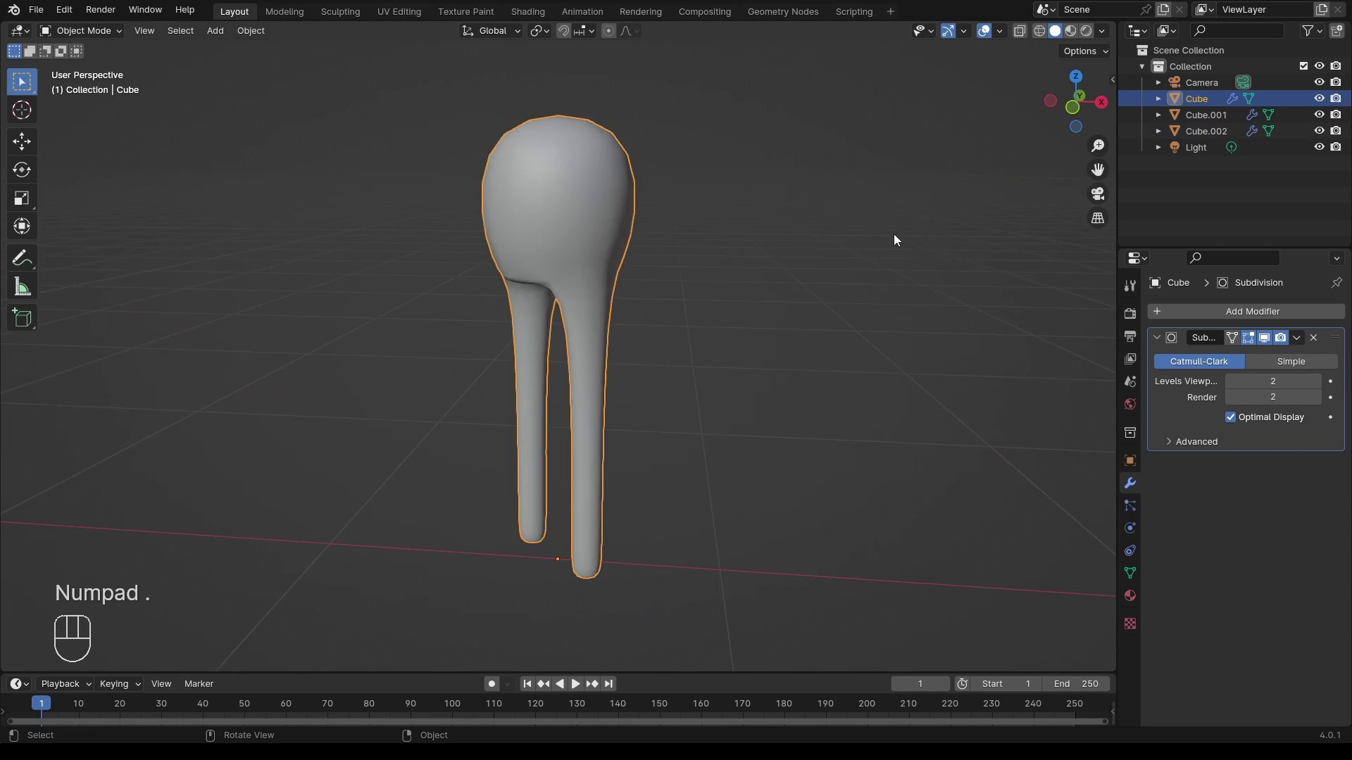
{"action": "scroll", "coordinate": [893, 234], "scroll_direction": "down", "scroll_amount": 4}
Rename the objects in the Outliner, naming the Cube.002 ring 'DNA'
{"action": "key", "text": "F2"}
{"action": "left_click", "coordinate": [1206, 99]}
{"action": "key", "text": "KP_Decimal"}
{"action": "double_click", "coordinate": [1208, 98]}
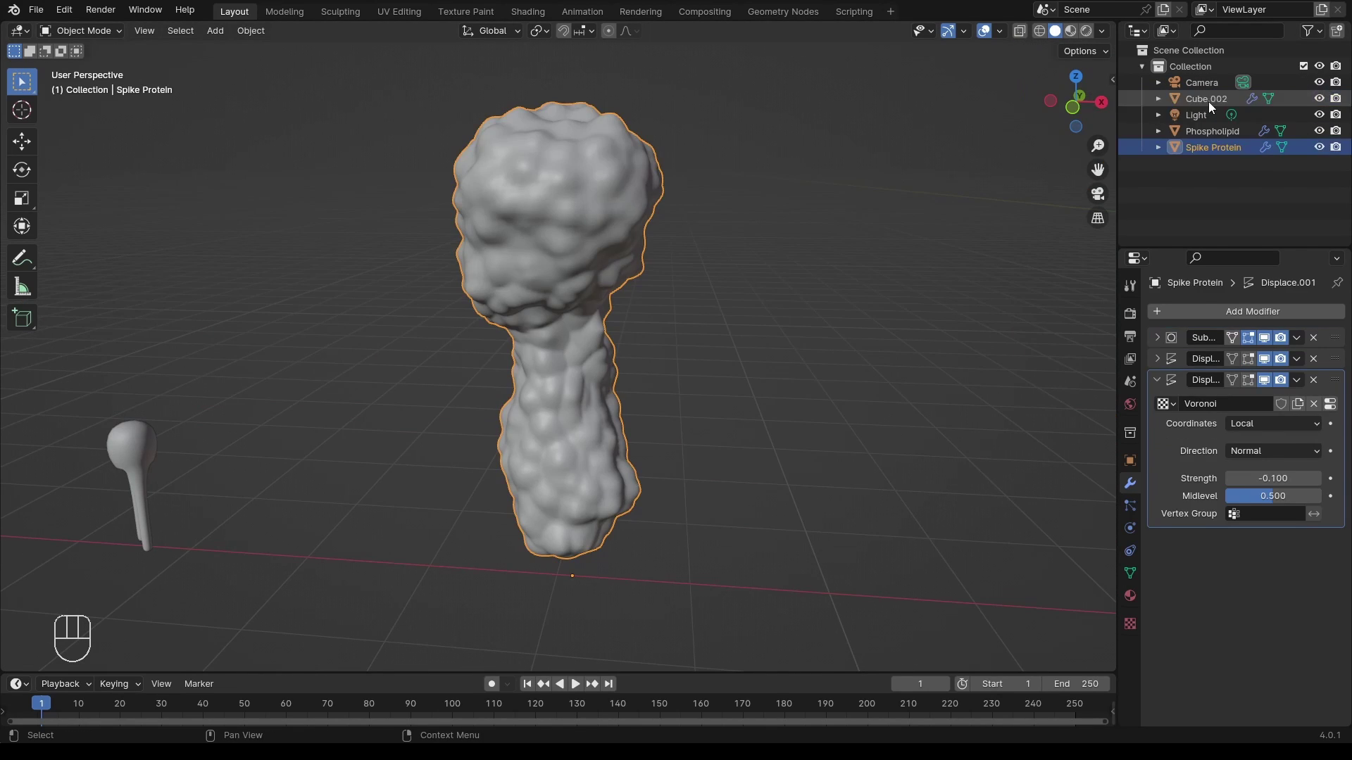
{"action": "left_click", "coordinate": [1208, 99]}
{"action": "key", "text": "KP_Decimal"}
{"action": "double_click", "coordinate": [1208, 100]}
{"action": "type", "text": "DNA"}
{"action": "key", "text": "Return"}
{"action": "key", "text": "shift+a"}
{"action": "key", "text": "shift+a"}
Add a UV sphere and delete its lower half of vertices, leaving a hemisphere
{"action": "left_click", "coordinate": [775, 383]}
{"action": "key", "text": "KP_Decimal"}
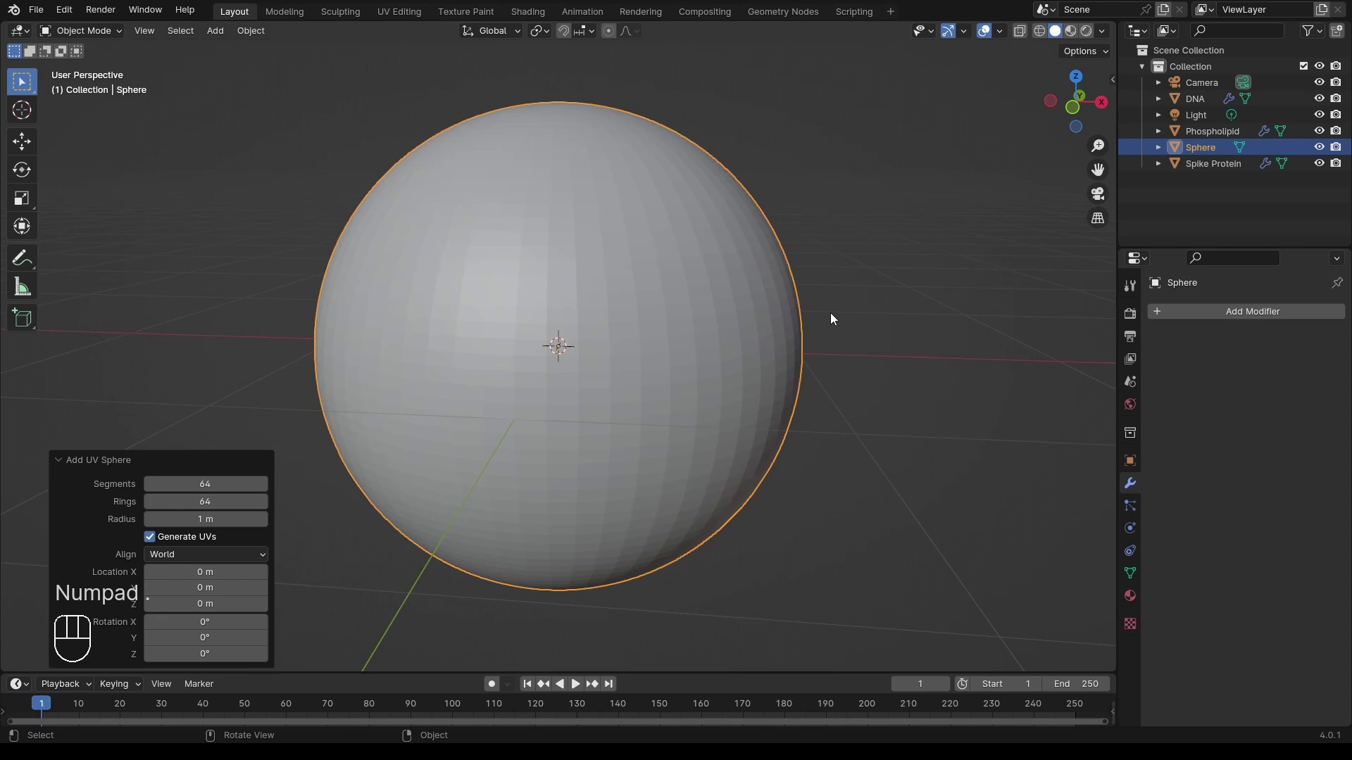
{"action": "key", "text": "Tab"}
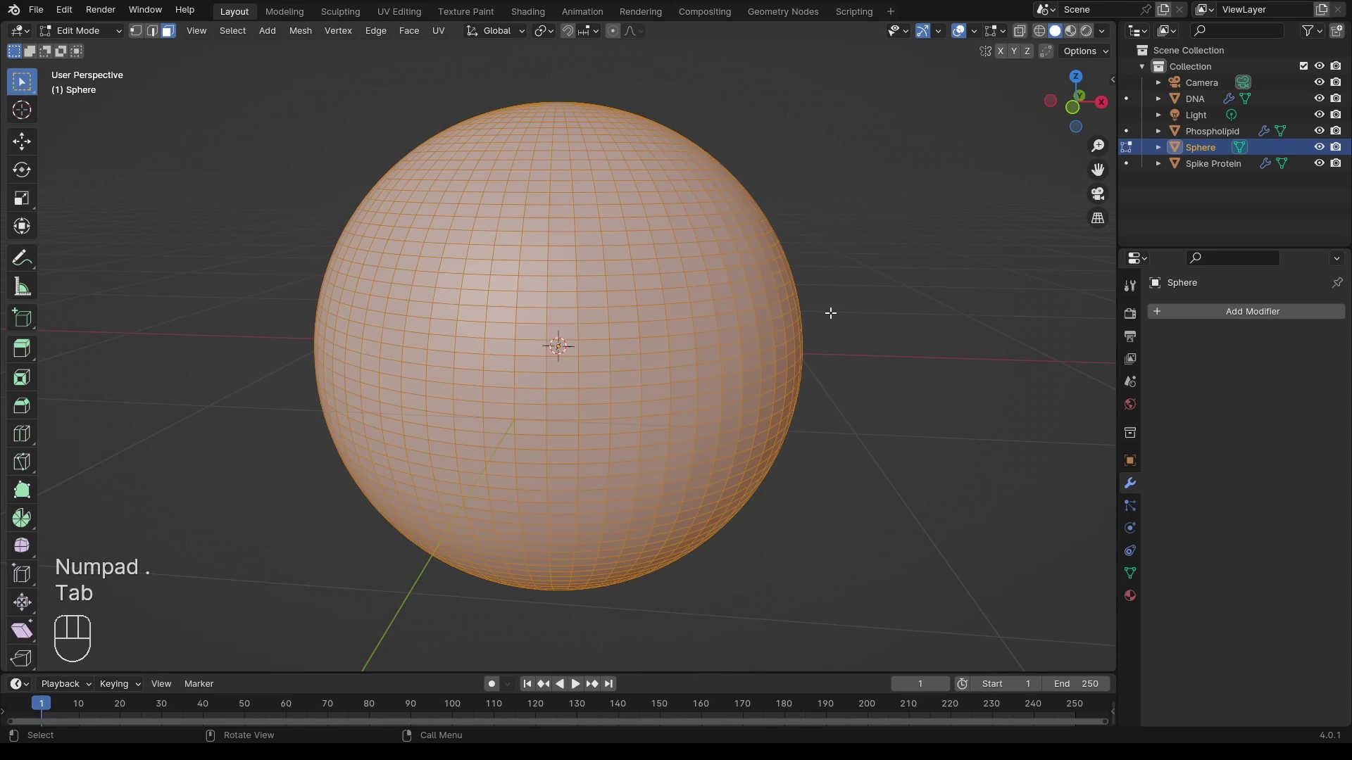
{"action": "left_click", "coordinate": [1021, 31]}
{"action": "key", "text": "1"}
{"action": "key", "text": "KP_1"}
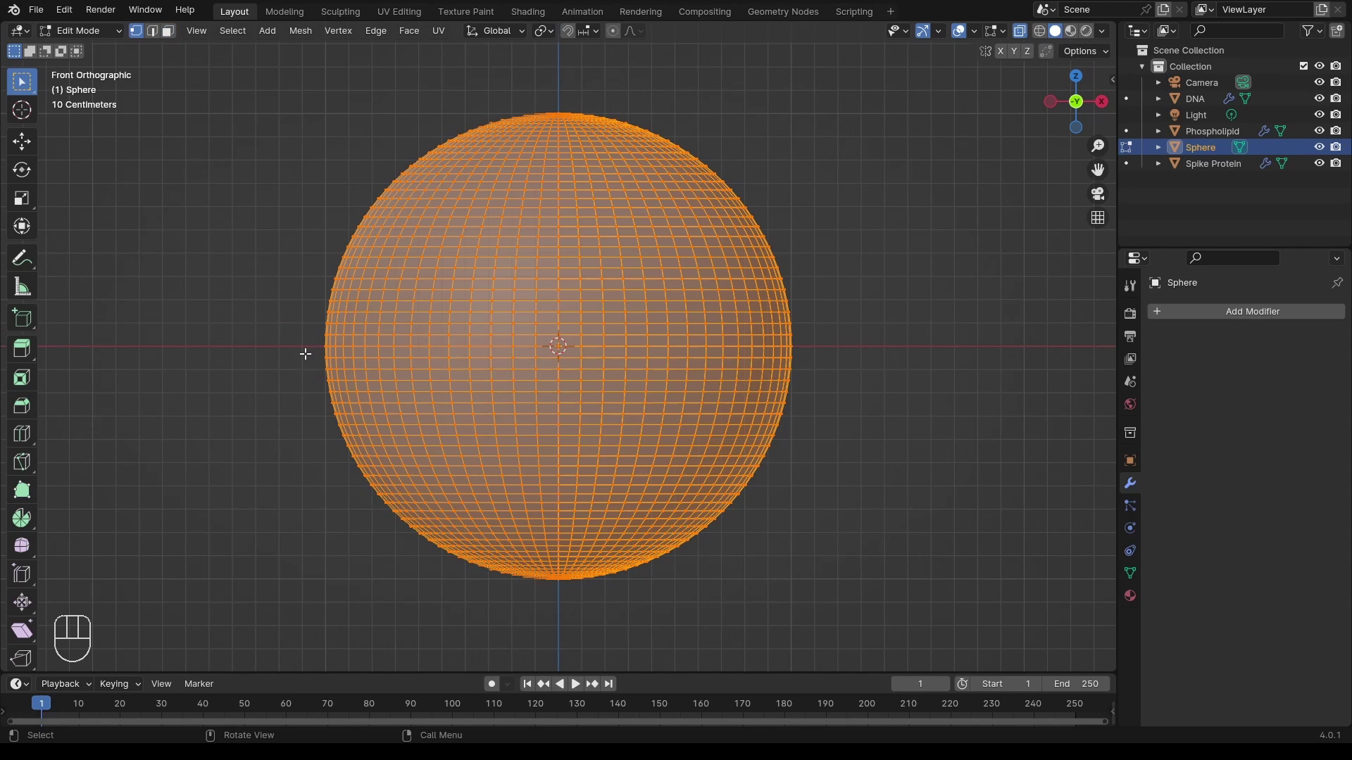
{"action": "left_click_drag", "start_coordinate": [305, 354], "coordinate": [899, 594]}
{"action": "key", "text": "x"}
{"action": "left_click", "coordinate": [905, 378]}
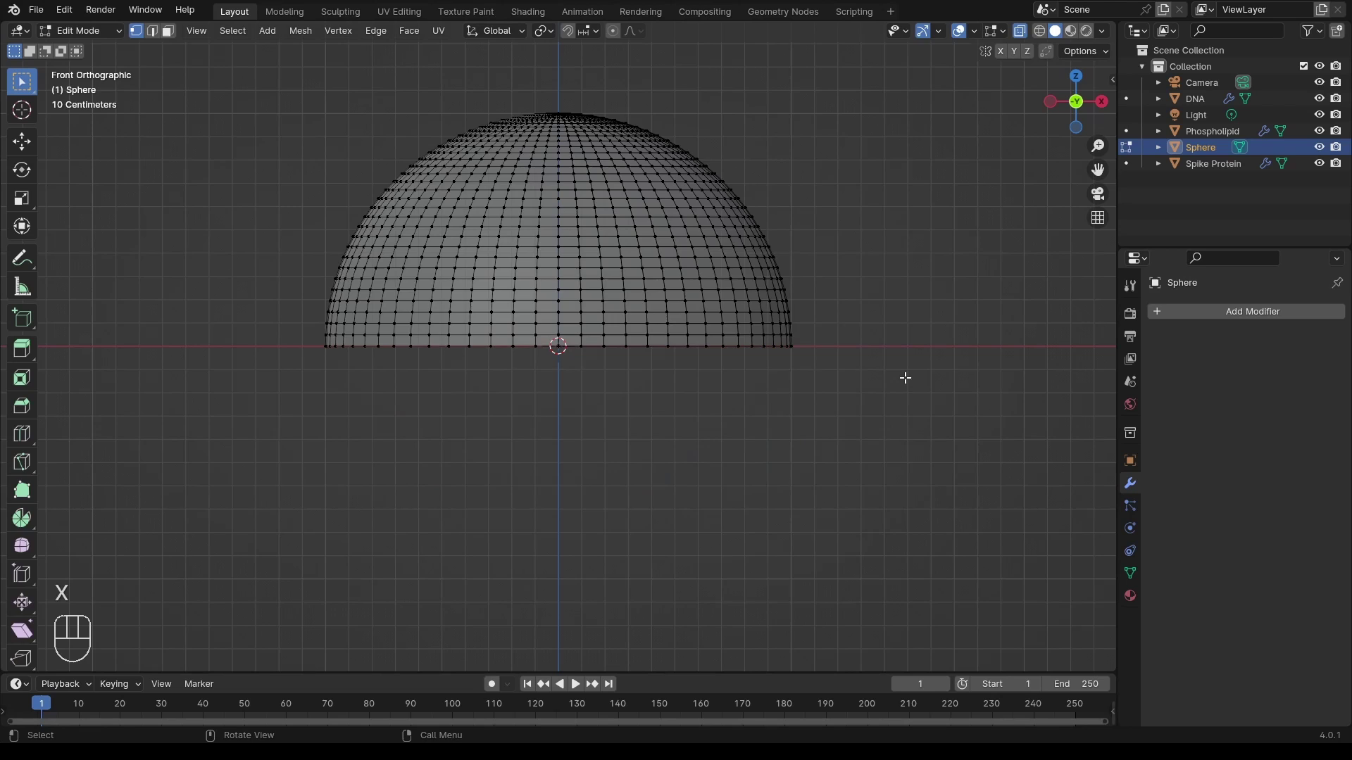
{"action": "key", "text": "Tab"}
Rotate the hemisphere -90° about the X axis
{"action": "middle_click_drag", "start_coordinate": [905, 378], "coordinate": [737, 332]}
{"action": "key", "text": "r"}
{"action": "key", "text": "x"}
{"action": "key", "text": "KP_Subtract"}
{"action": "key", "text": "KP_9"}
{"action": "key", "text": "KP_0"}
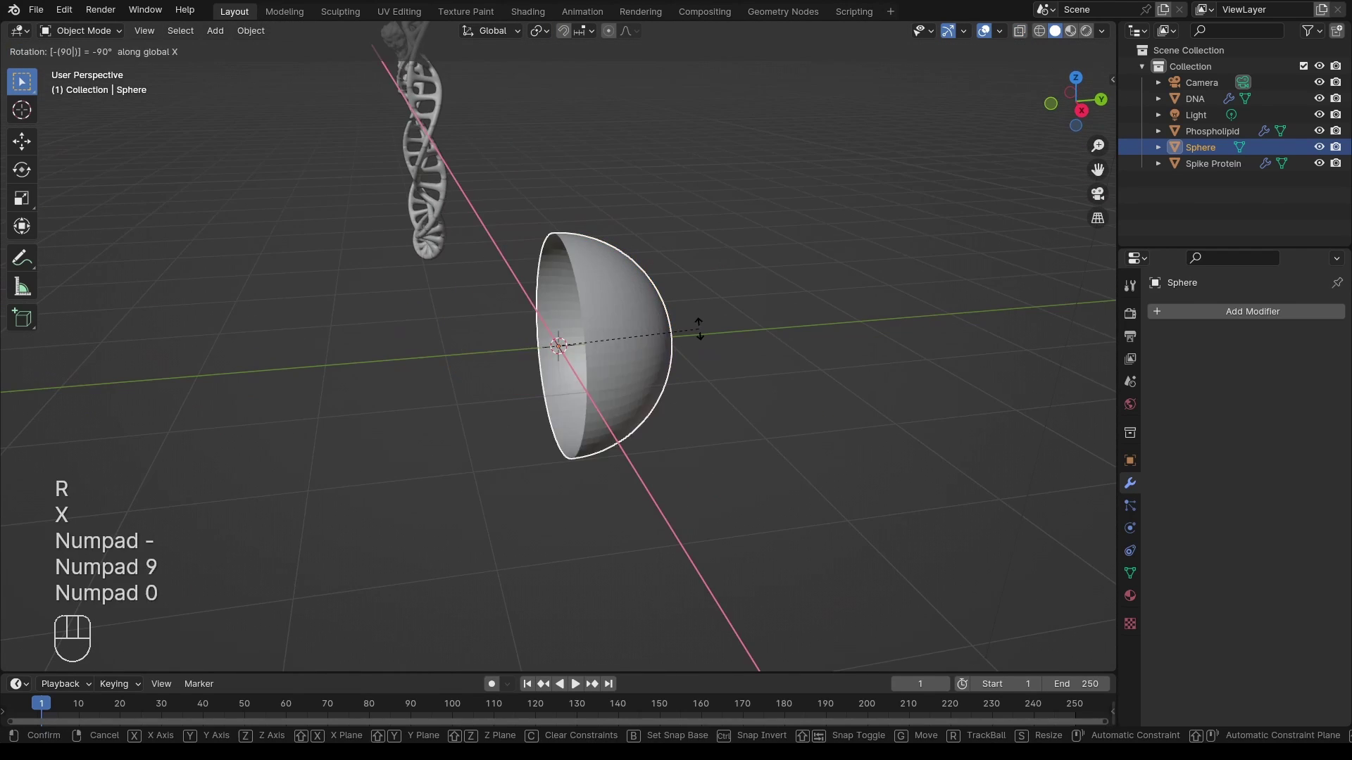
Give the hemisphere a new geometry node tree with Distribute Points on Faces at density 49.3
{"action": "key", "text": "Return"}
{"action": "left_click", "coordinate": [781, 13]}
{"action": "left_click", "coordinate": [521, 433]}
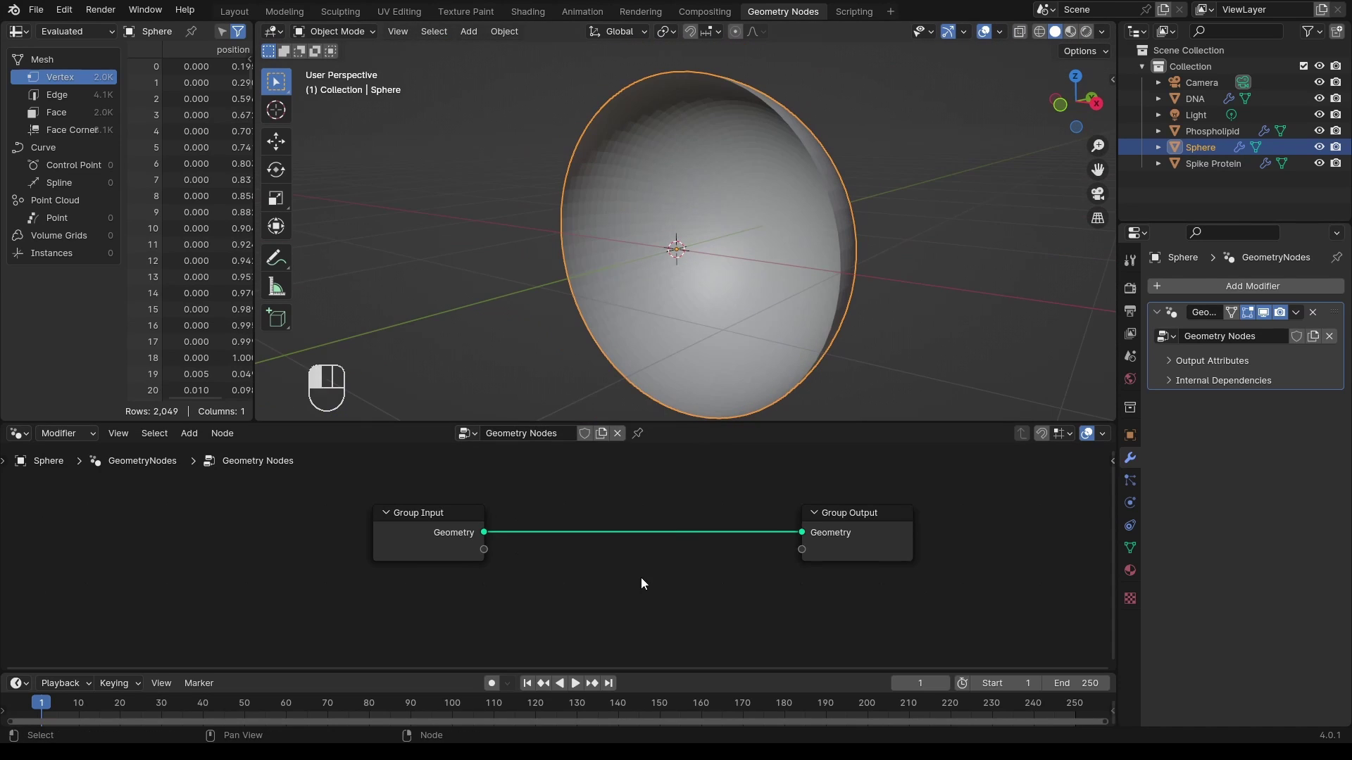
{"action": "key", "text": "shift+a"}
{"action": "type", "text": "distri"}
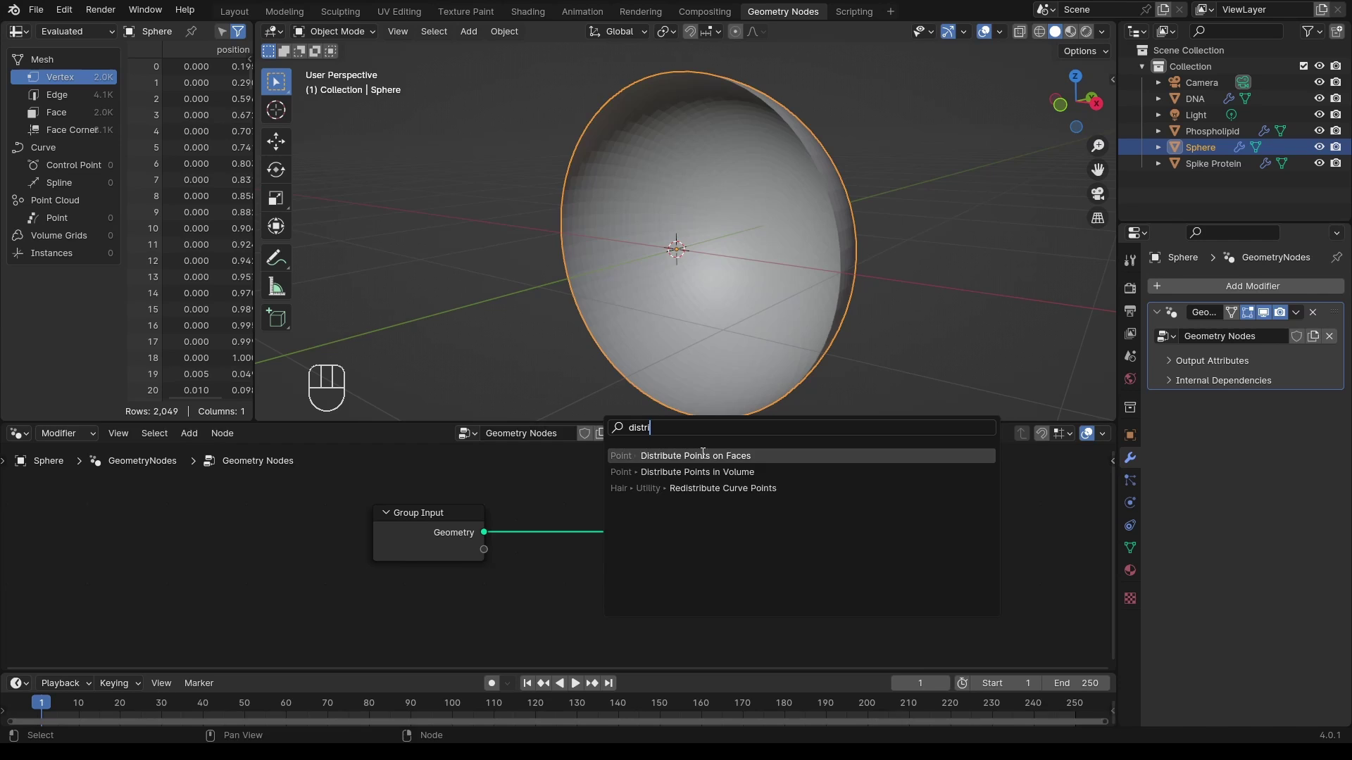
{"action": "left_click", "coordinate": [702, 455]}
{"action": "left_click", "coordinate": [620, 535]}
{"action": "left_click_drag", "start_coordinate": [620, 617], "coordinate": [654, 616]}
Insert an Instance on Points node before the group output
{"action": "key", "text": "shift+a"}
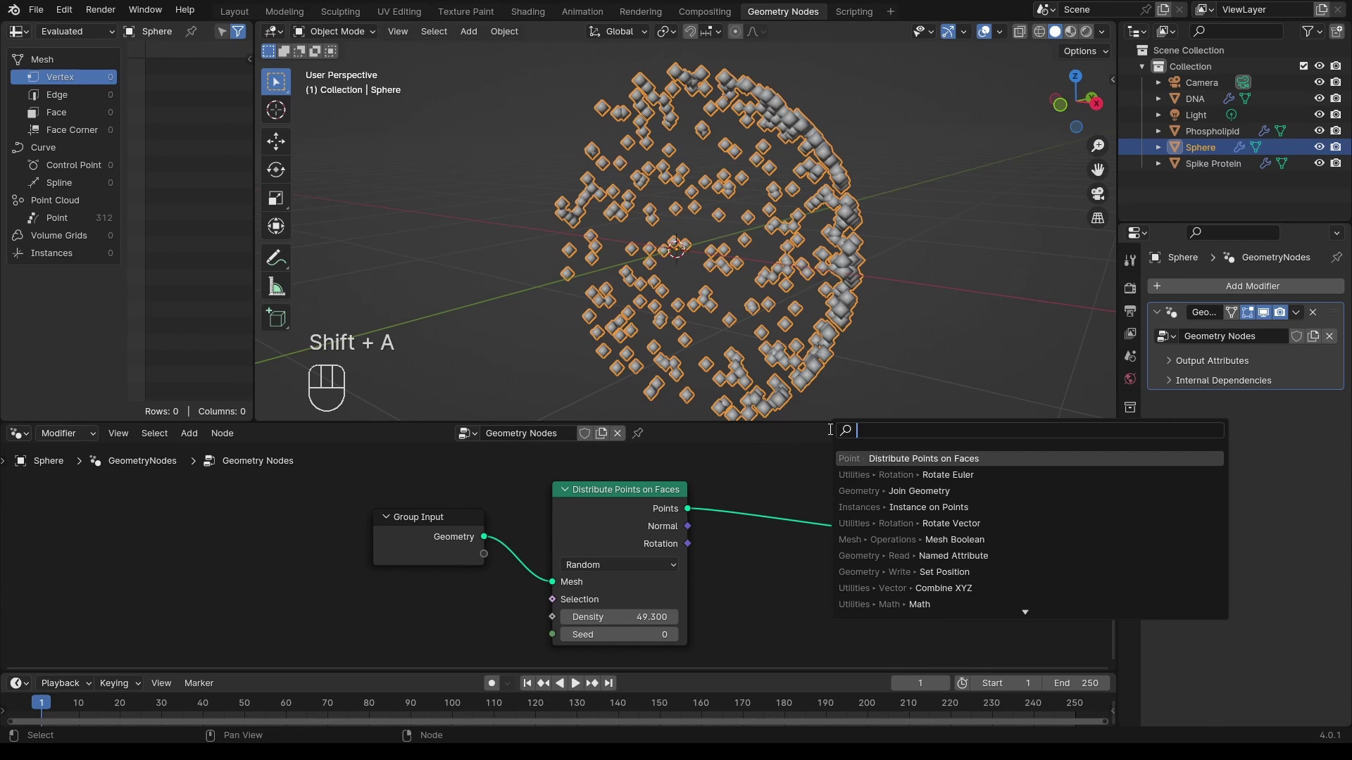
{"action": "type", "text": "ins"}
{"action": "key", "text": "Down"}
{"action": "key", "text": "Down"}
{"action": "key", "text": "Down"}
{"action": "key", "text": "Down"}
{"action": "key", "text": "Down"}
{"action": "key", "text": "Return"}
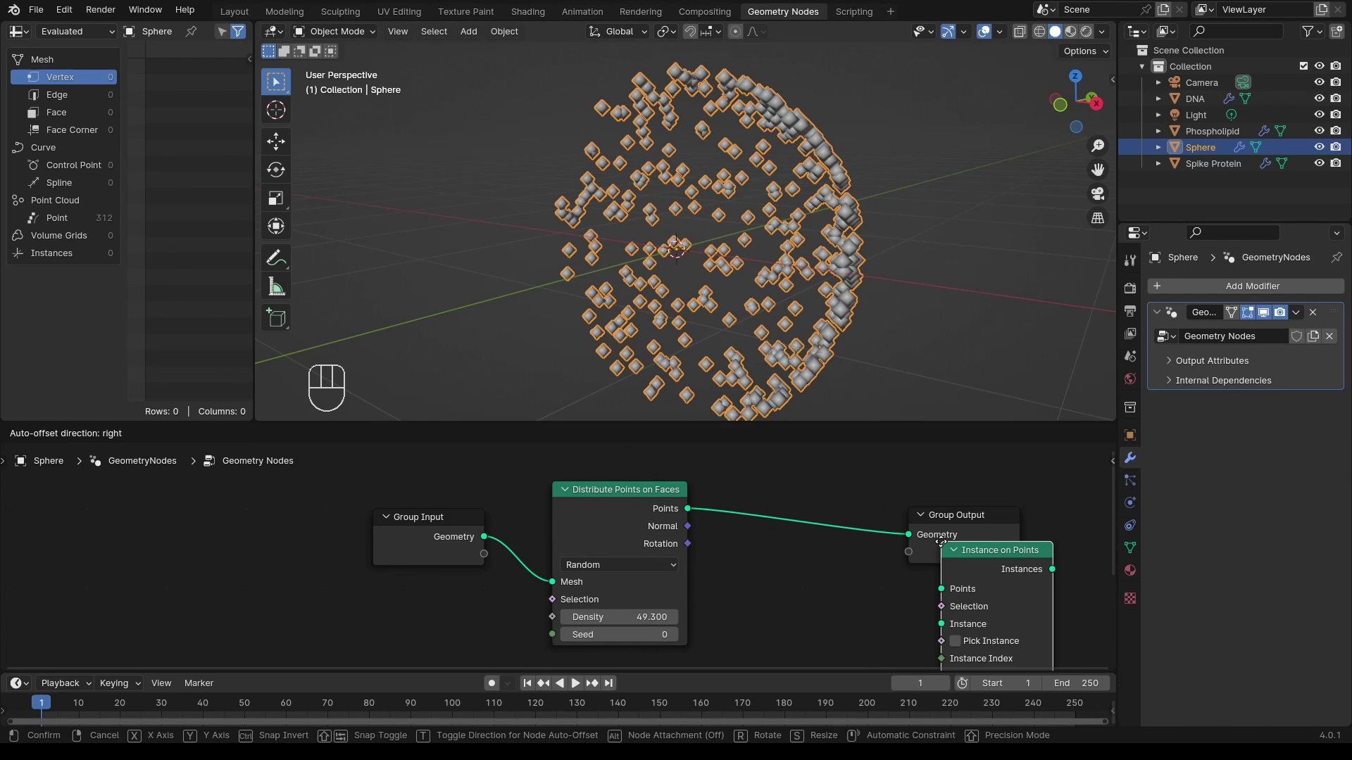
{"action": "left_click", "coordinate": [784, 509]}
{"action": "middle_click_drag", "start_coordinate": [947, 616], "coordinate": [891, 556]}
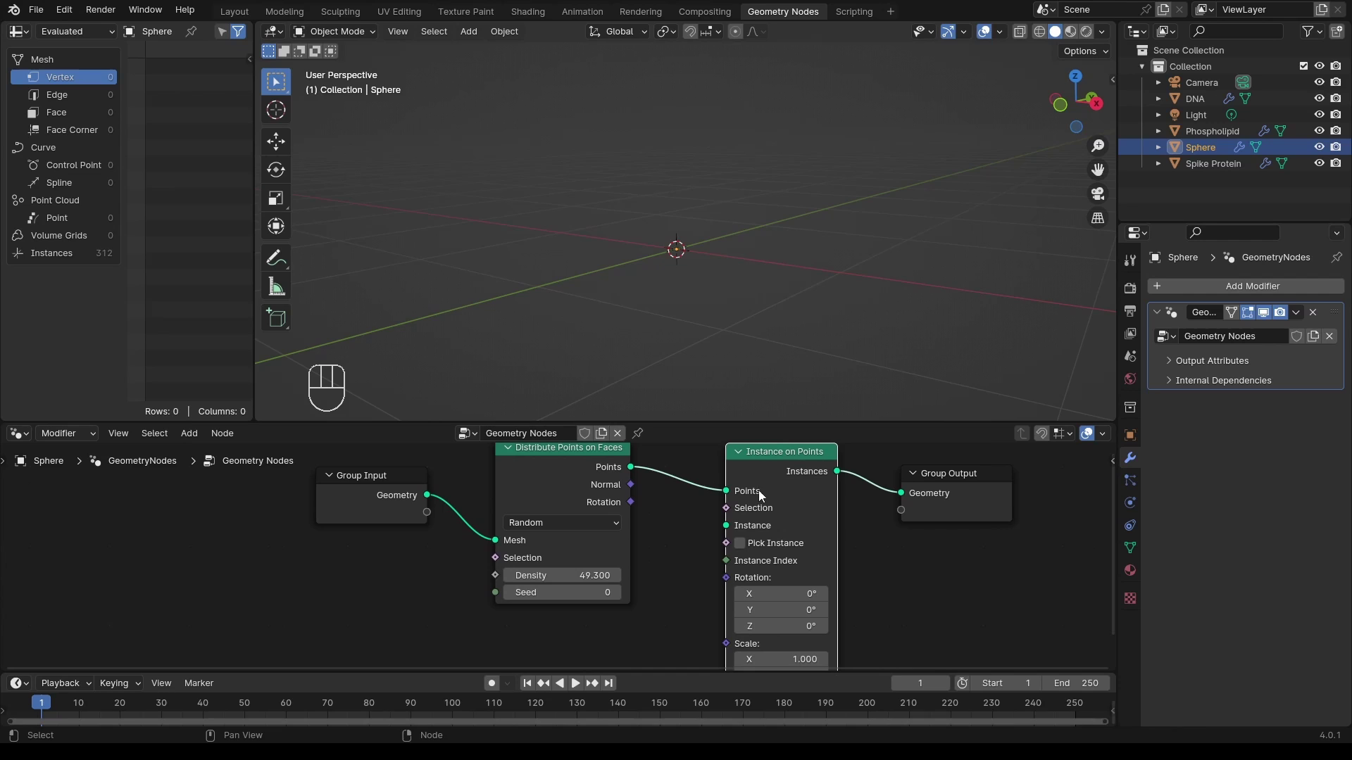
Instance the Phospholipid object on the points, linking rotation so copies face outward
{"action": "left_click", "coordinate": [1229, 132]}
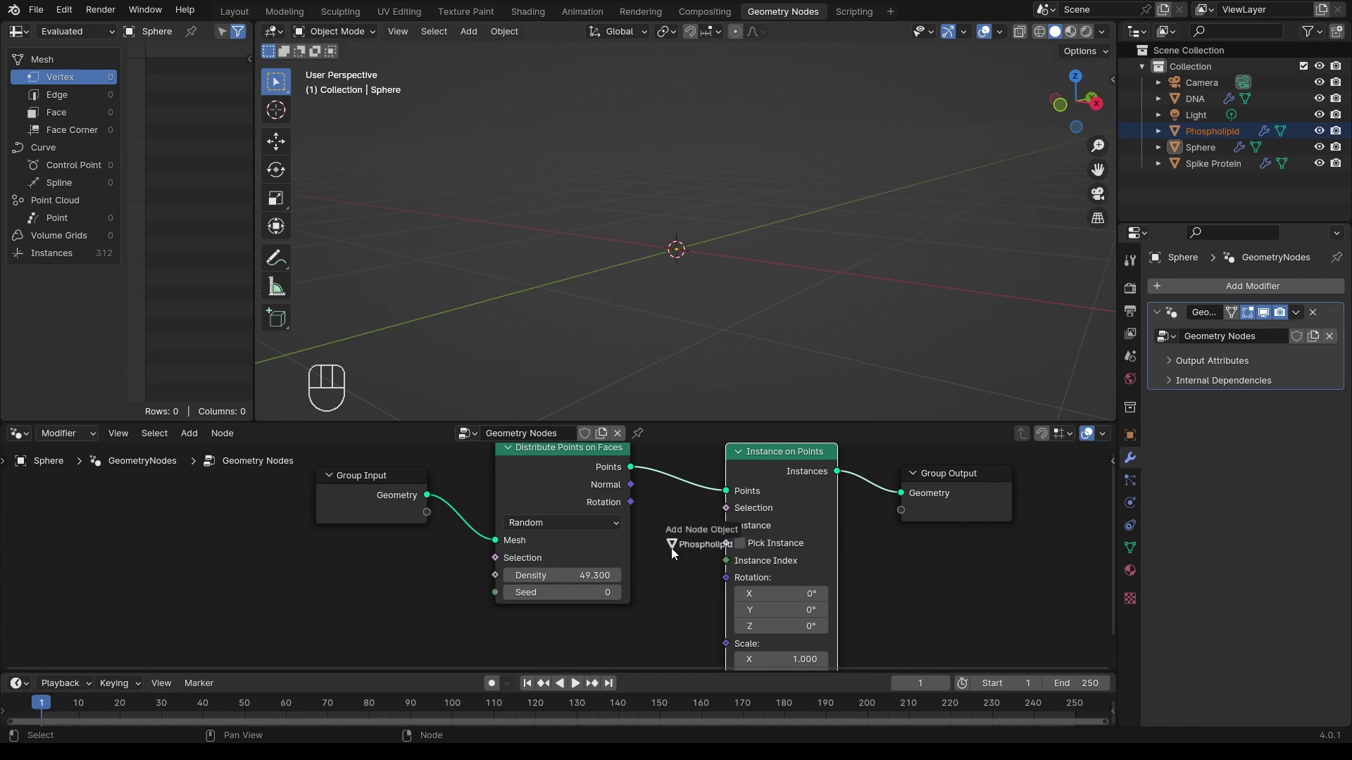
{"action": "left_click_drag", "start_coordinate": [545, 456], "coordinate": [500, 468]}
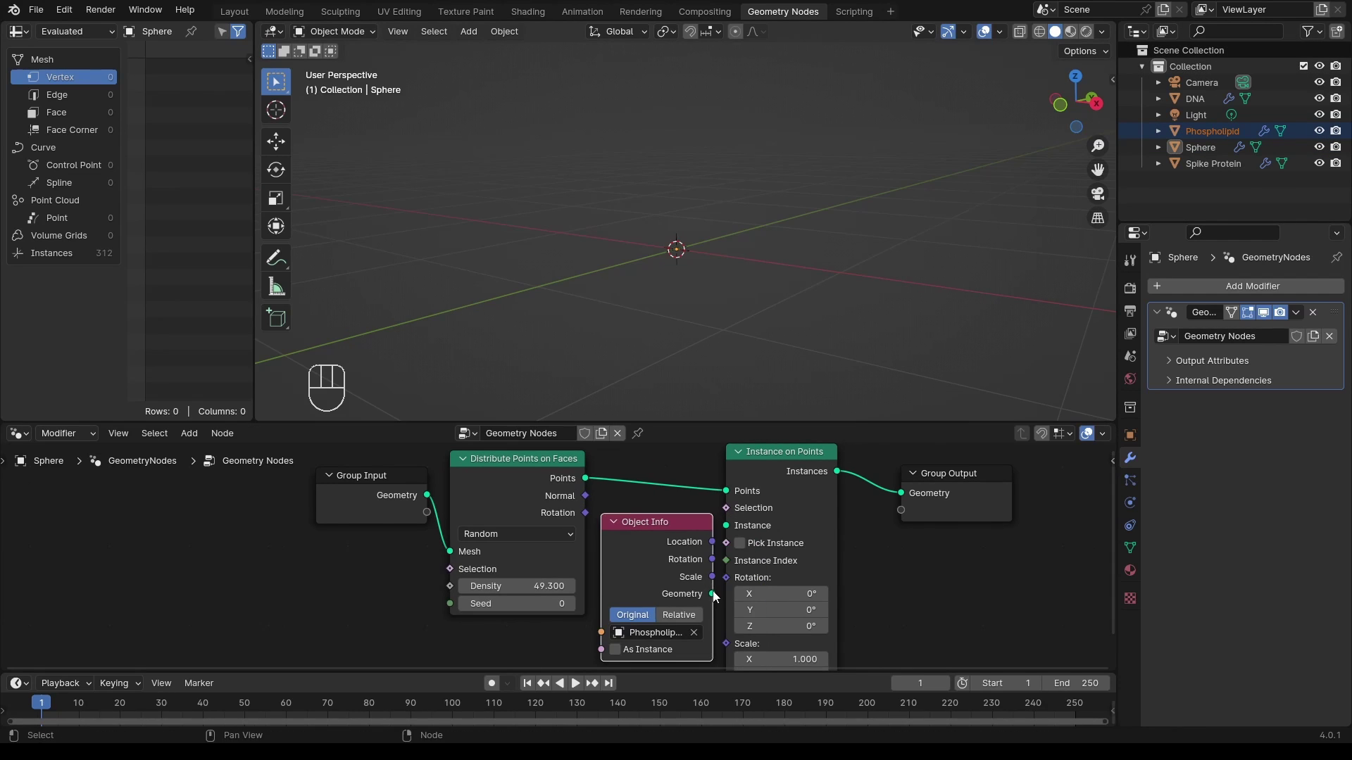
{"action": "left_click_drag", "start_coordinate": [726, 529], "coordinate": [725, 526]}
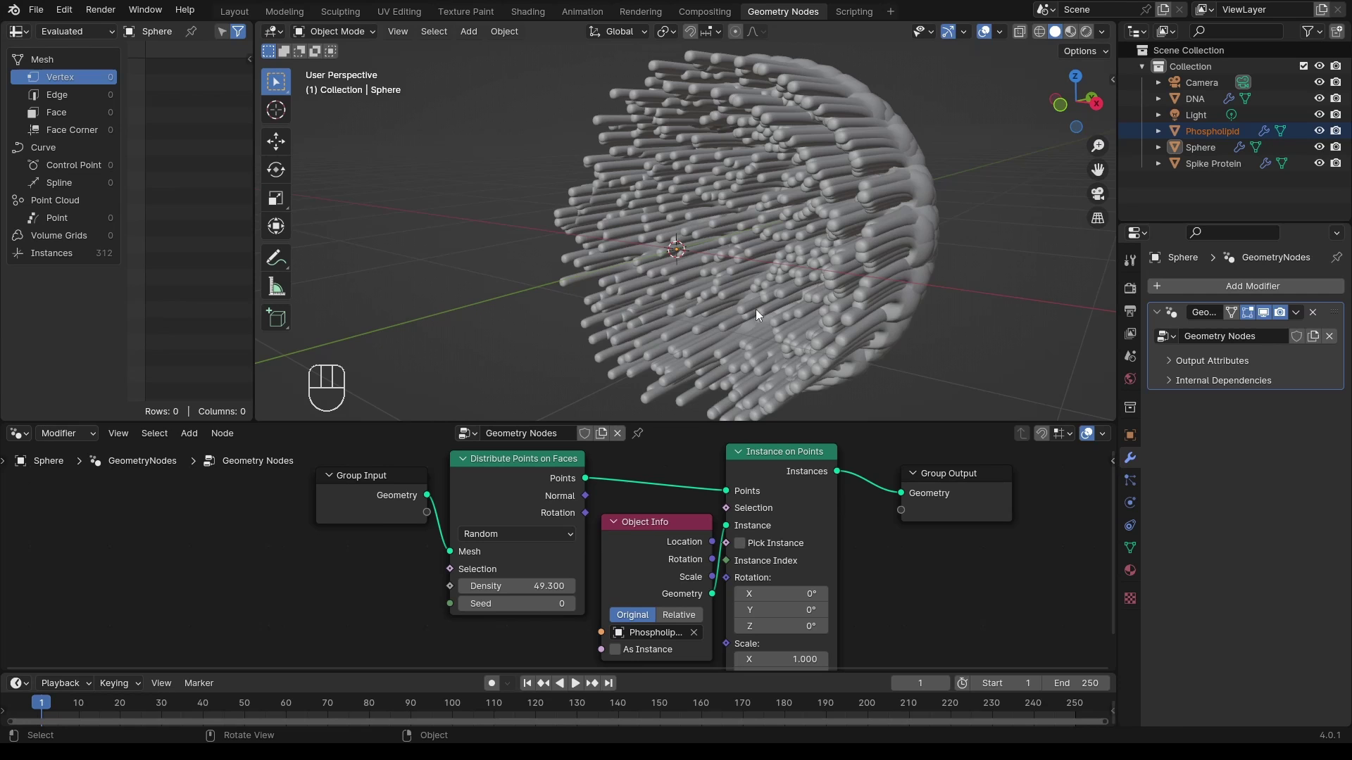
{"action": "left_click_drag", "start_coordinate": [584, 518], "coordinate": [769, 528]}
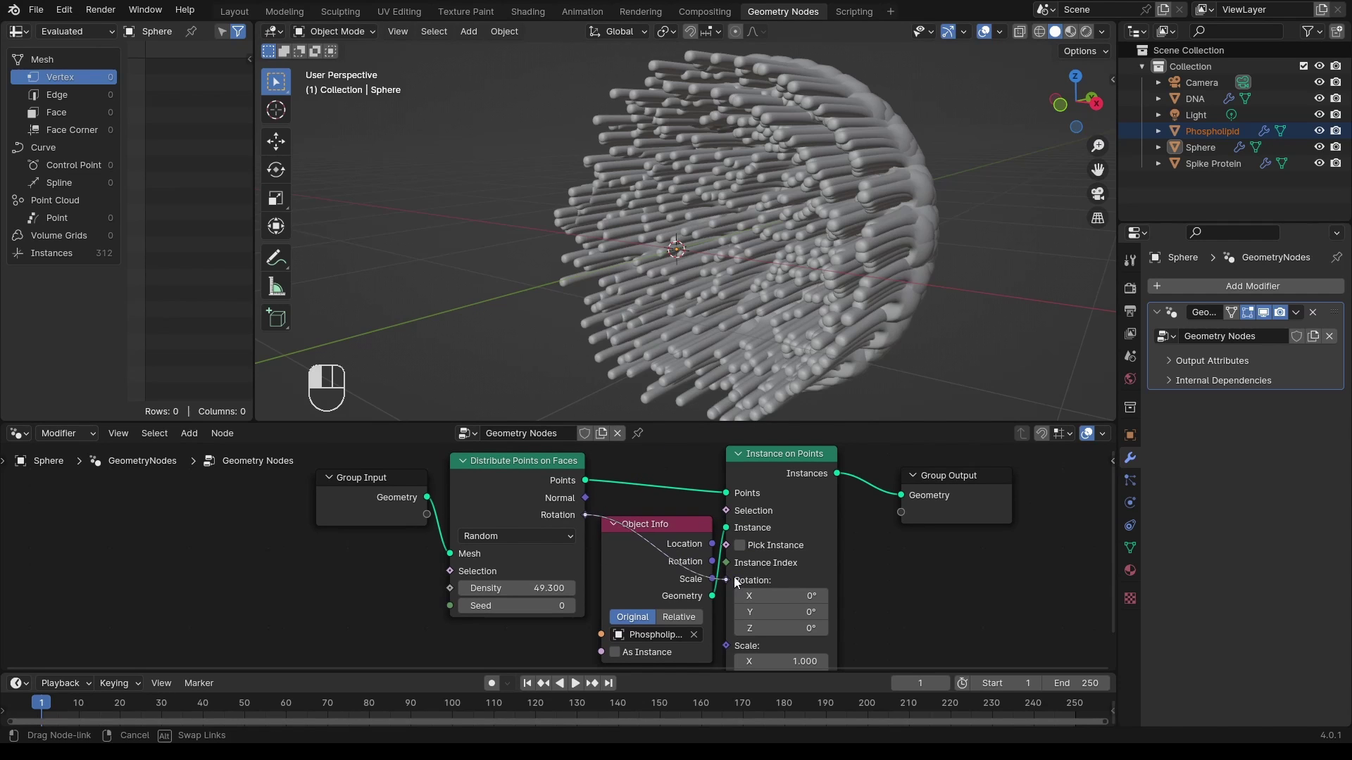
{"action": "left_click_drag", "start_coordinate": [734, 581], "coordinate": [727, 580]}
{"action": "scroll", "coordinate": [797, 205], "scroll_direction": "down", "scroll_amount": 5}
Scale up the hemisphere object and apply its new scale
{"action": "left_click", "coordinate": [788, 251]}
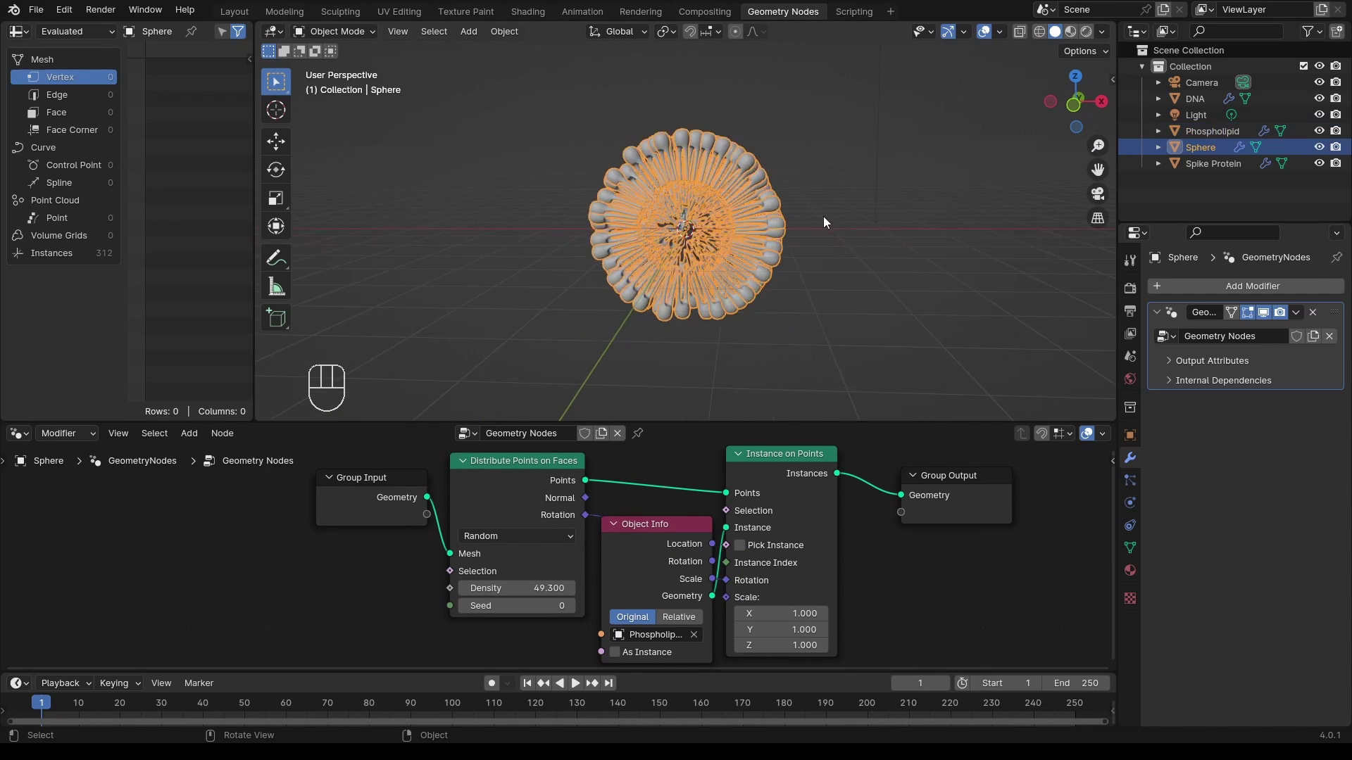
{"action": "scroll", "coordinate": [823, 222], "scroll_direction": "down", "scroll_amount": 4}
{"action": "key", "text": "s"}
{"action": "left_click", "coordinate": [719, 209]}
{"action": "key", "text": "ctrl+a"}
{"action": "left_click", "coordinate": [720, 208]}
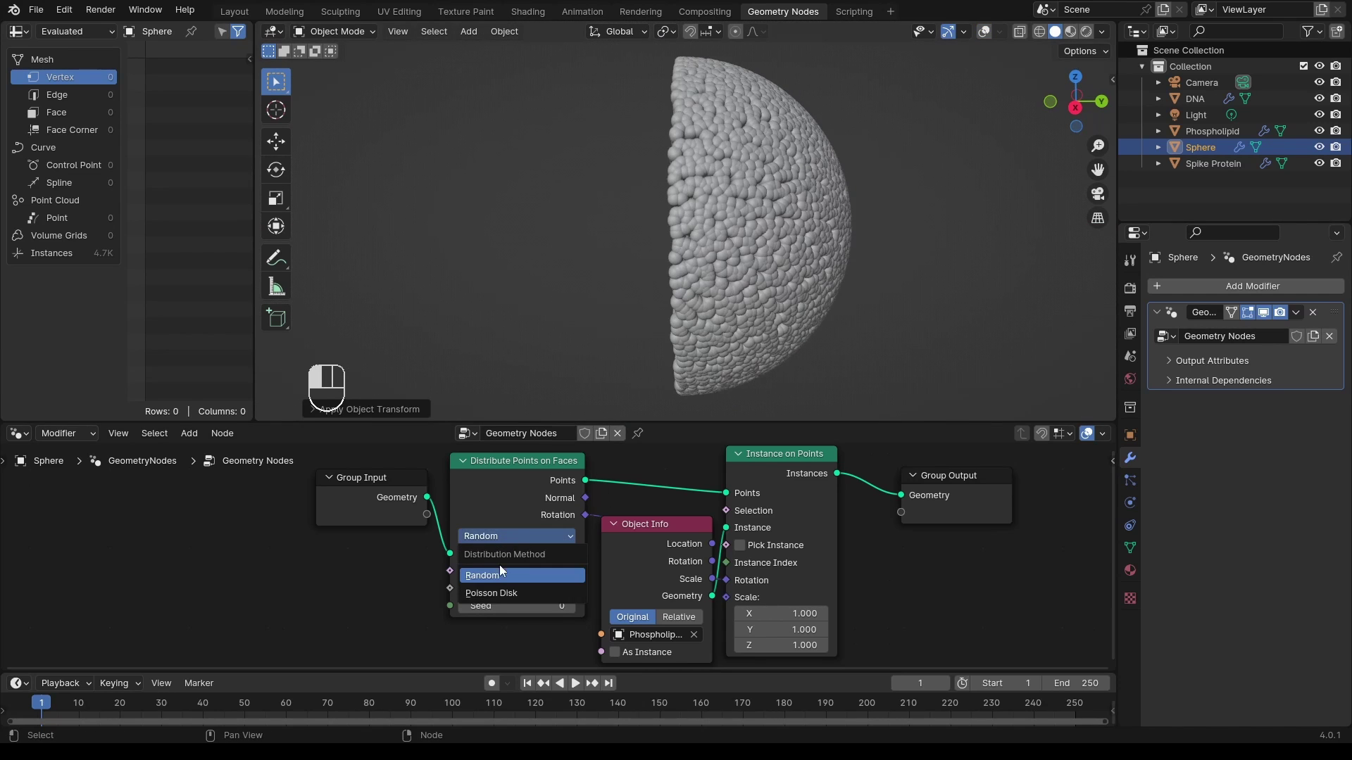
Switch point distribution to Poisson Disk and raise the maximum density
{"action": "left_click", "coordinate": [498, 593]}
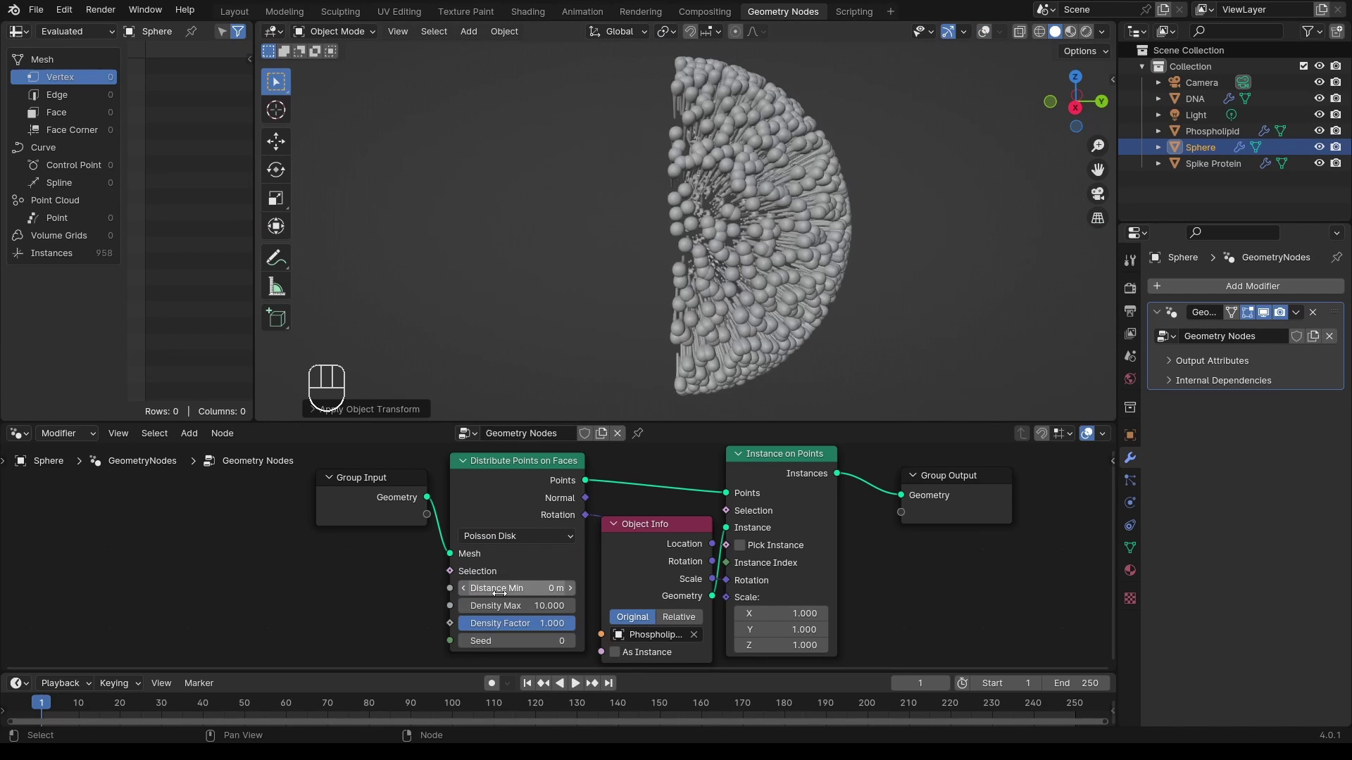
{"action": "scroll", "coordinate": [691, 346], "scroll_direction": "up", "scroll_amount": 3}
{"action": "left_click_drag", "start_coordinate": [517, 606], "coordinate": [571, 605]}
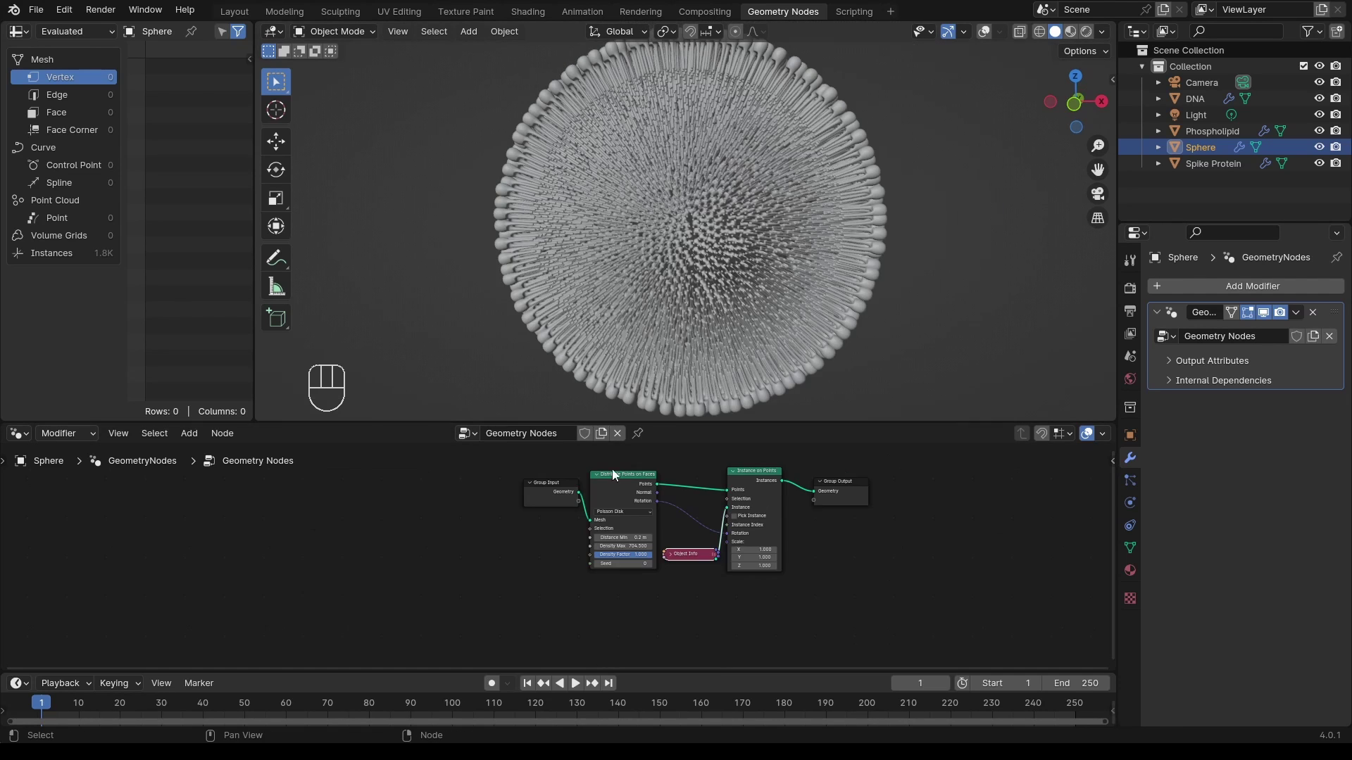
Duplicate the three lipid-instancing nodes and place the copy below the originals
{"action": "left_click_drag", "start_coordinate": [613, 474], "coordinate": [754, 594]}
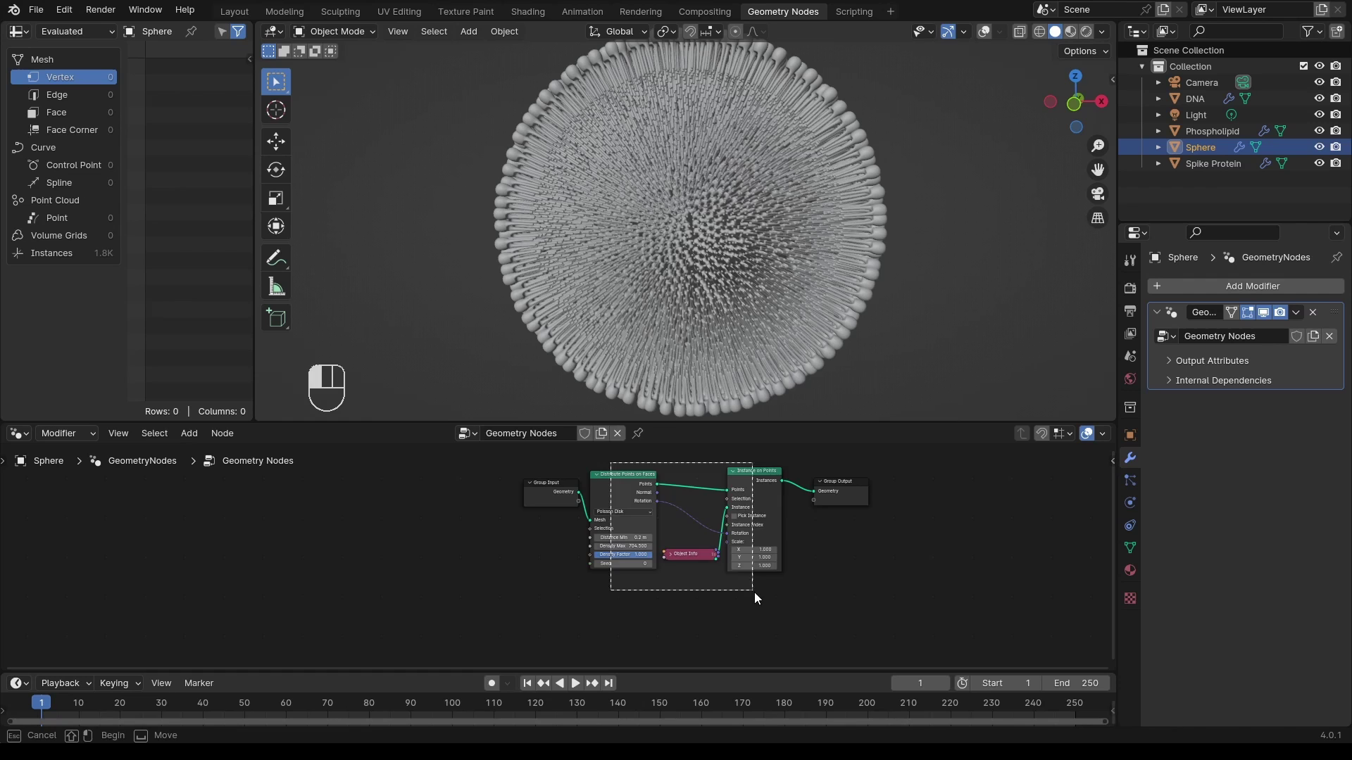
{"action": "key", "text": "shift+d"}
{"action": "left_click", "coordinate": [860, 634]}
{"action": "scroll", "coordinate": [855, 563], "scroll_direction": "up", "scroll_amount": 2}
Insert a Rotate Euler node into the copied lipids' Rotation link
{"action": "key", "text": "shift+a"}
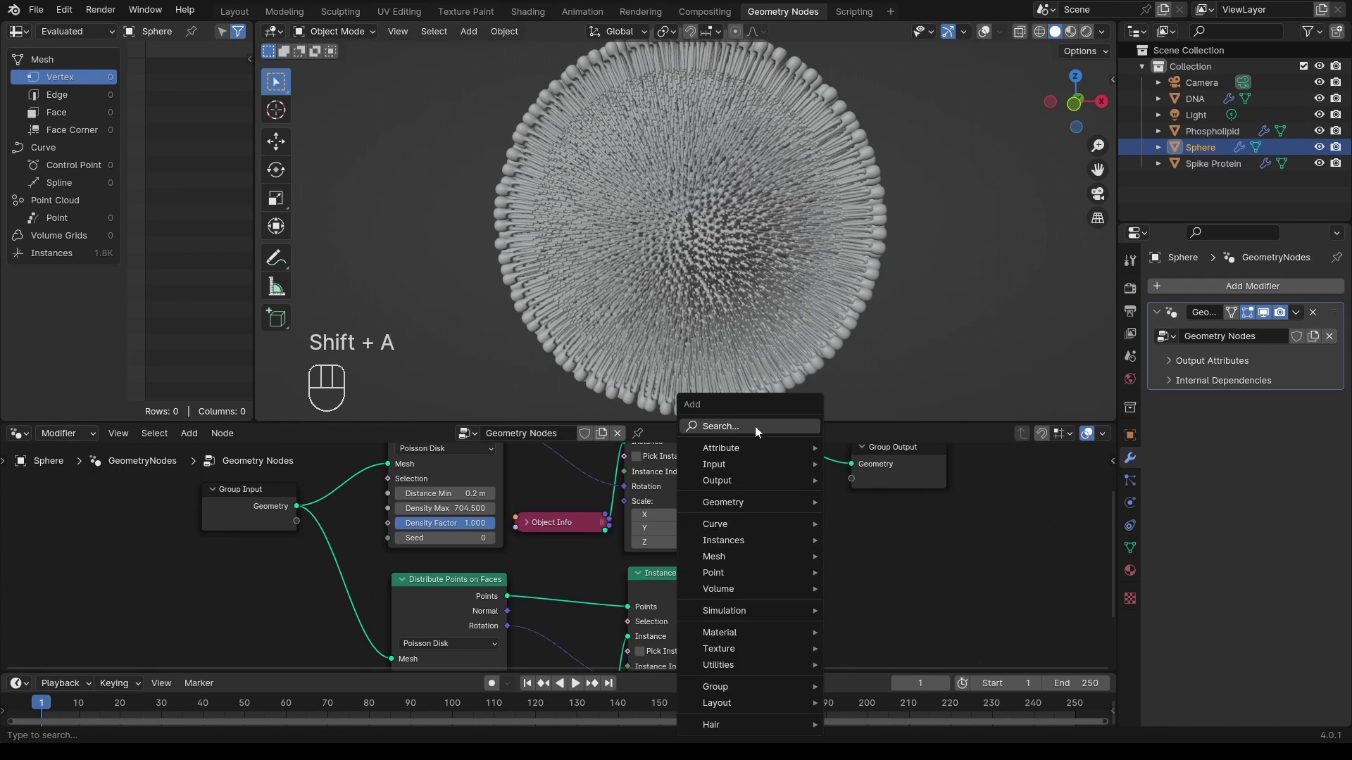
{"action": "left_click", "coordinate": [783, 497]}
{"action": "key", "text": "shift+a"}
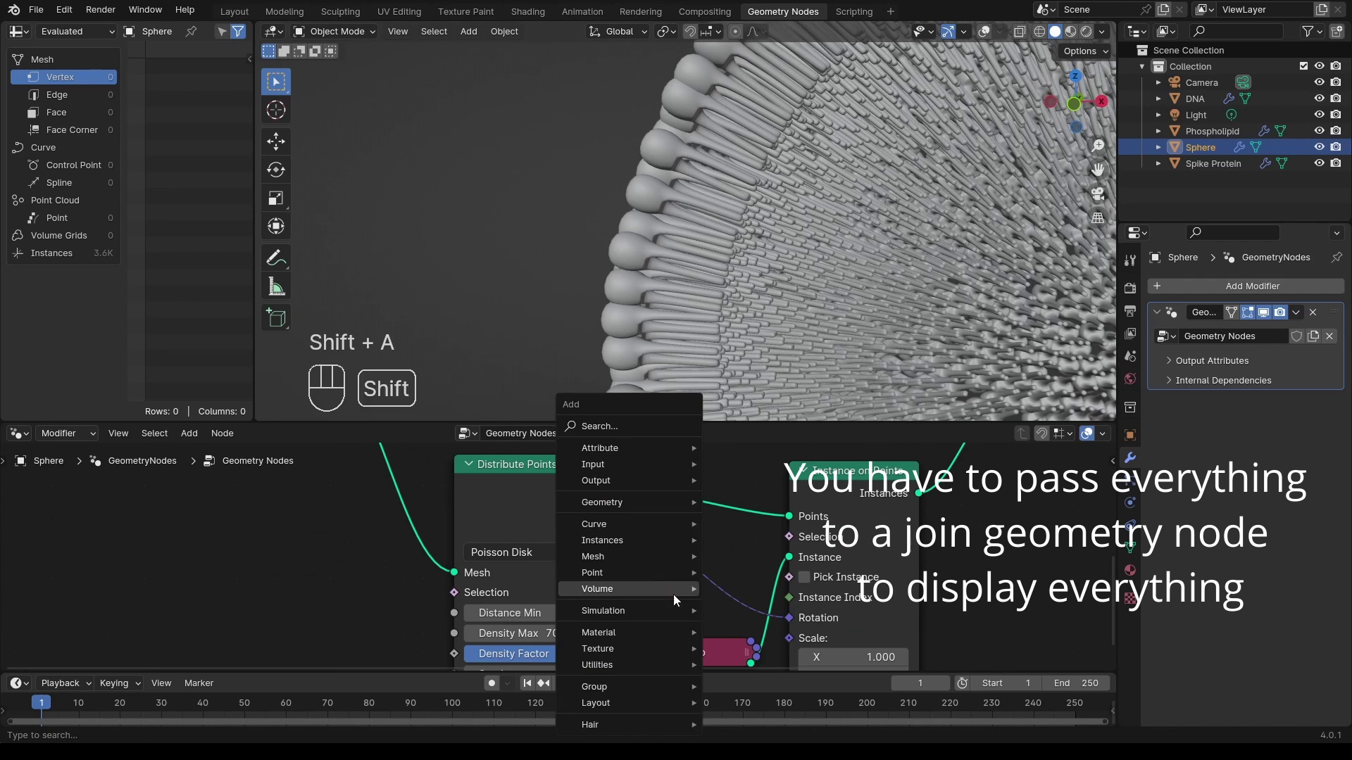
{"action": "type", "text": "rota"}
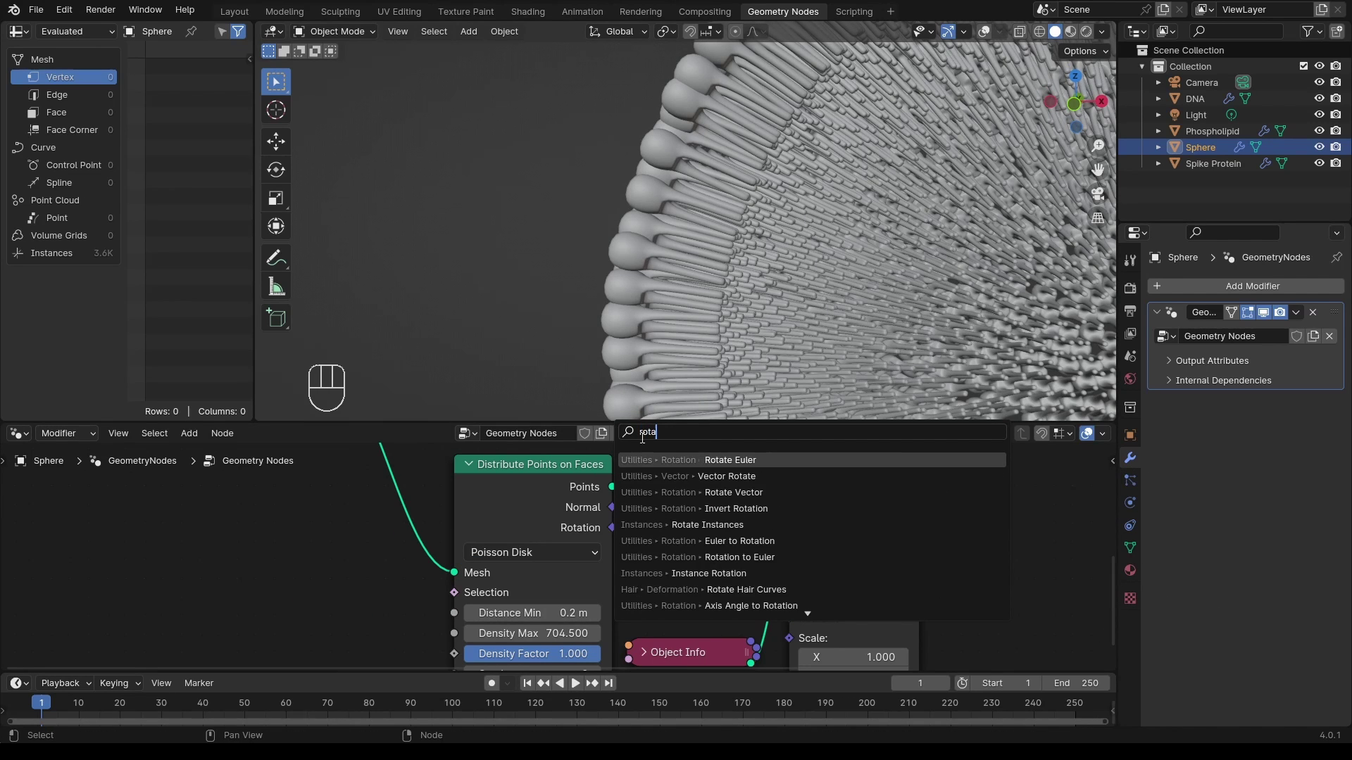
{"action": "key", "text": "Return"}
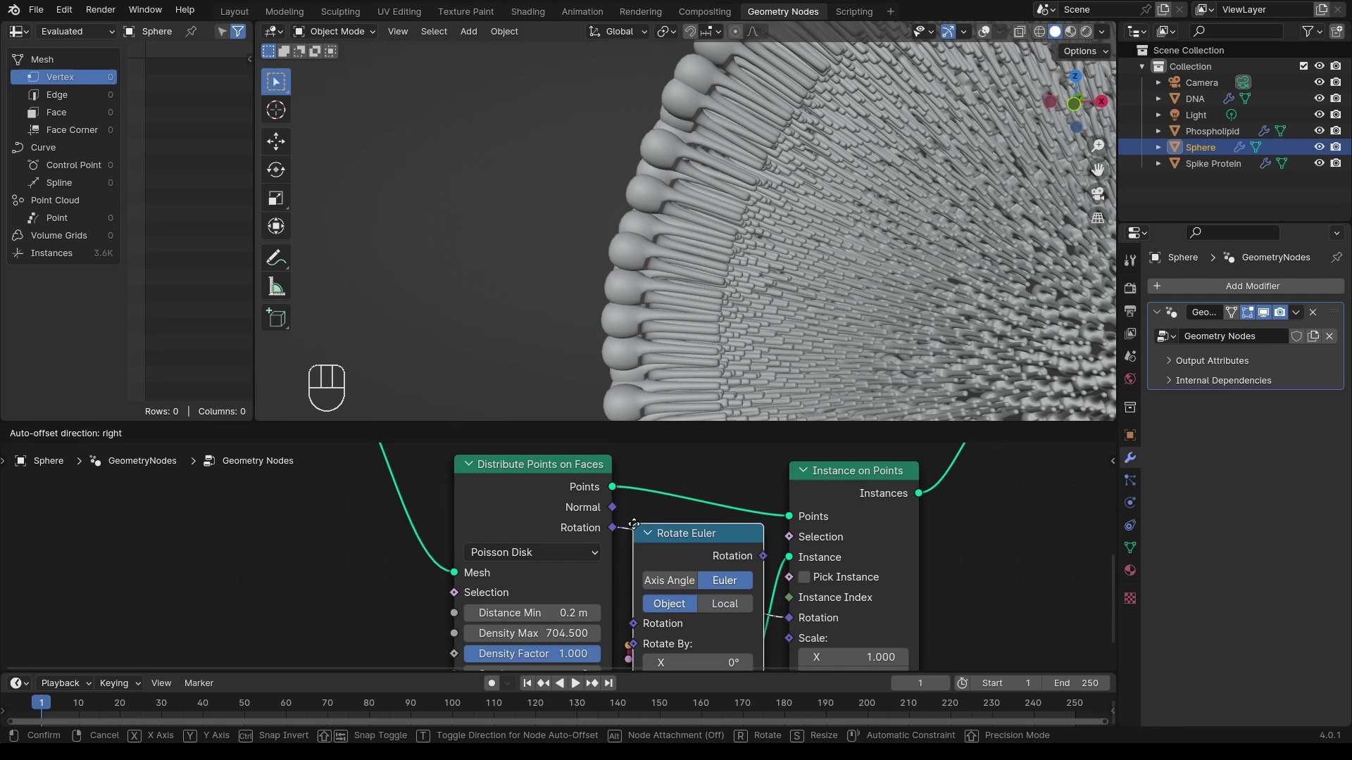
{"action": "left_click", "coordinate": [711, 546]}
{"action": "middle_click_drag", "start_coordinate": [711, 546], "coordinate": [757, 572]}
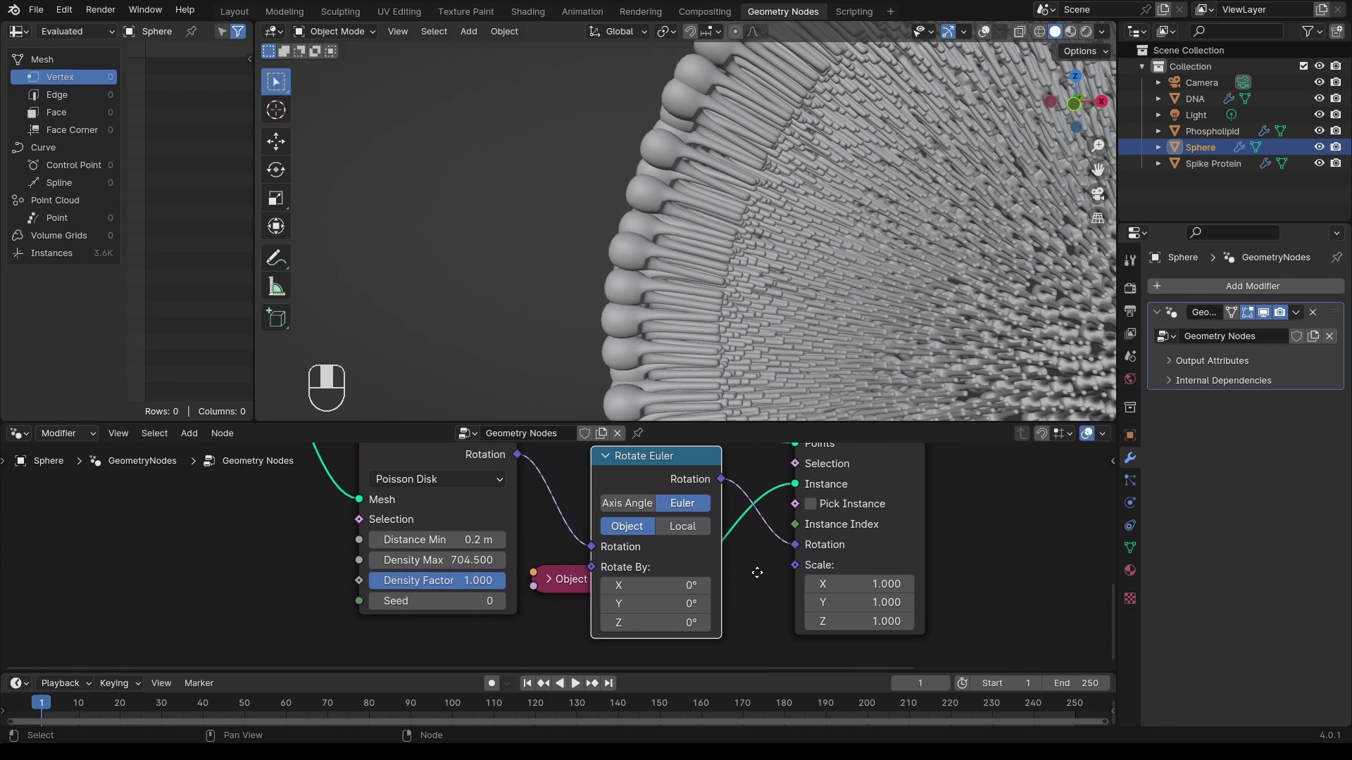
Set the Rotate Euler Y rotation to 180° to flip the second lipid layer
{"action": "mouse_move", "coordinate": [641, 598]}
{"action": "left_mouse_down"}
{"action": "mouse_move", "coordinate": [627, 600]}
{"action": "mouse_move", "coordinate": [637, 602]}
{"action": "left_mouse_up"}
{"action": "left_click", "coordinate": [638, 602]}
{"action": "type", "text": "180"}
{"action": "key", "text": "Return"}
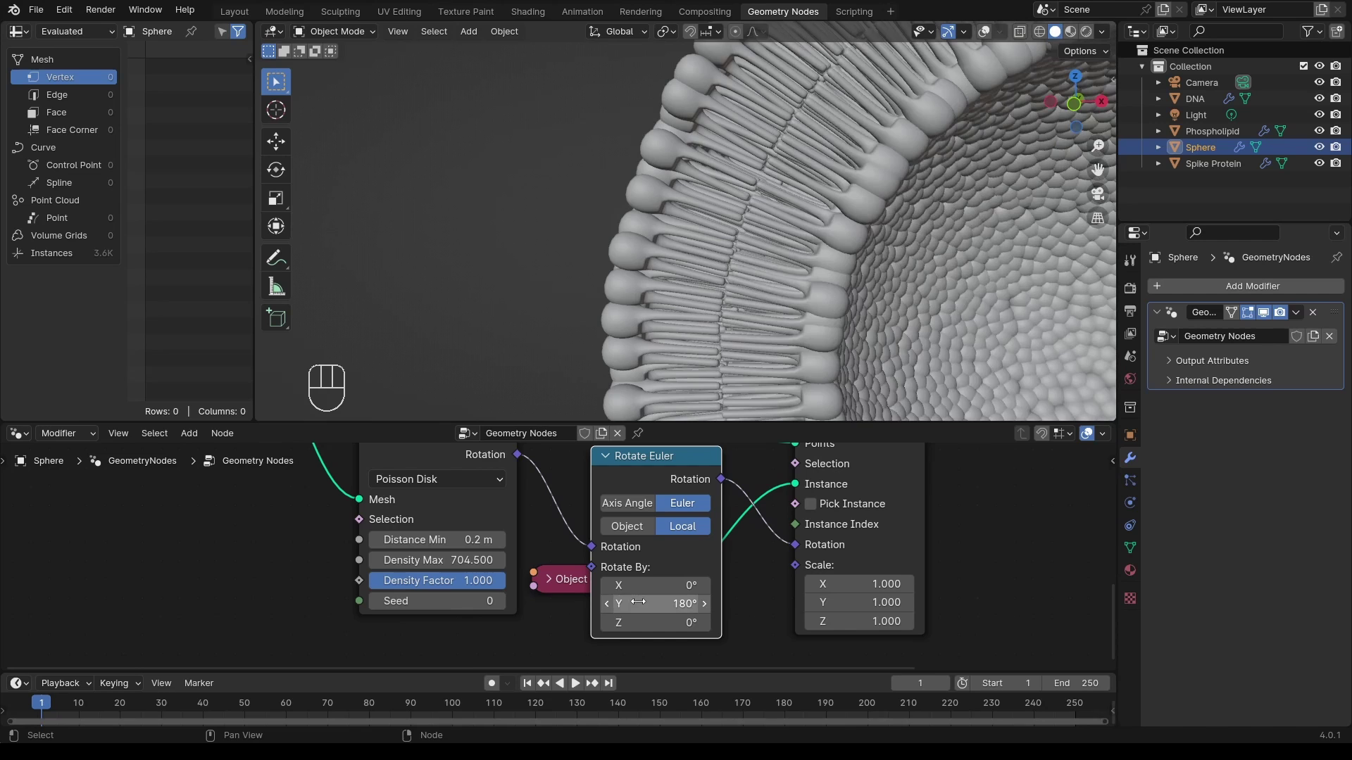
{"action": "scroll", "coordinate": [887, 265], "scroll_direction": "down", "scroll_amount": 6}
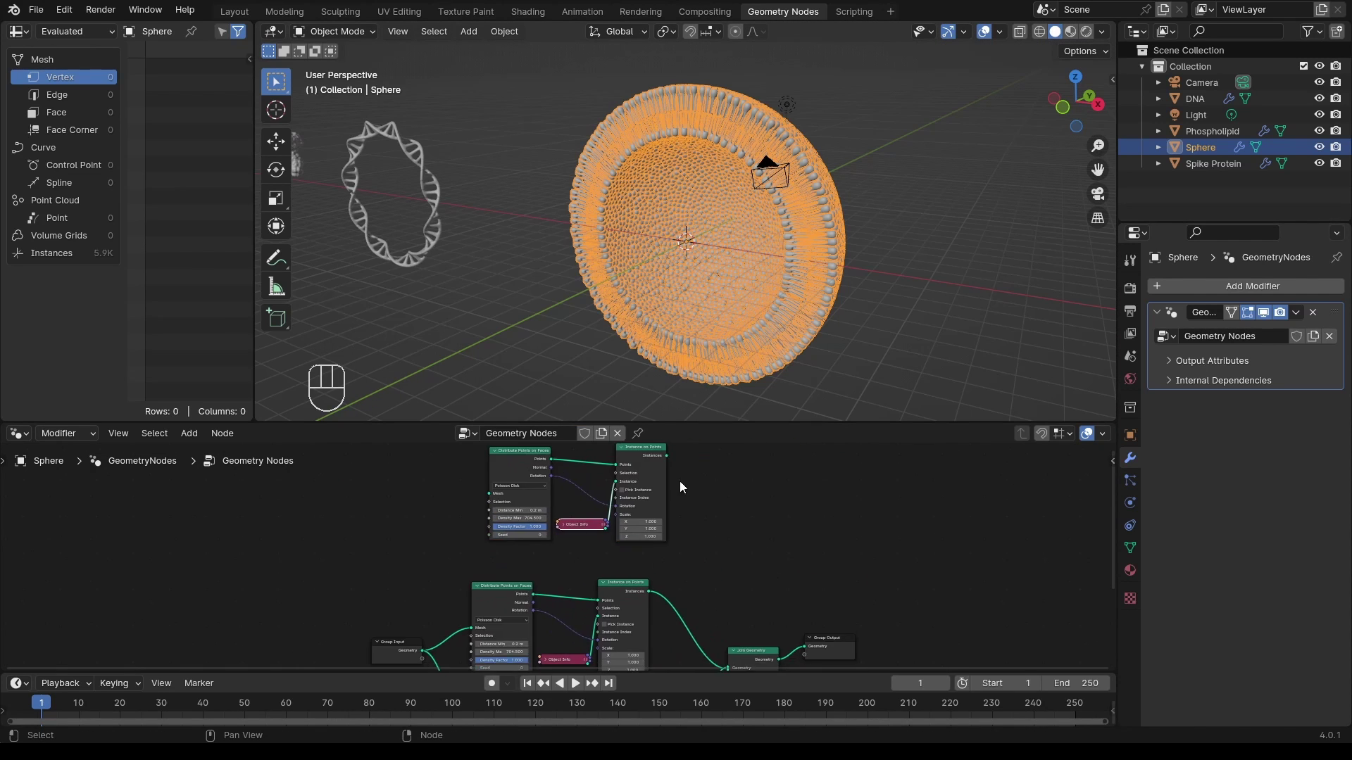
Enlarge the Spike Protein and apply its scale with Ctrl+A
{"action": "scroll", "coordinate": [804, 629], "scroll_direction": "up", "scroll_amount": 4}
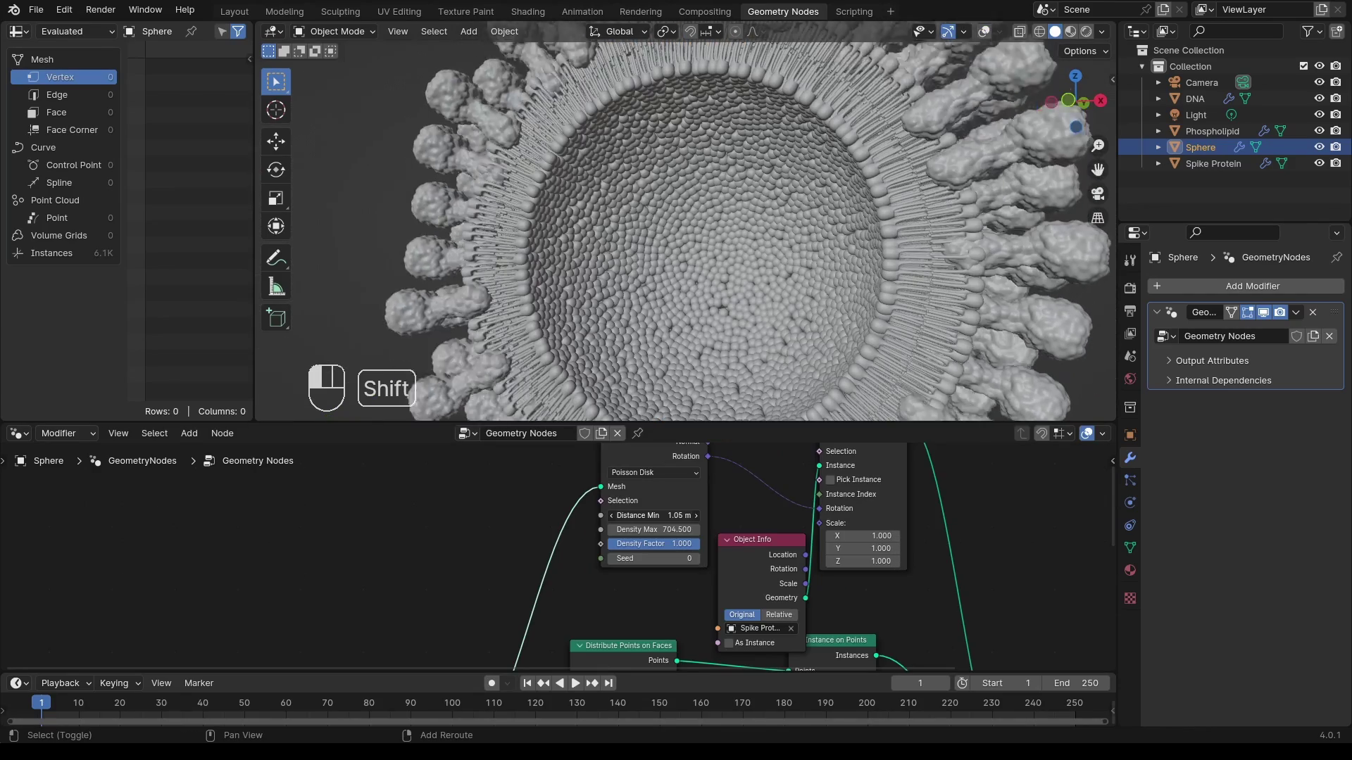
{"action": "middle_click_drag", "start_coordinate": [711, 254], "coordinate": [781, 256], "text": "shift"}
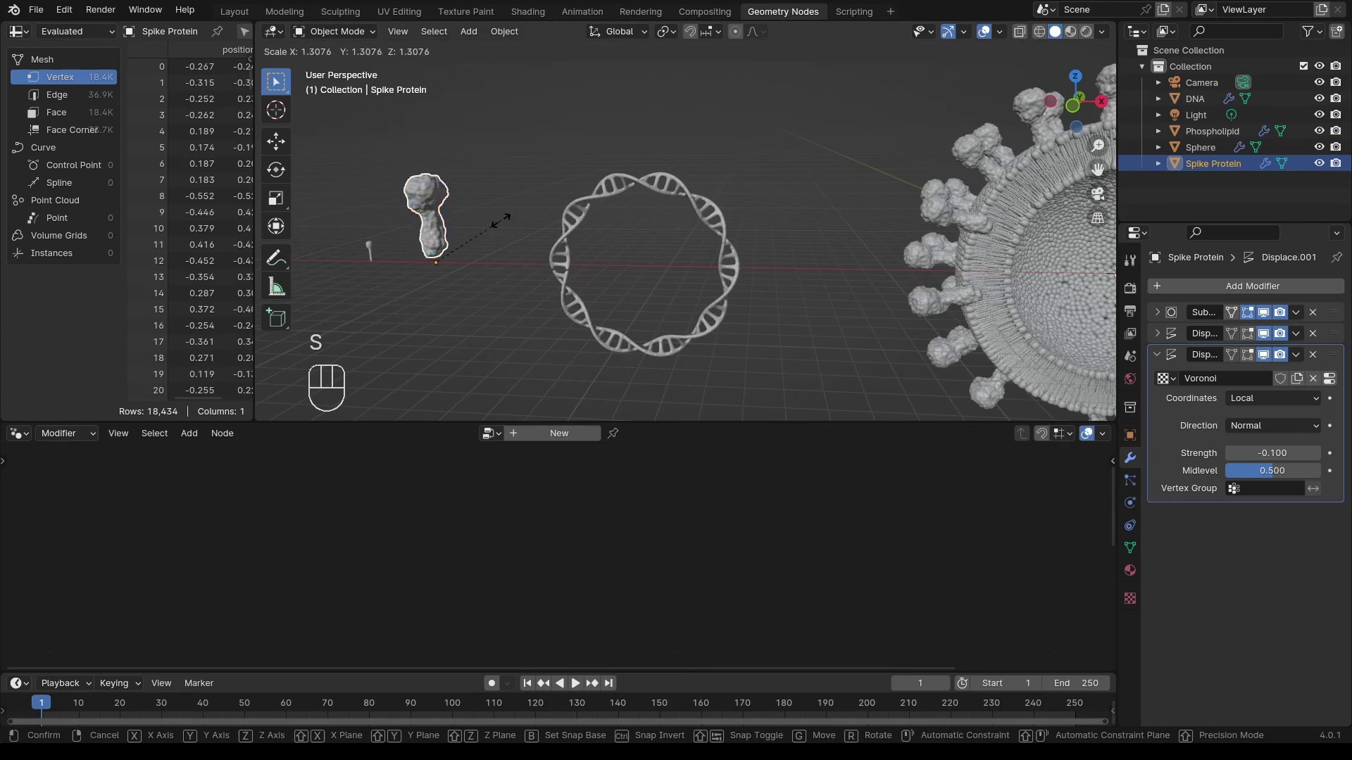
{"action": "left_click", "coordinate": [486, 225]}
{"action": "key", "text": "ctrl+a"}
{"action": "left_click", "coordinate": [454, 246]}
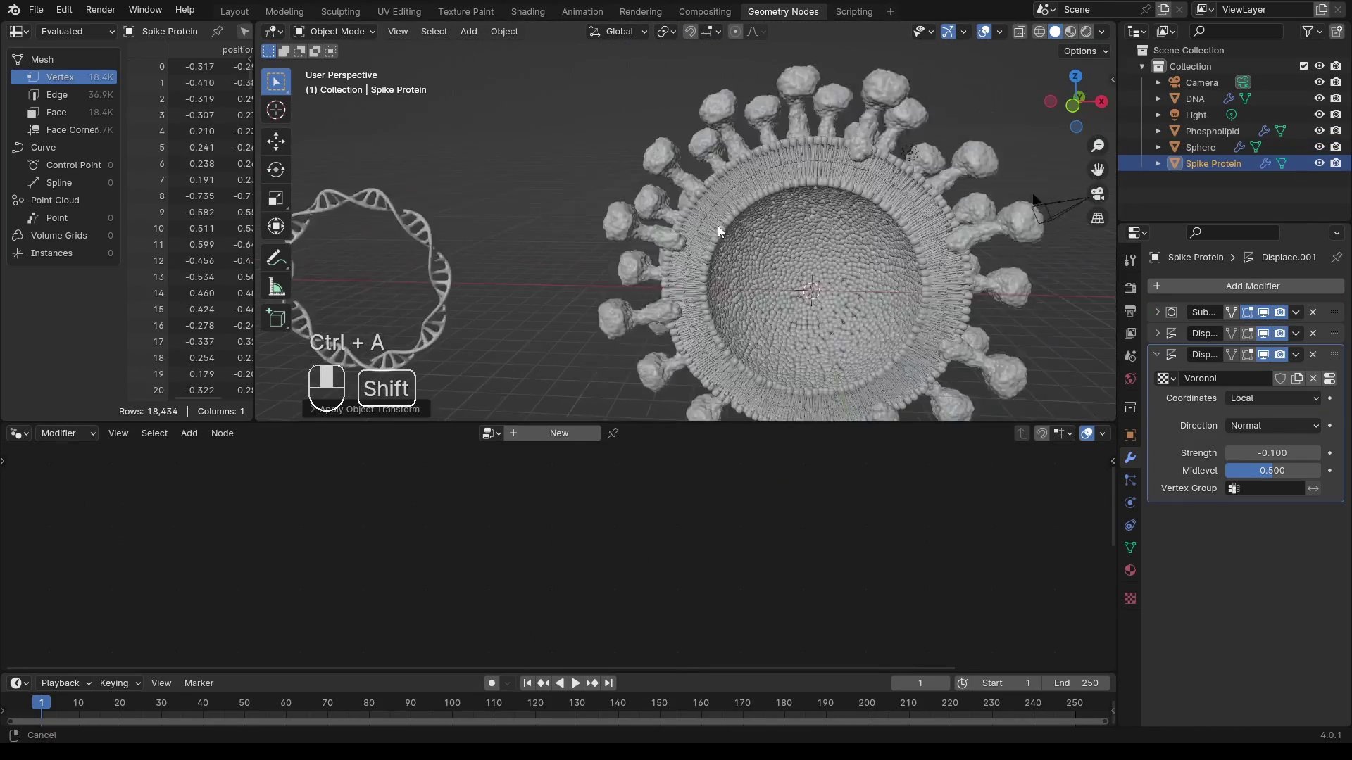
{"action": "left_click", "coordinate": [733, 281]}
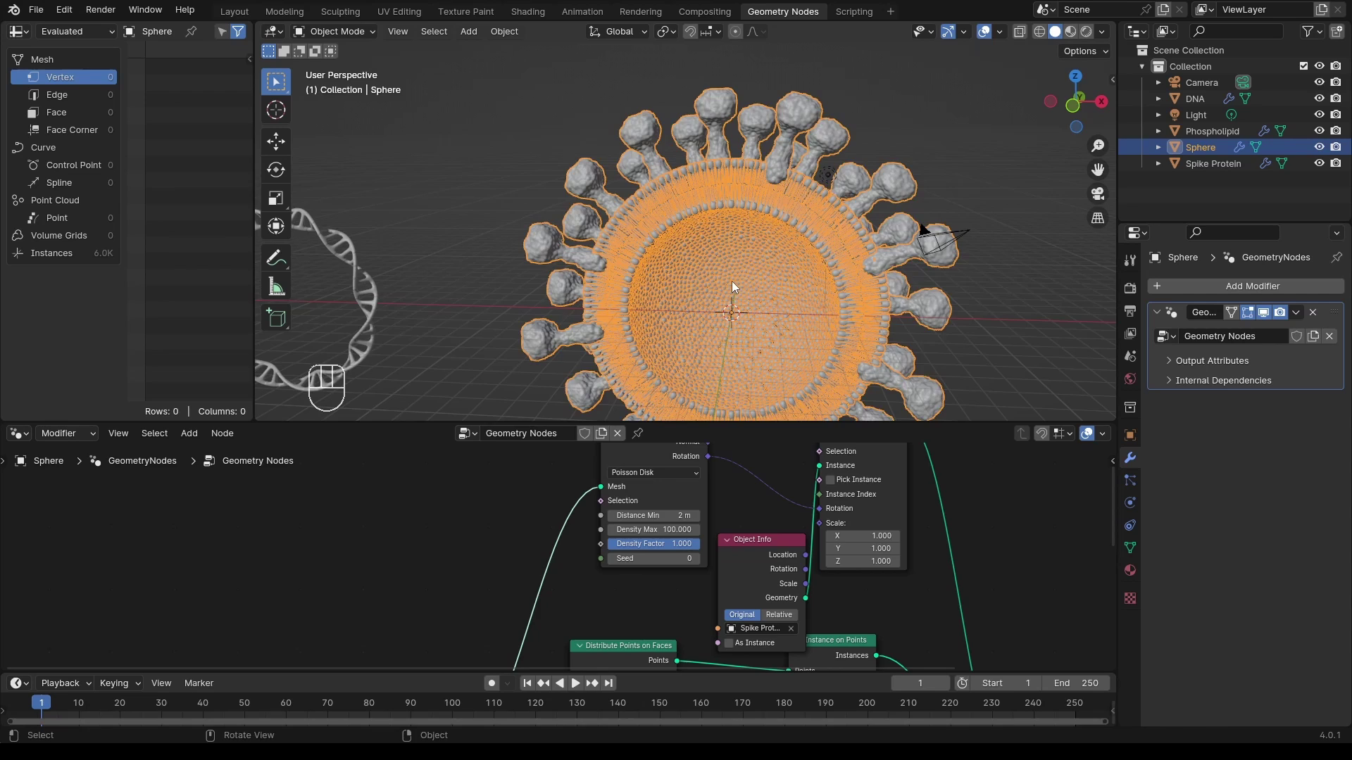
In Edit Mode, select all spike vertices and move them along Z
{"action": "key", "text": "Tab"}
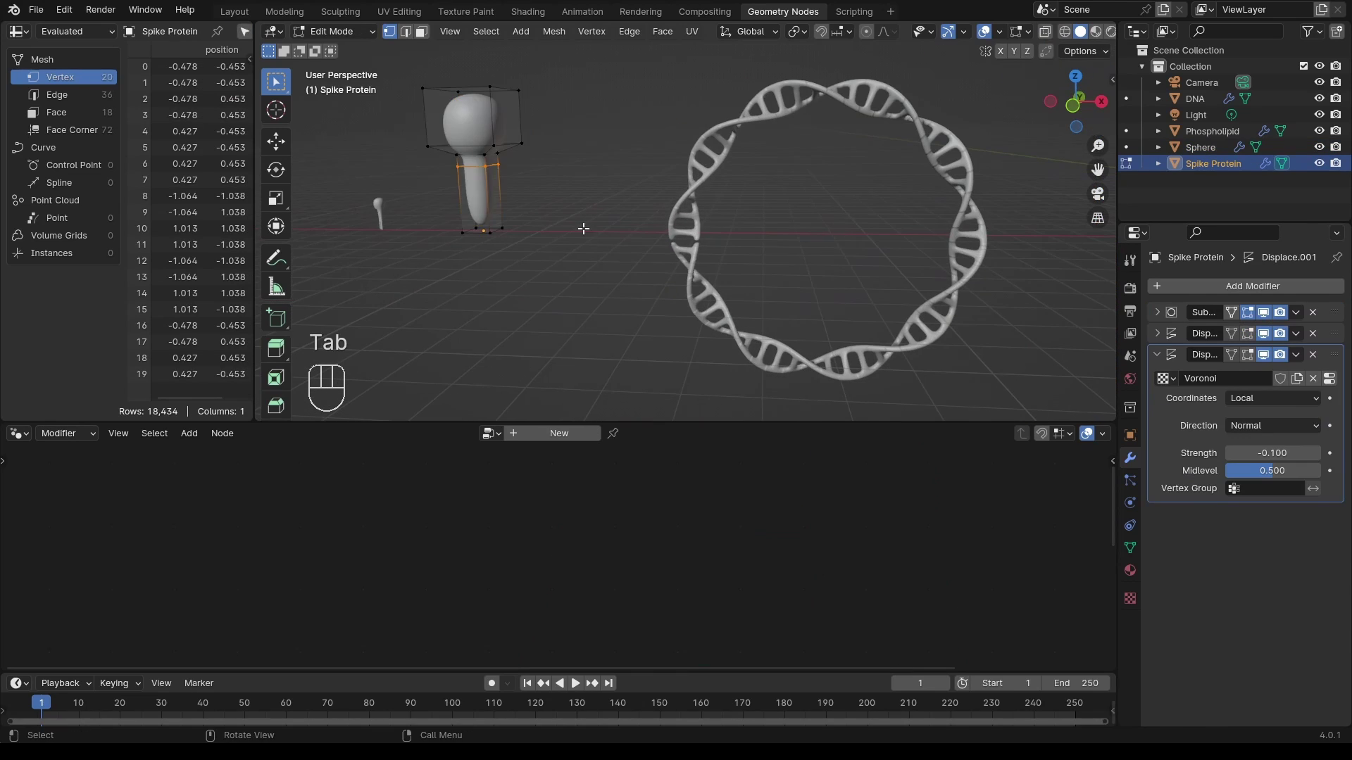
{"action": "key", "text": "a"}
{"action": "key", "text": "g"}
{"action": "key", "text": "z"}
{"action": "key", "text": "g"}
{"action": "key", "text": "z"}
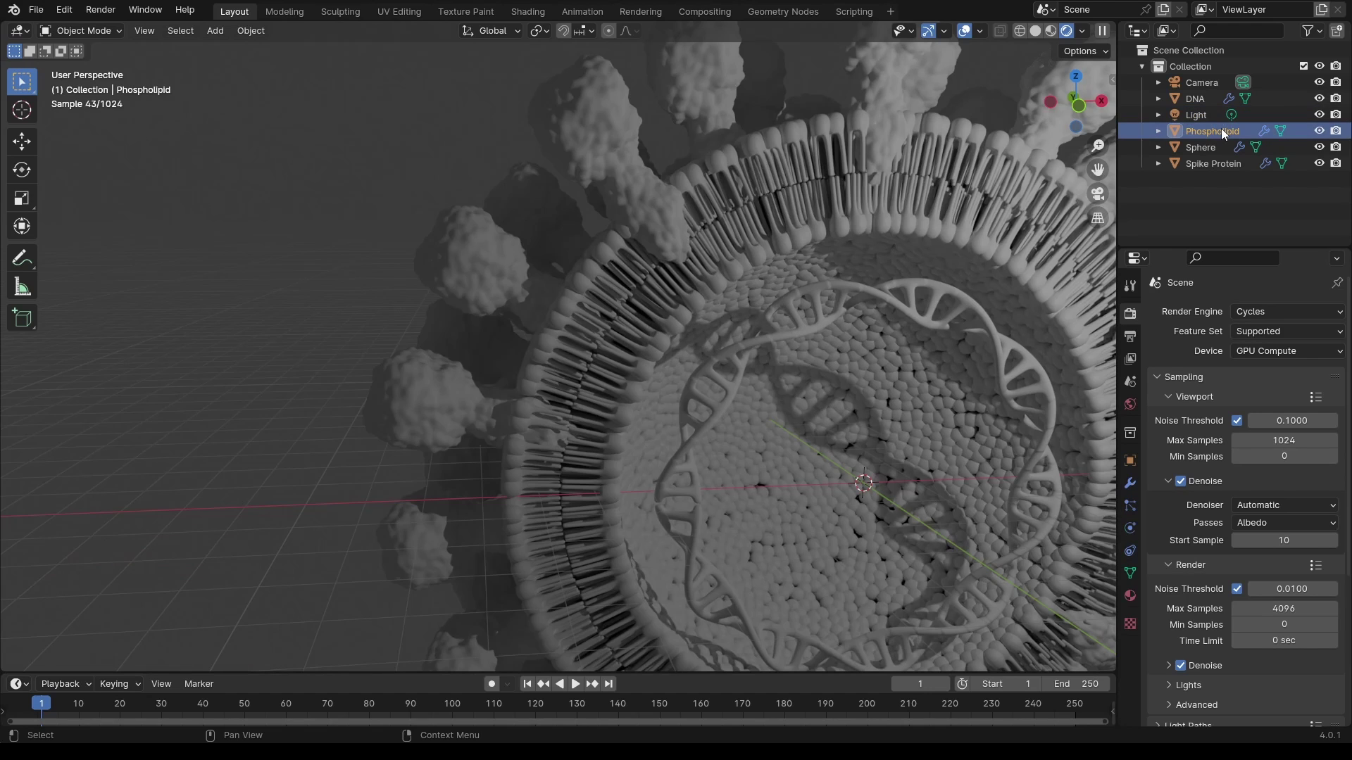
Give Phospholipid a new blue material with subsurface radius 1 on all axes
{"action": "left_click", "coordinate": [1129, 596]}
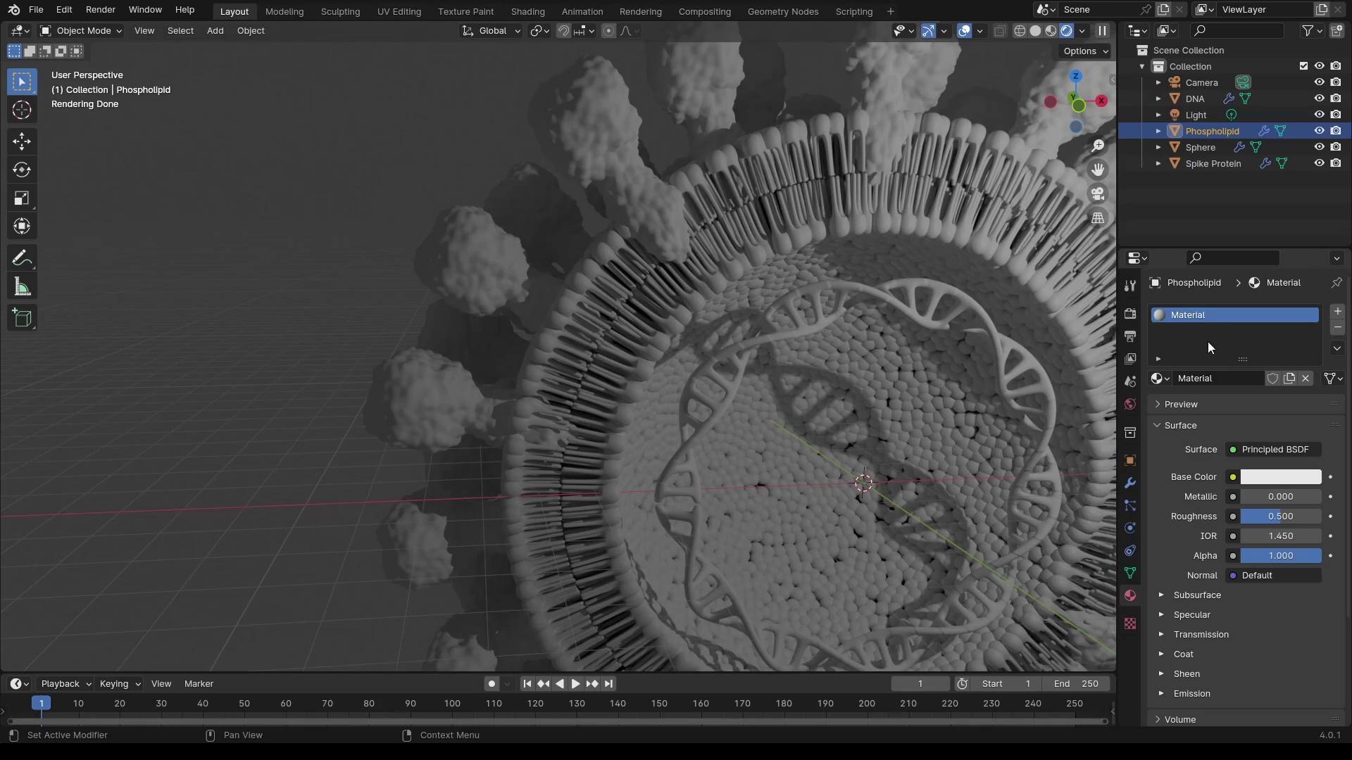
{"action": "left_click", "coordinate": [1305, 378]}
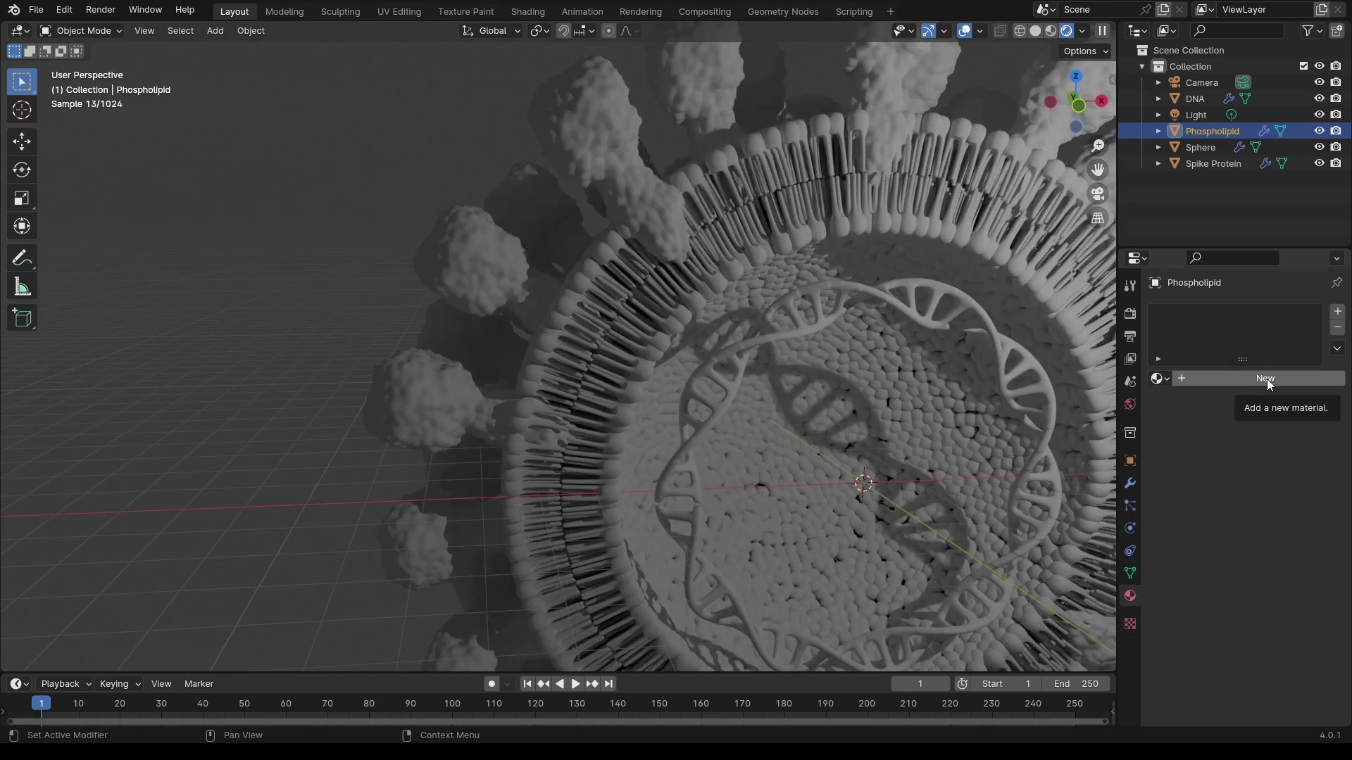
{"action": "left_click", "coordinate": [1267, 379]}
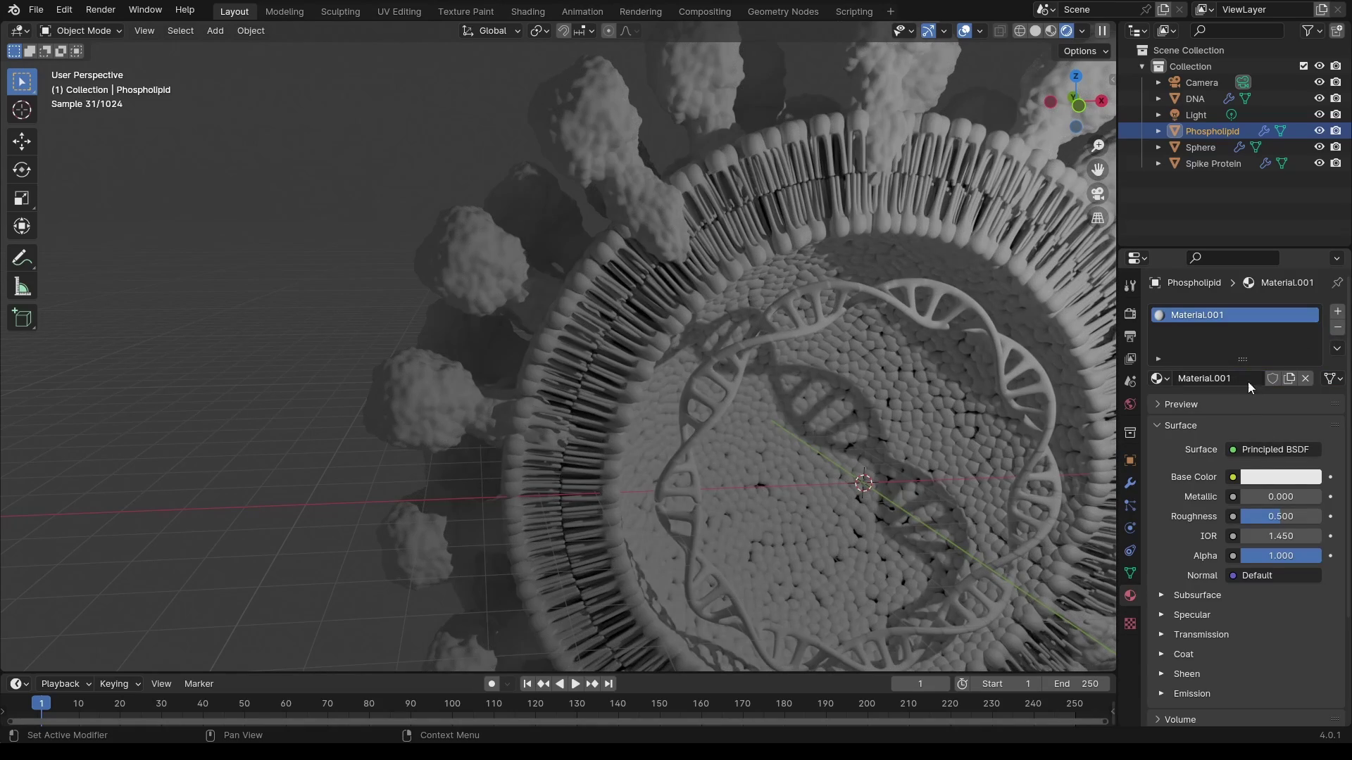
{"action": "left_click", "coordinate": [1276, 477]}
{"action": "left_click_drag", "start_coordinate": [1245, 249], "coordinate": [1311, 226]}
{"action": "left_click", "coordinate": [1278, 477]}
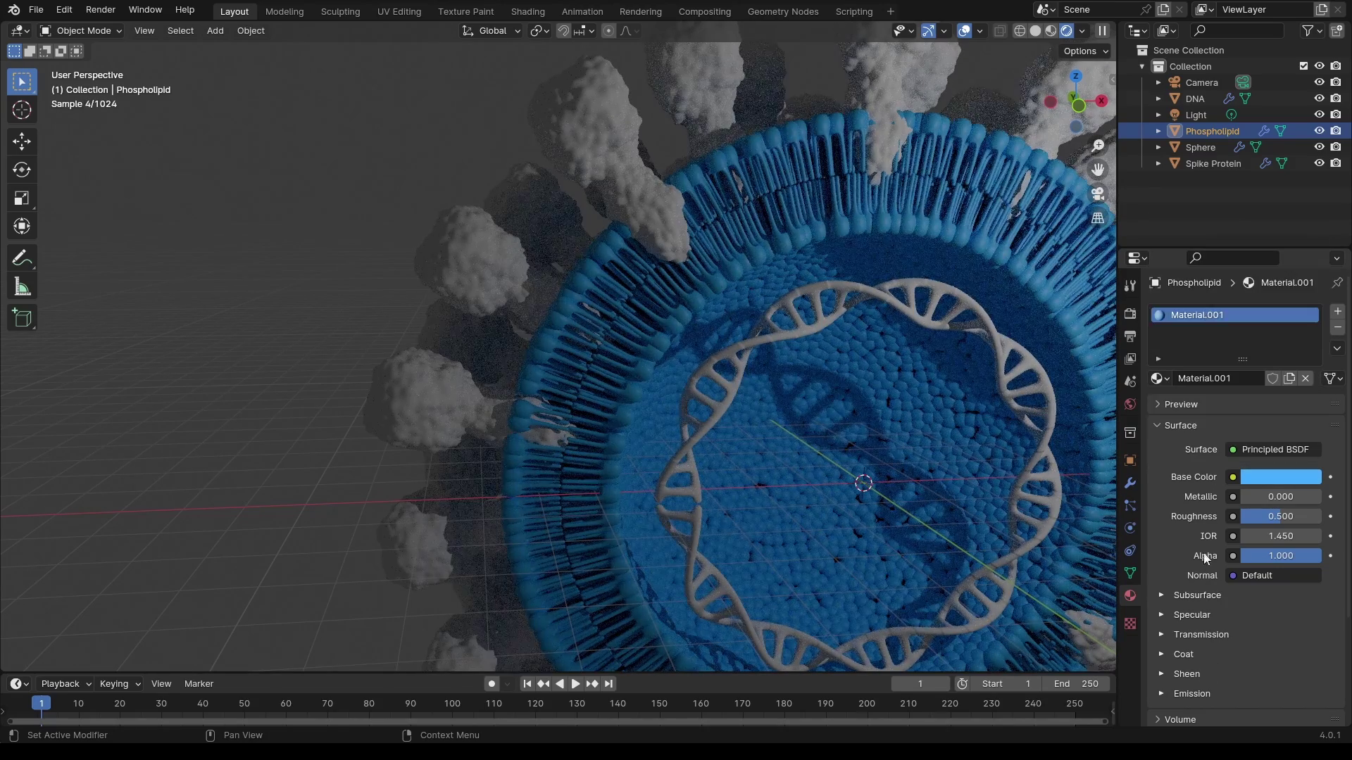
{"action": "left_click", "coordinate": [1197, 595]}
{"action": "scroll", "coordinate": [1197, 564], "scroll_direction": "down", "scroll_amount": 2}
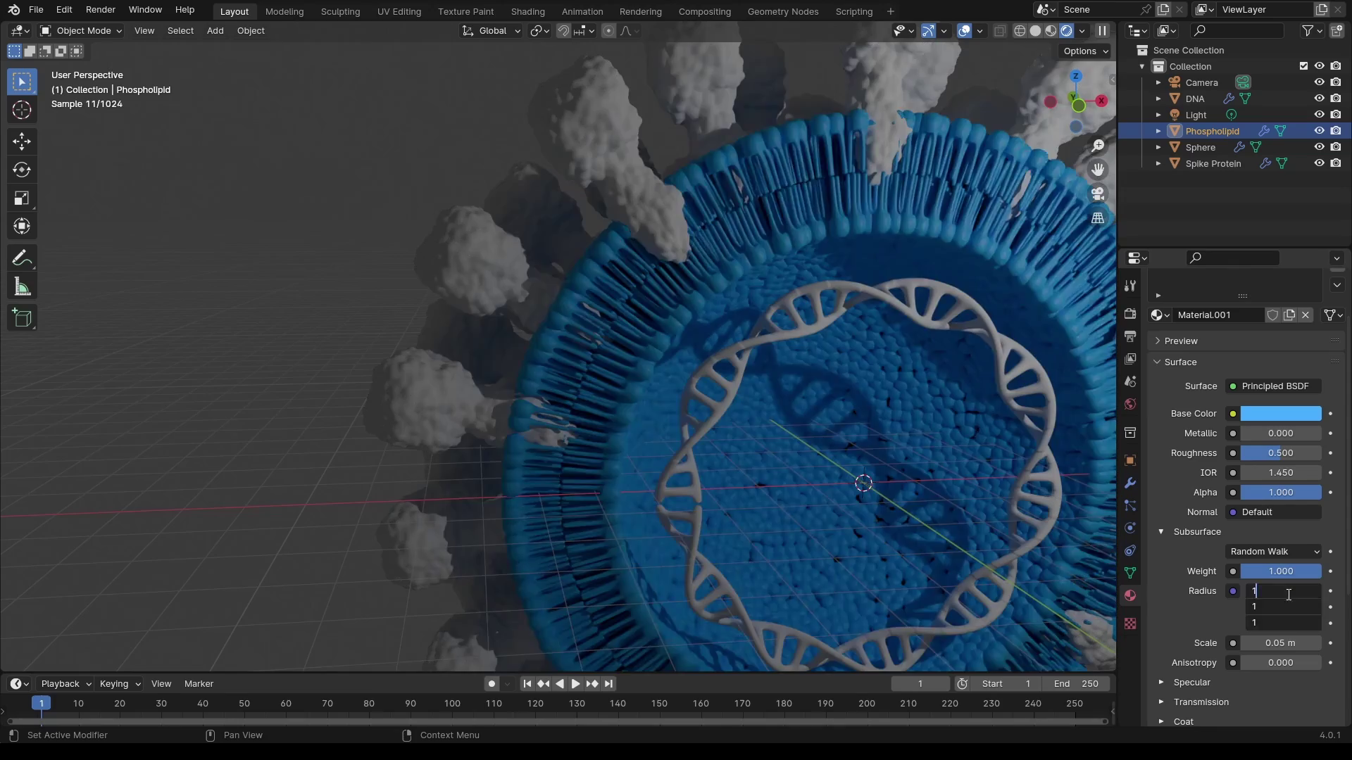
{"action": "key", "text": "Return"}
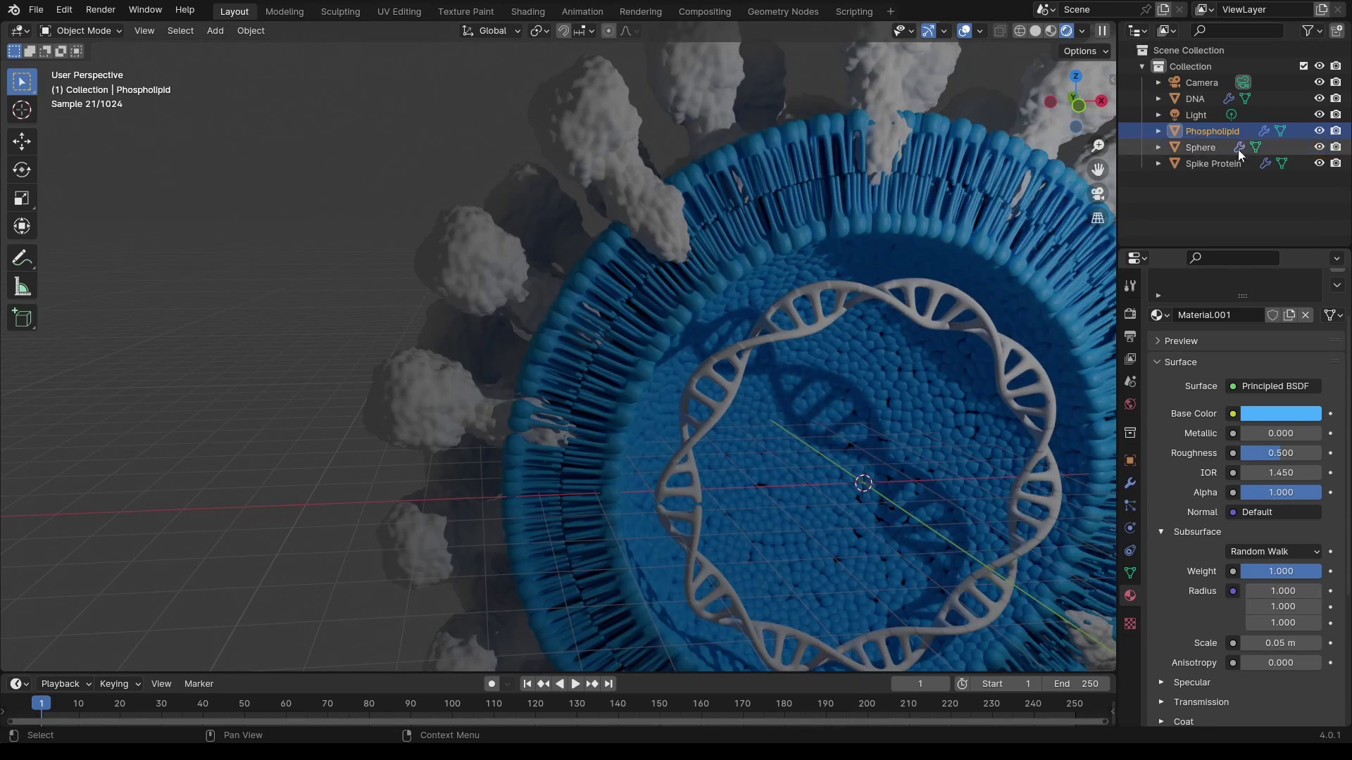
Create a new blue material for the Spike Protein
{"action": "left_click", "coordinate": [1214, 163]}
{"action": "left_click", "coordinate": [1211, 378]}
{"action": "left_click", "coordinate": [1281, 446]}
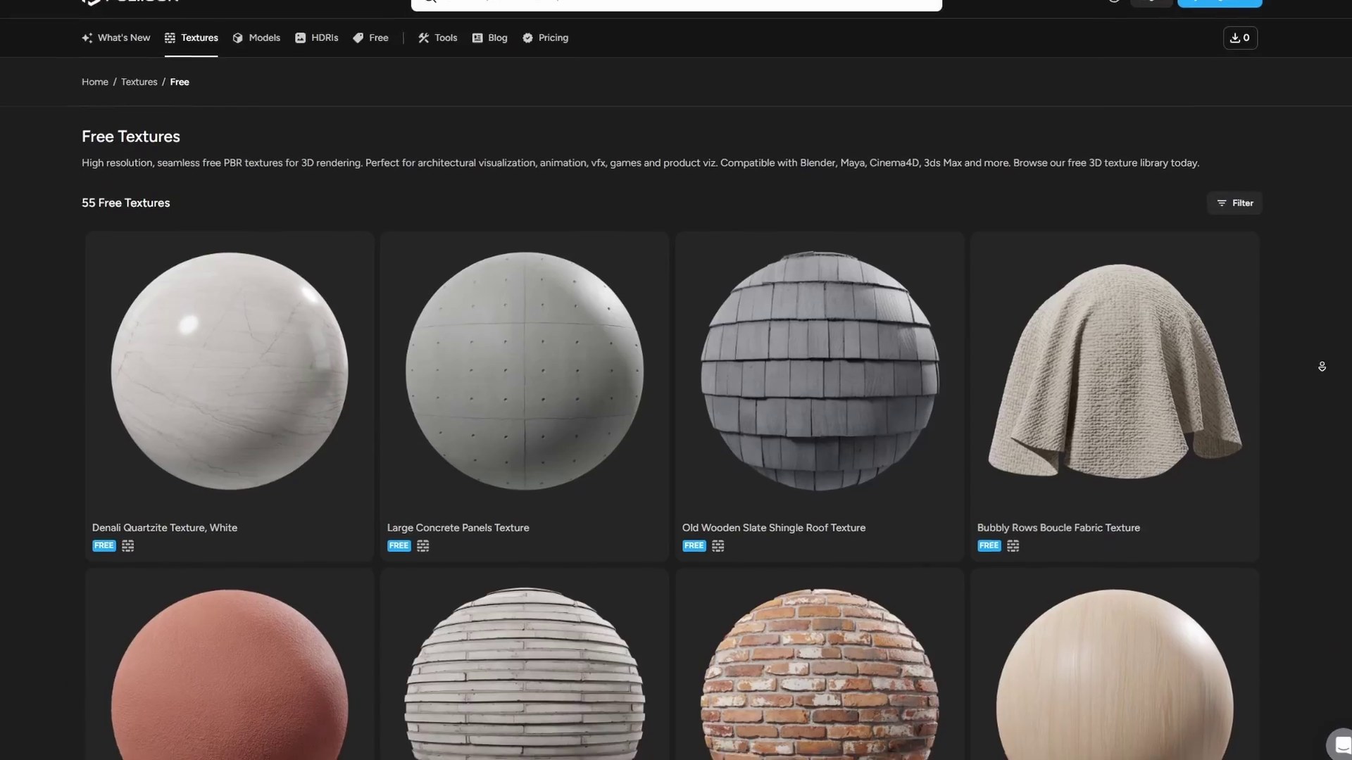
{"action": "scroll", "coordinate": [1296, 405], "scroll_direction": "down", "scroll_amount": 15}
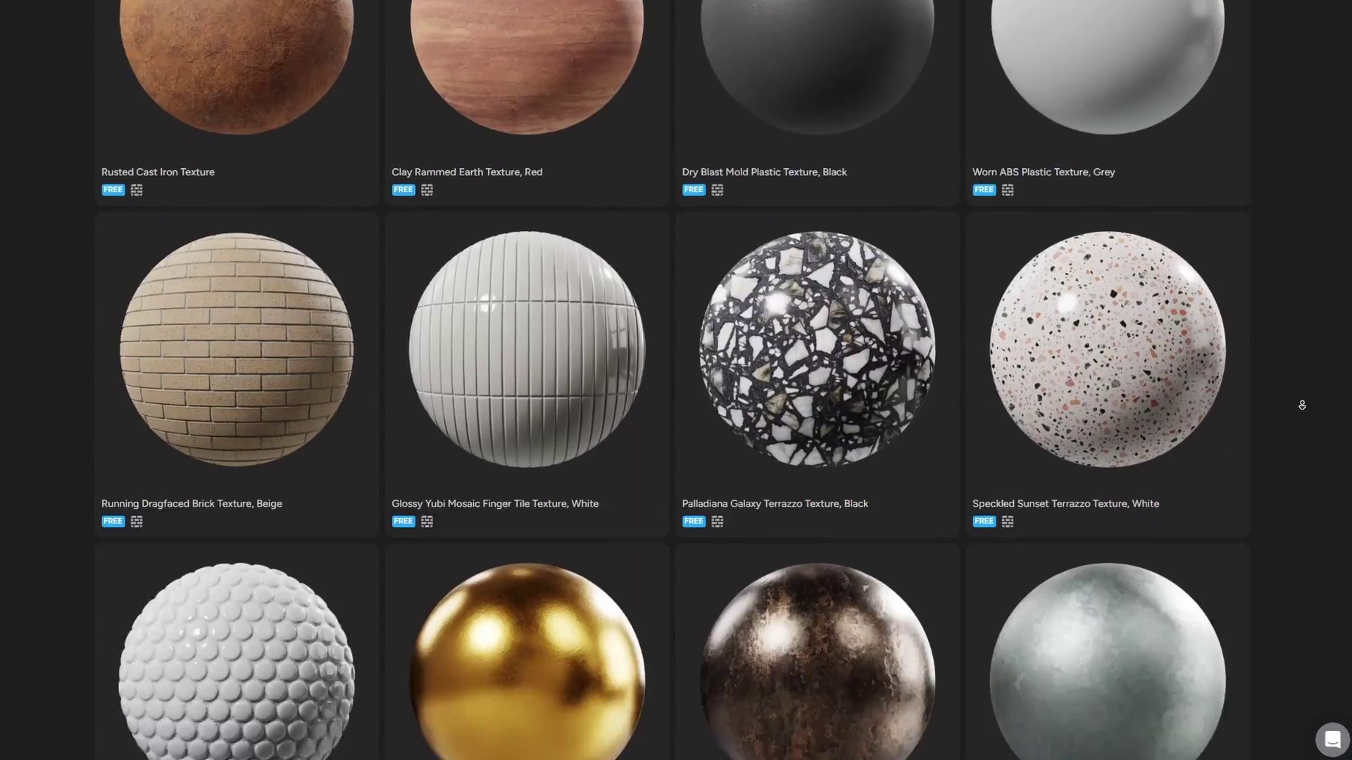
{"action": "scroll", "coordinate": [1297, 405], "scroll_direction": "down", "scroll_amount": 10}
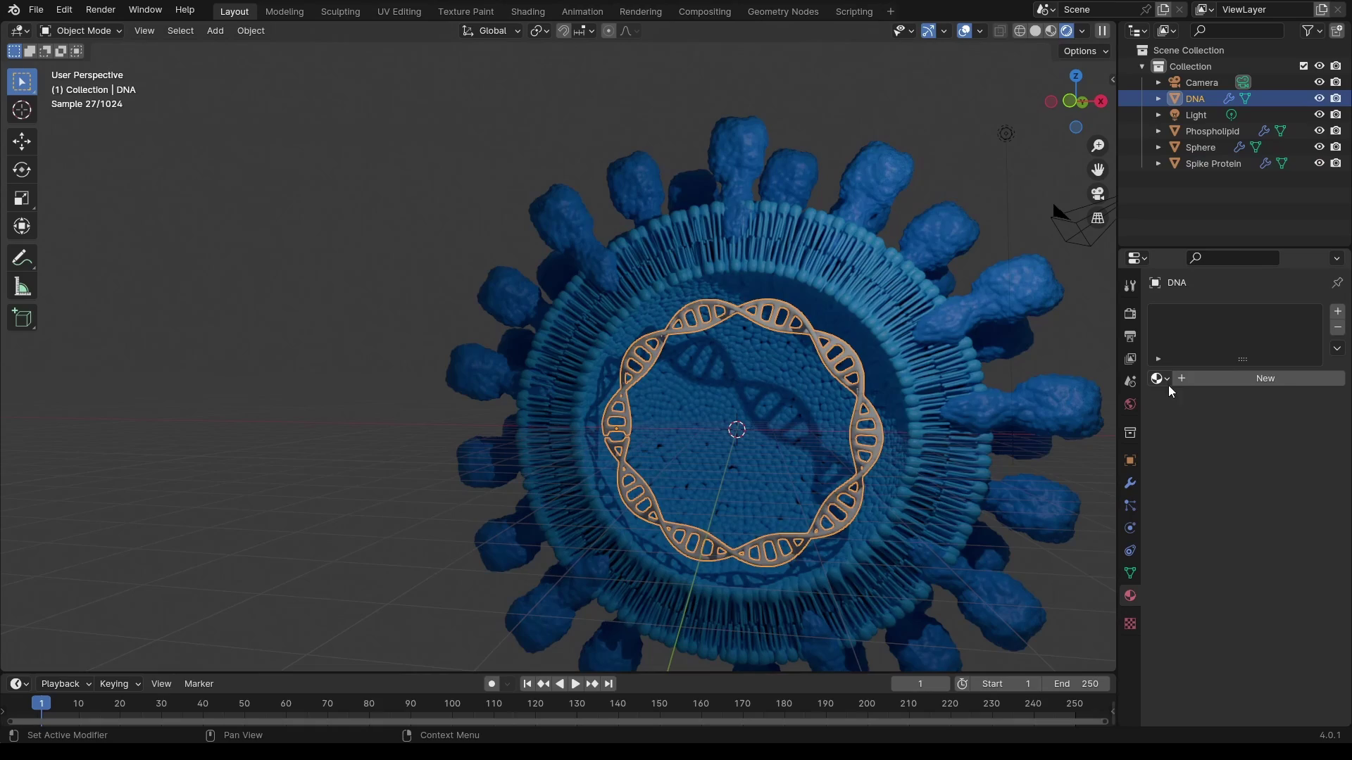
Create a material named DNA with a light blue base colour at Value 1.0
{"action": "left_click", "coordinate": [1229, 384]}
{"action": "left_click", "coordinate": [1228, 378]}
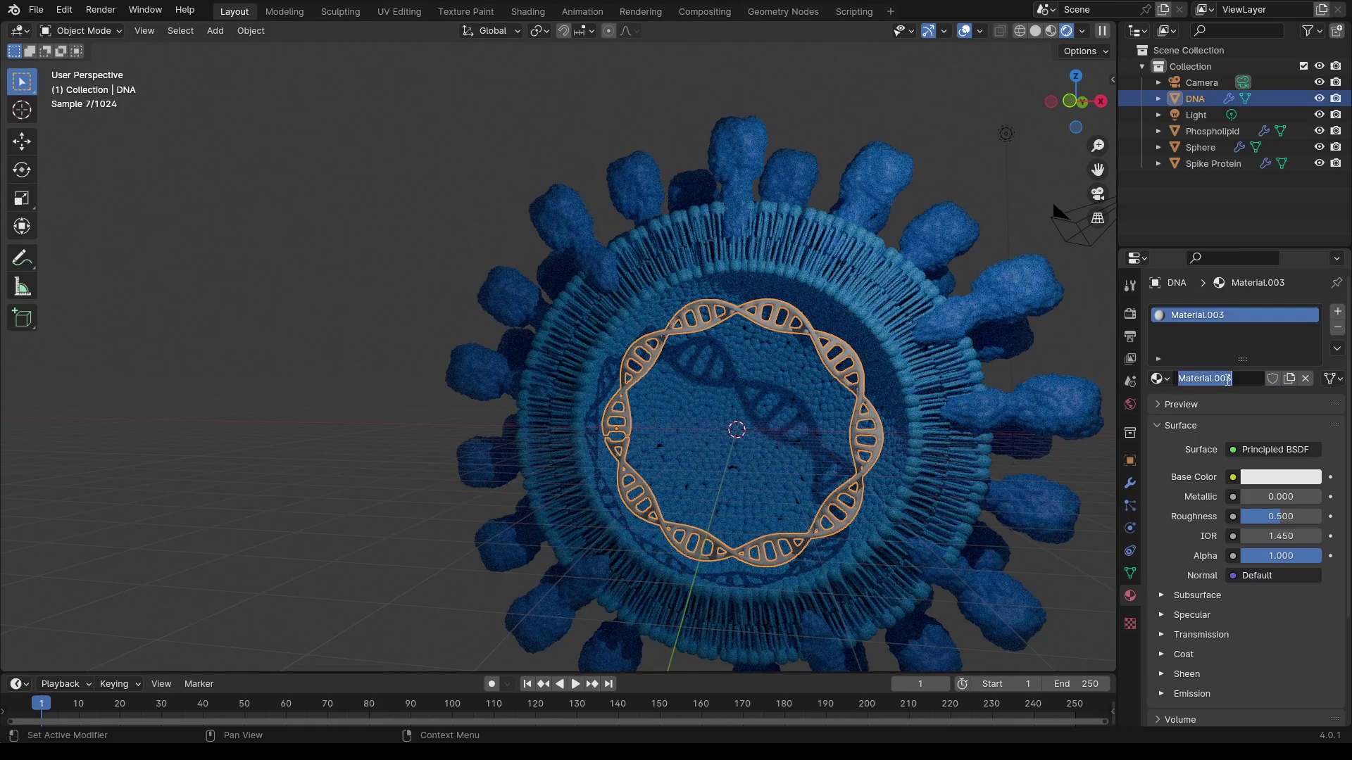
{"action": "key", "text": "Return"}
{"action": "left_click", "coordinate": [1280, 477]}
{"action": "left_click", "coordinate": [1264, 250]}
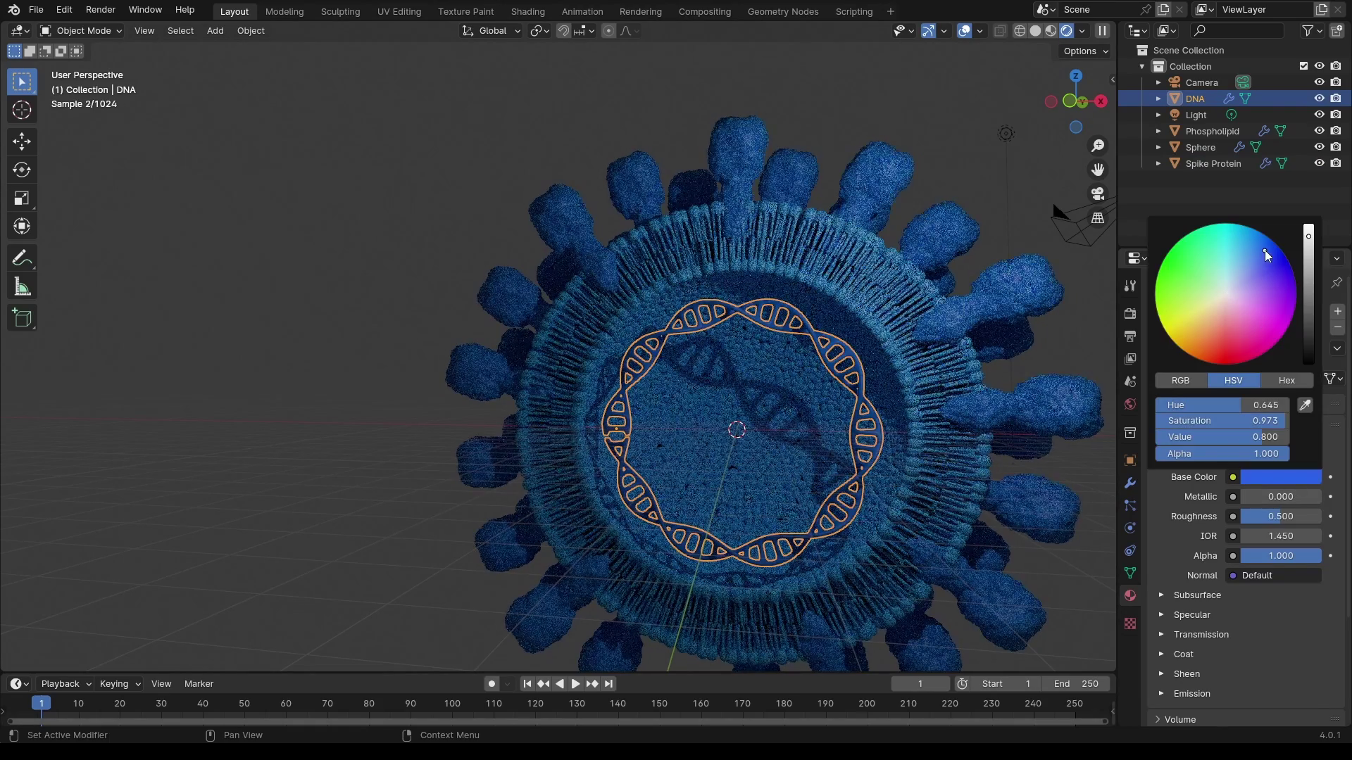
{"action": "left_click", "coordinate": [1246, 249]}
{"action": "left_click", "coordinate": [1308, 227]}
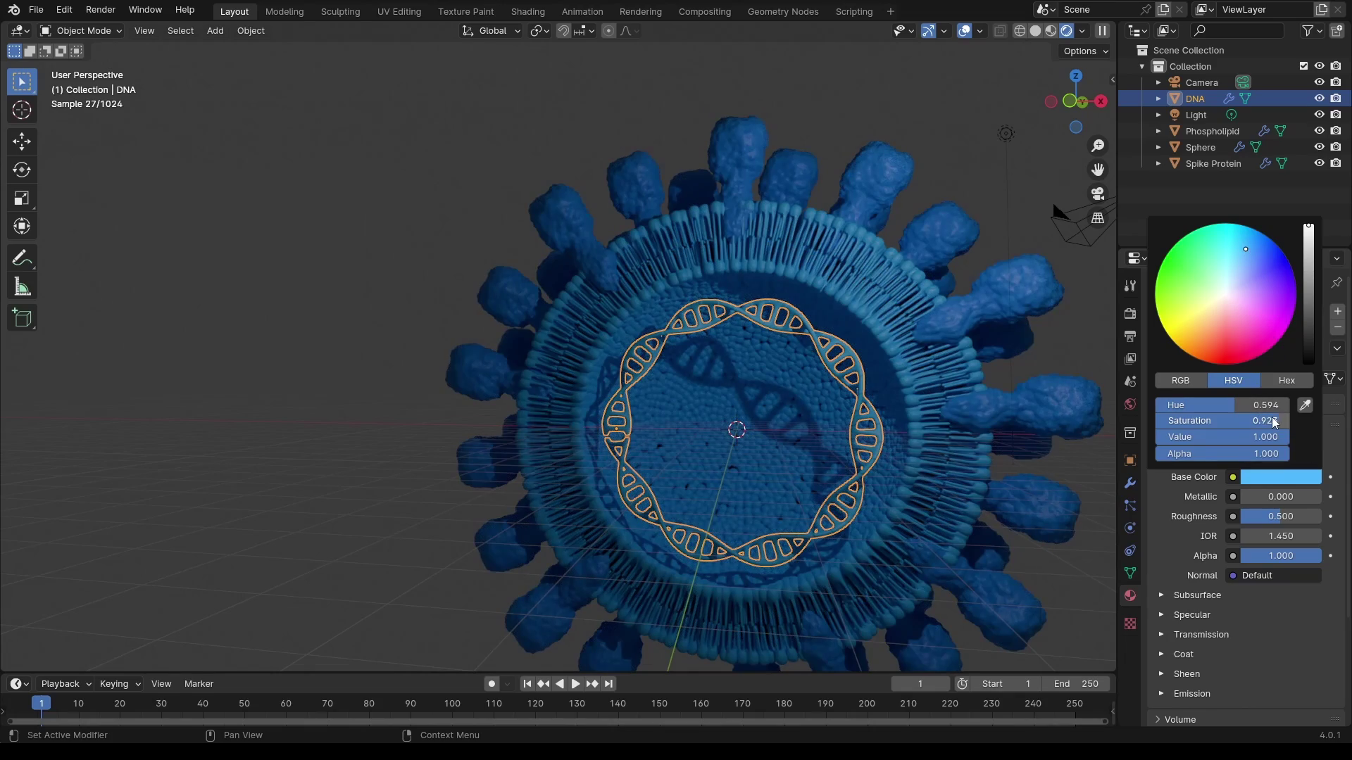
{"action": "middle_click_drag", "start_coordinate": [943, 233], "coordinate": [890, 226]}
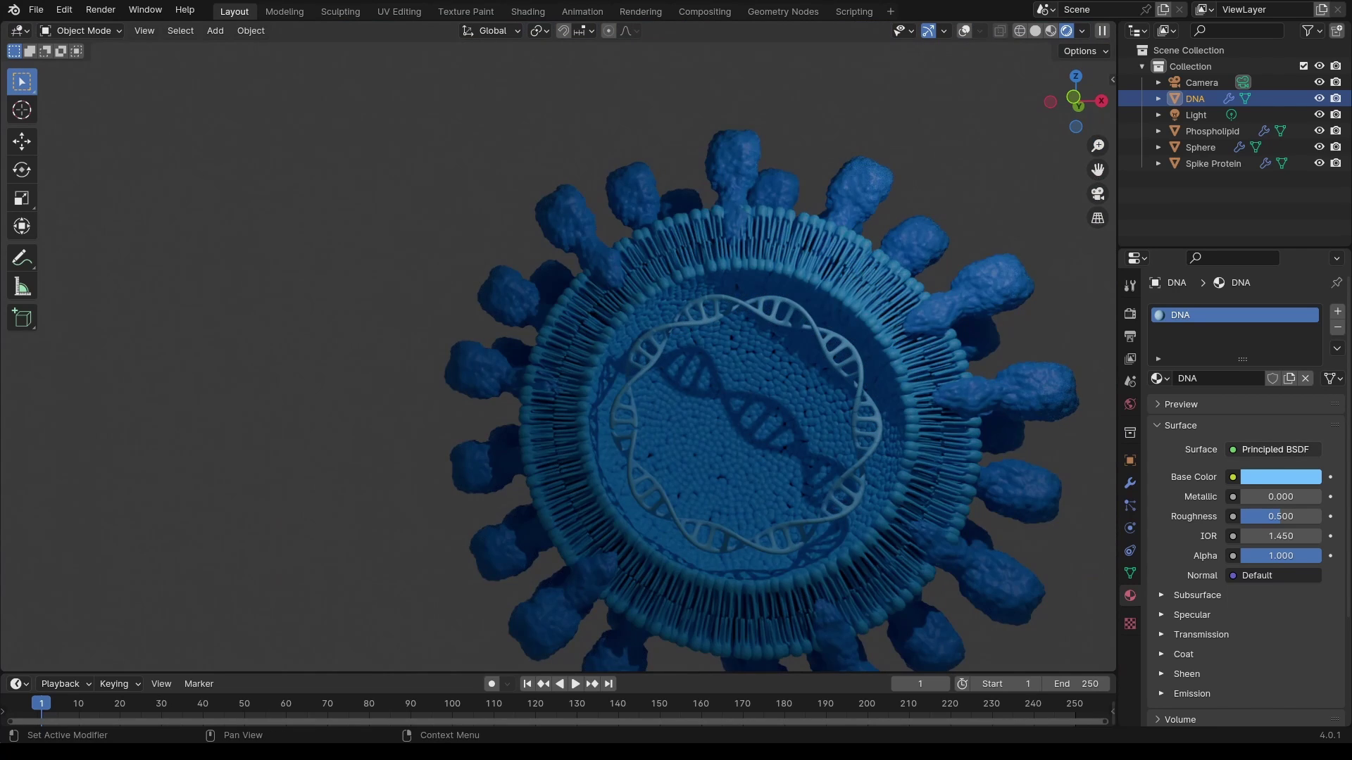
Hide Spike Protein from viewport and render, and hide Phospholipid in the viewport
{"action": "scroll", "coordinate": [924, 327], "scroll_direction": "down", "scroll_amount": 5}
{"action": "middle_click_drag", "start_coordinate": [924, 327], "coordinate": [791, 355]}
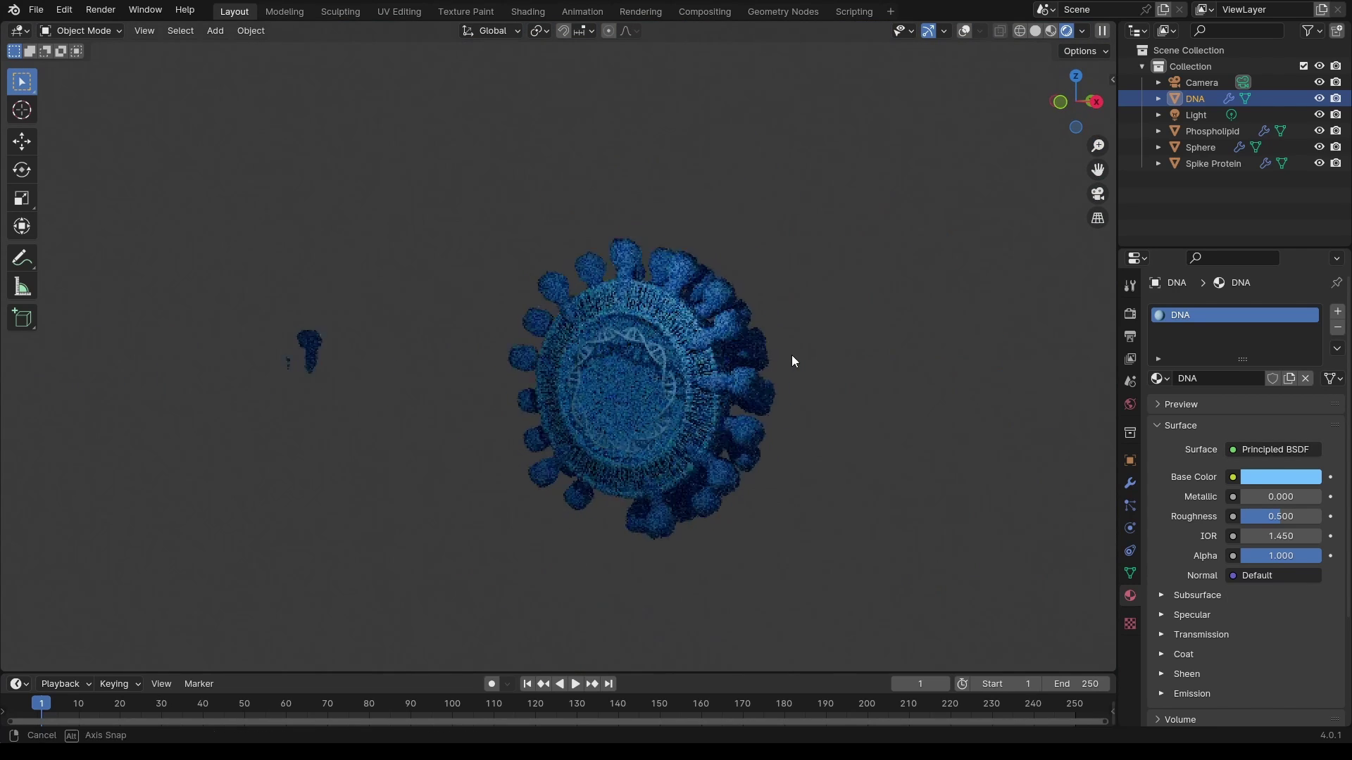
{"action": "left_click", "coordinate": [1318, 163]}
{"action": "left_click", "coordinate": [1335, 163]}
{"action": "left_click", "coordinate": [1318, 130]}
{"action": "middle_click_drag", "start_coordinate": [569, 401], "coordinate": [858, 386]}
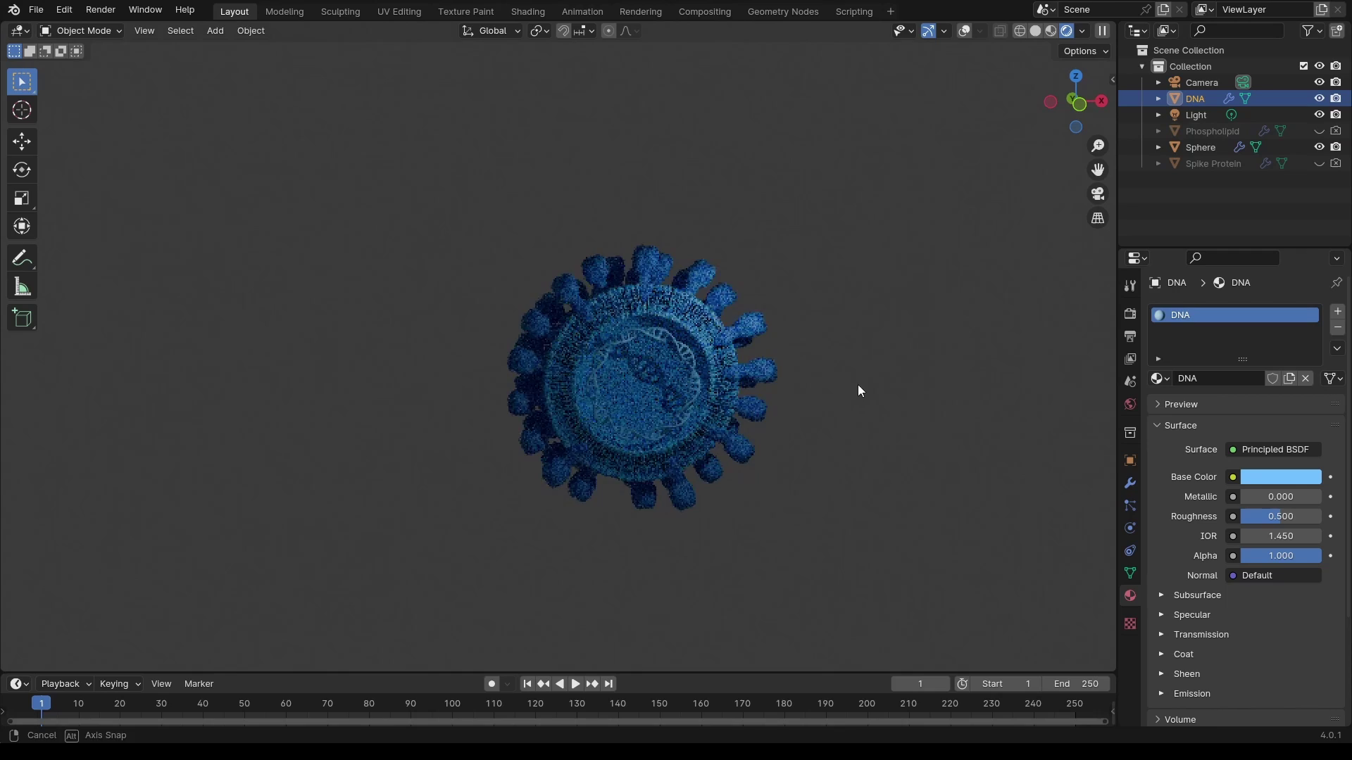
{"action": "scroll", "coordinate": [774, 317], "scroll_direction": "up", "scroll_amount": 3}
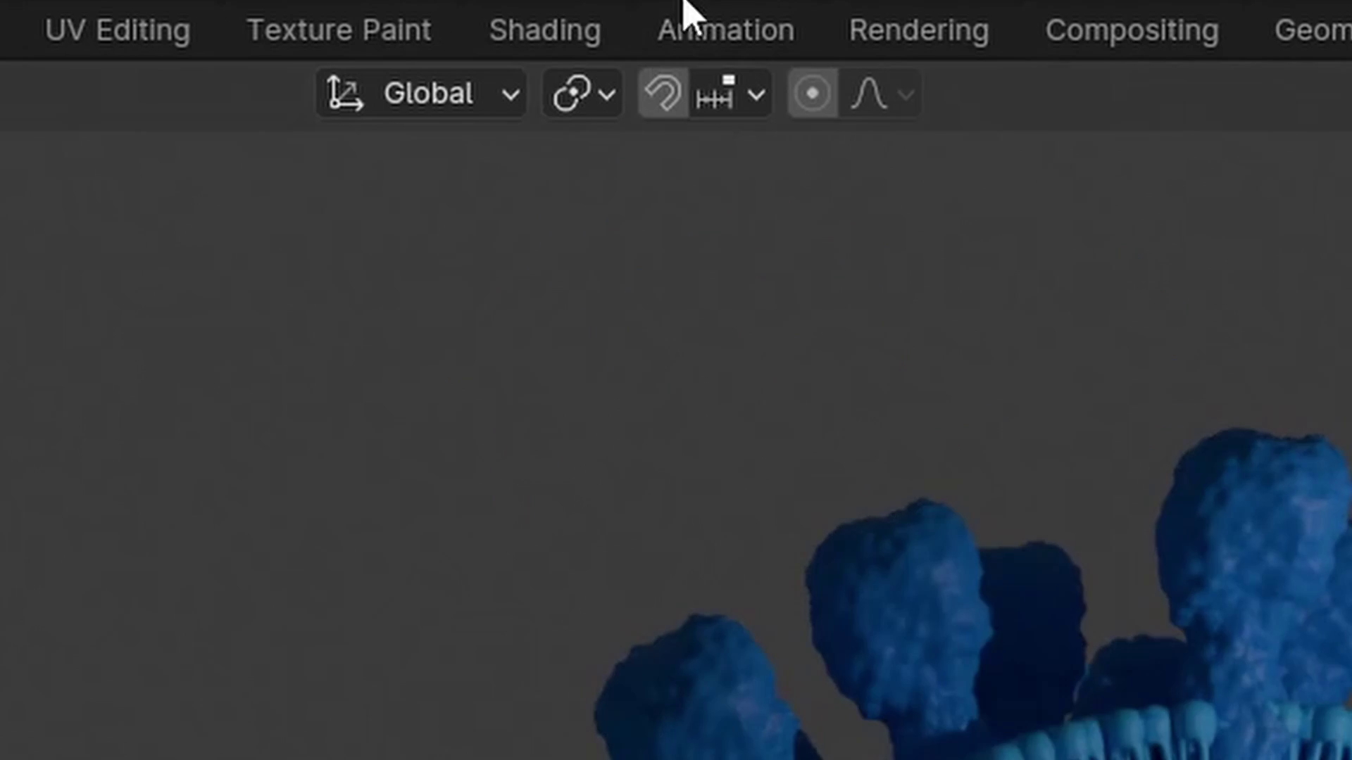
In the World shader, feed an Environment Texture into Background Color and browse for the HDRI
{"action": "left_click", "coordinate": [534, 17]}
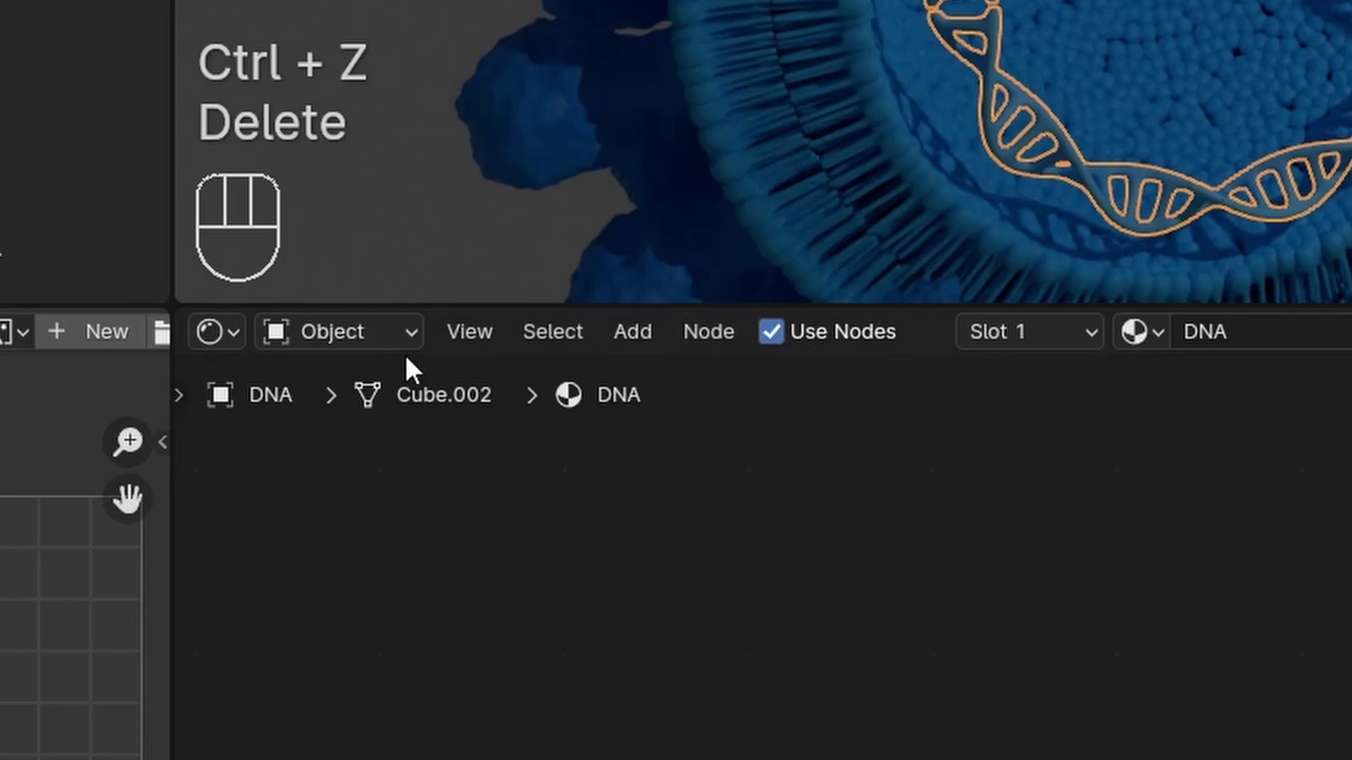
{"action": "left_click", "coordinate": [394, 335]}
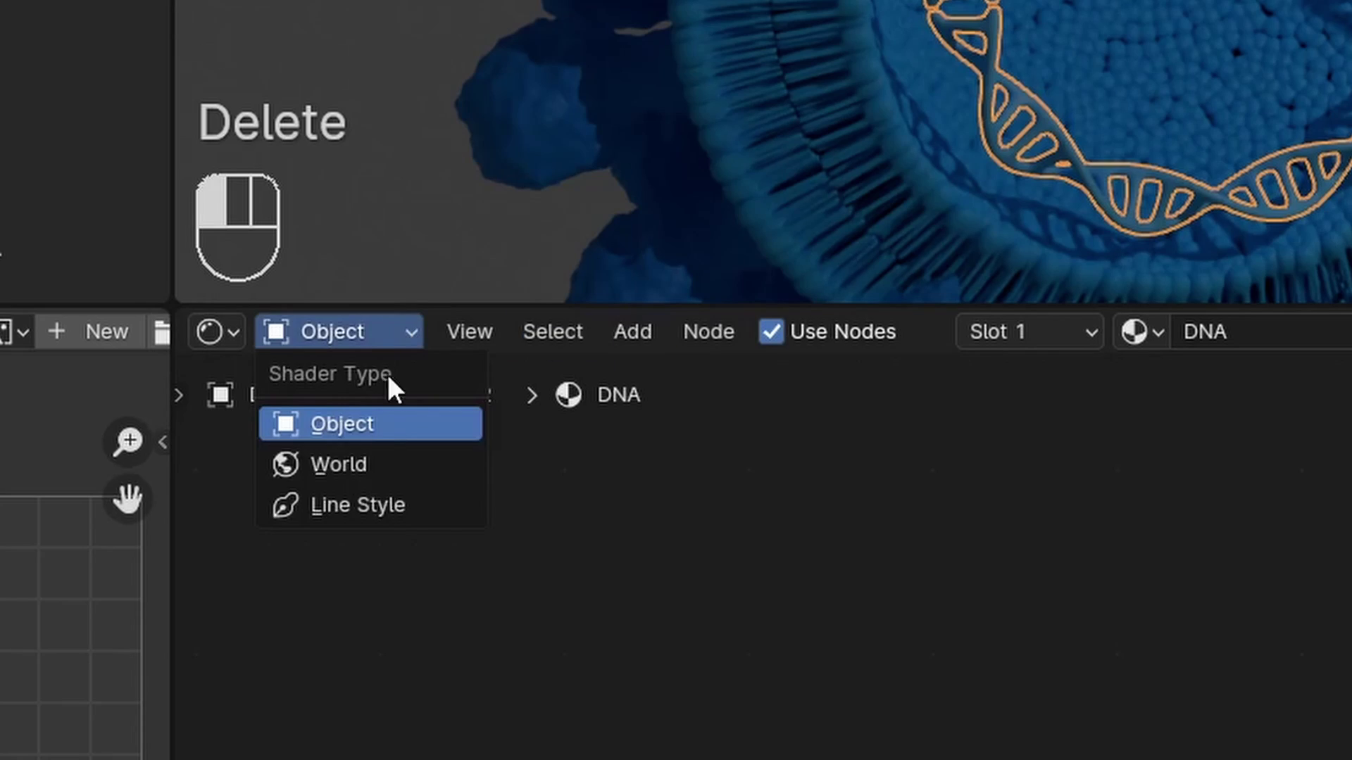
{"action": "left_click", "coordinate": [382, 464]}
{"action": "key", "text": "shift+a"}
{"action": "type", "text": "env"}
{"action": "key", "text": "Return"}
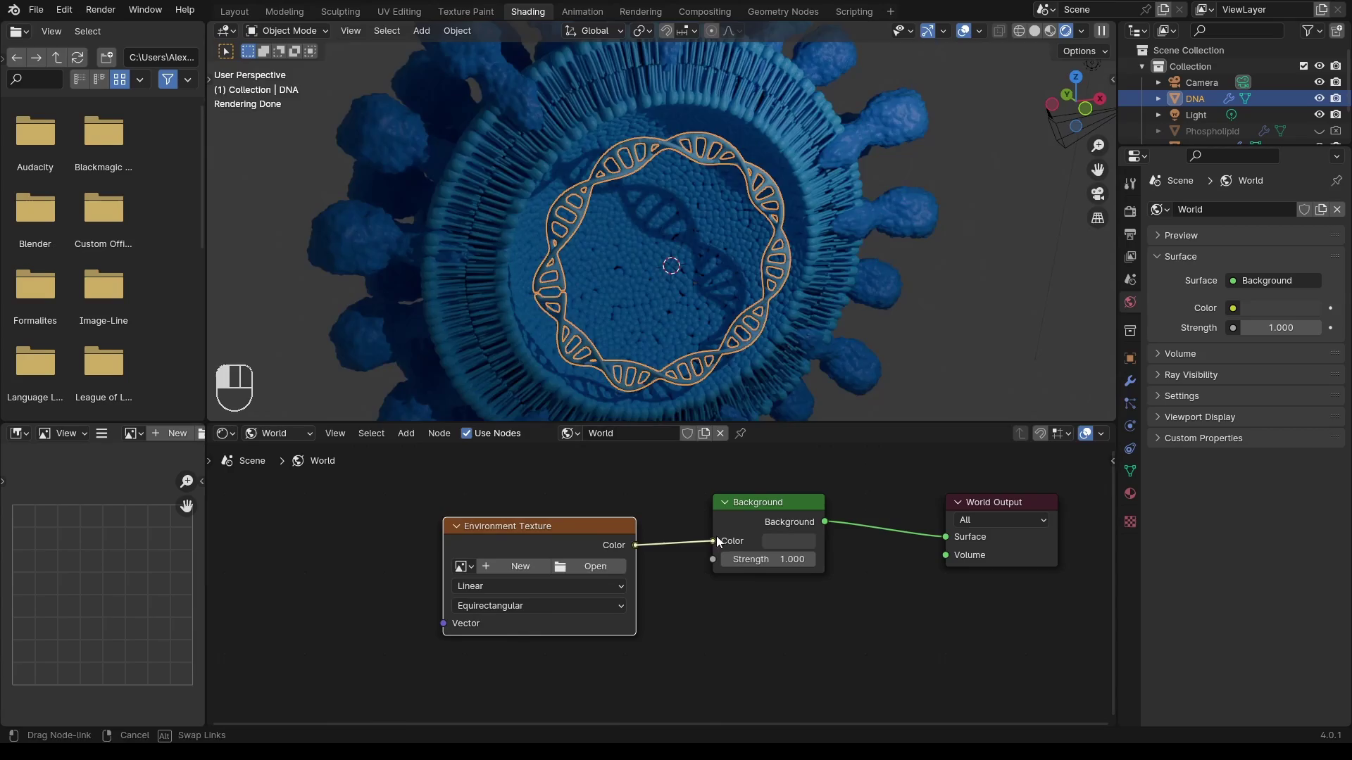
{"action": "left_click_drag", "start_coordinate": [716, 540], "coordinate": [713, 541]}
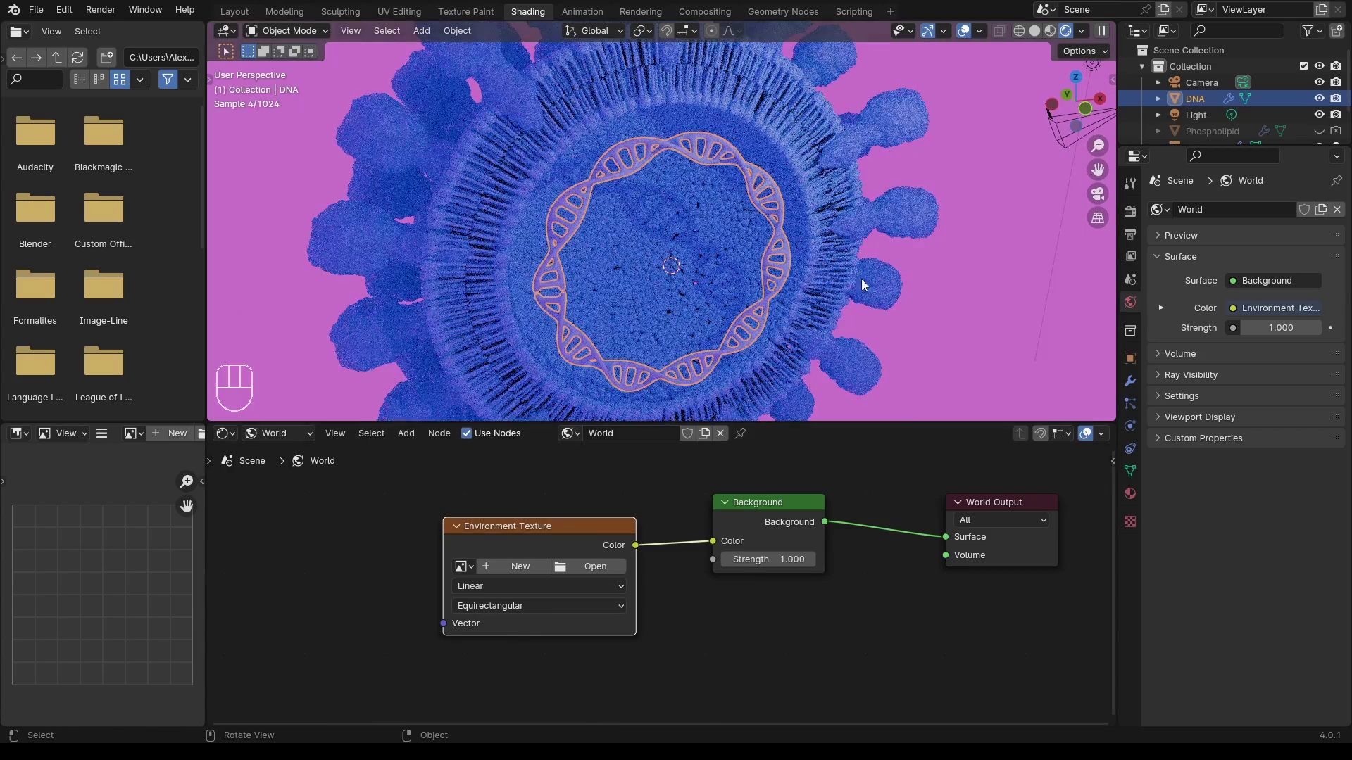
{"action": "left_click", "coordinate": [596, 569]}
{"action": "left_click", "coordinate": [640, 239]}
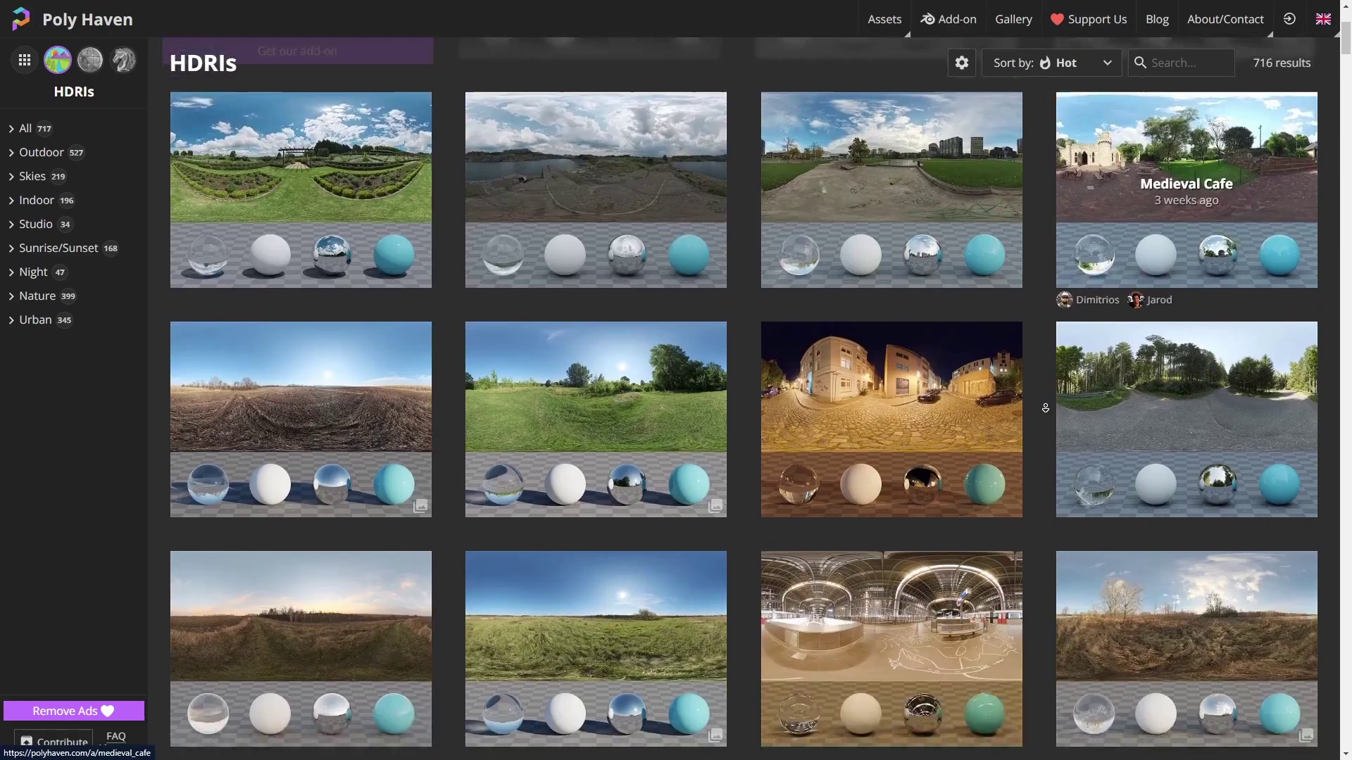
{"action": "scroll", "coordinate": [1045, 408], "scroll_direction": "down", "scroll_amount": 10}
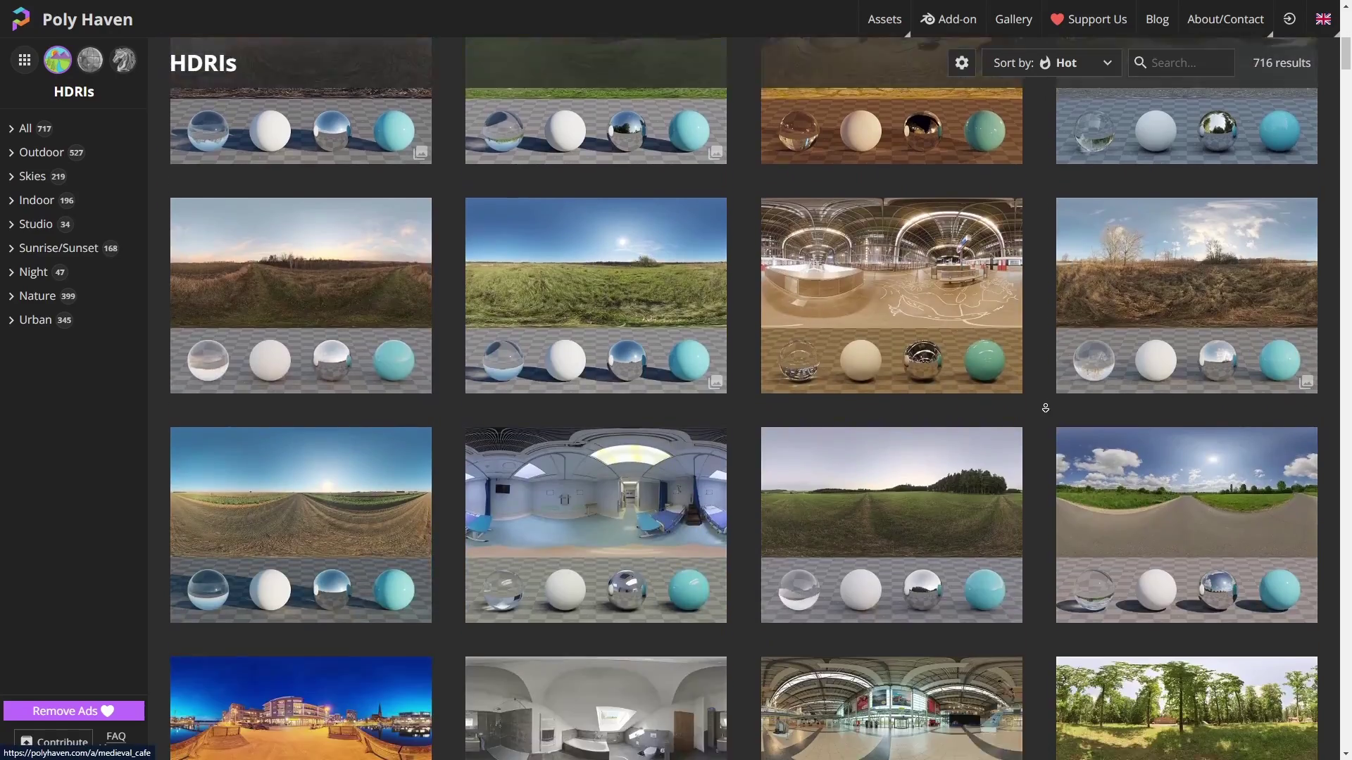
Orbit around the virus to inspect it against the HDRI room
{"action": "scroll", "coordinate": [1045, 408], "scroll_direction": "down", "scroll_amount": 5}
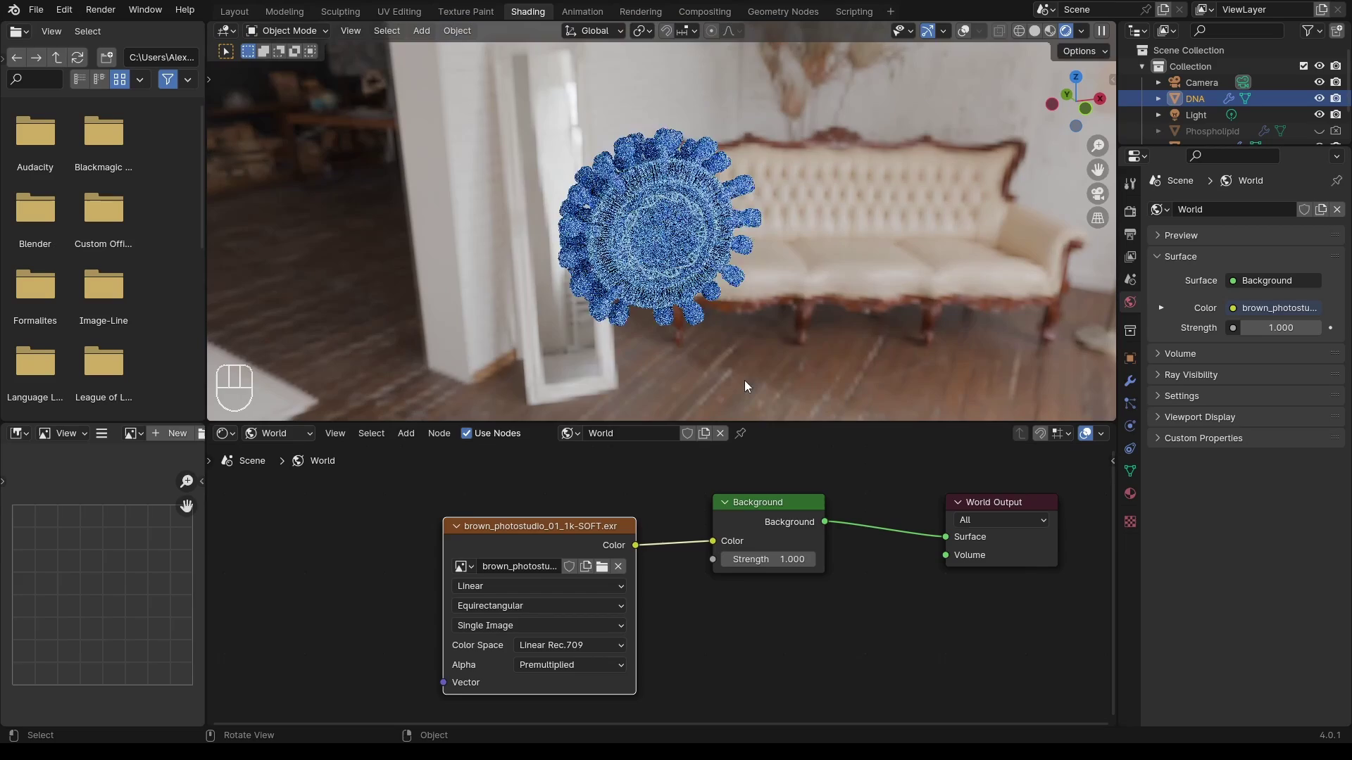
{"action": "scroll", "coordinate": [723, 252], "scroll_direction": "up", "scroll_amount": 4}
{"action": "middle_click_drag", "start_coordinate": [679, 261], "coordinate": [821, 255]}
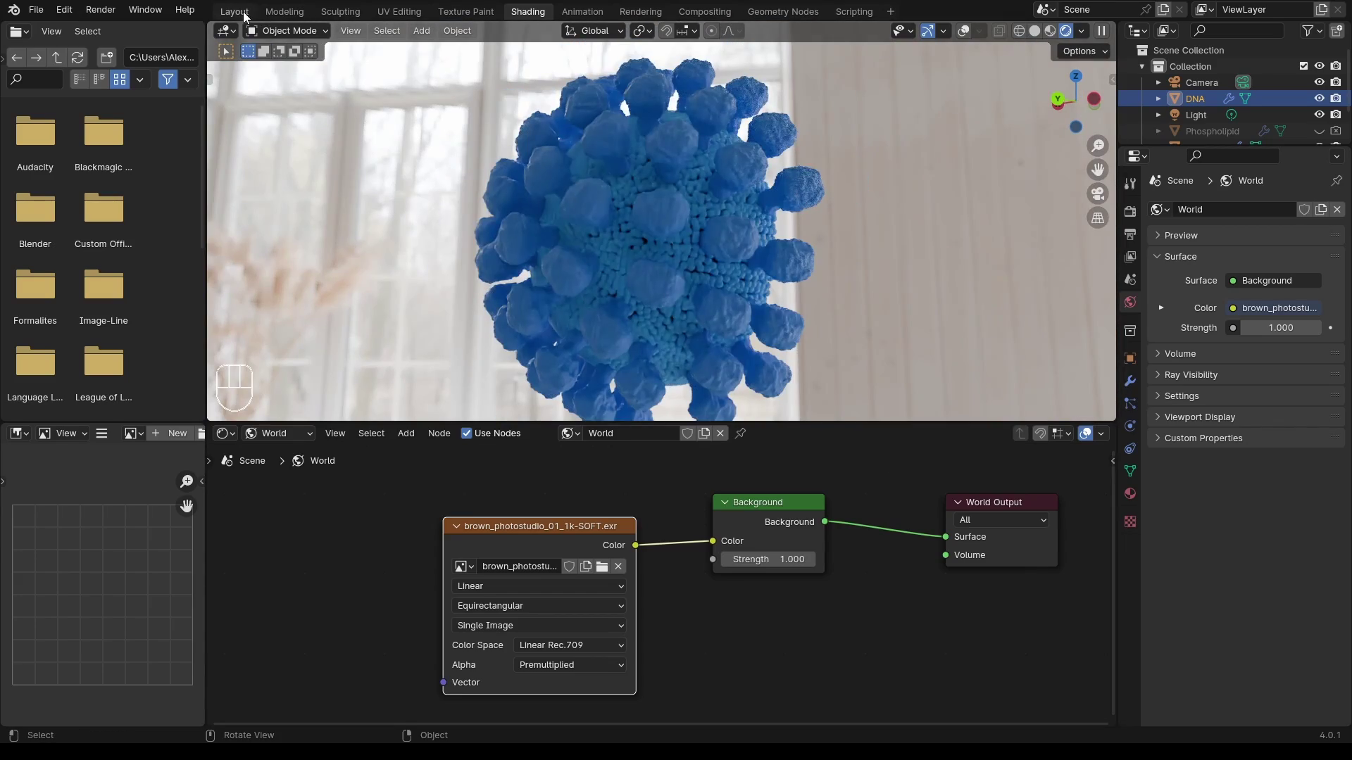
{"action": "middle_click_drag", "start_coordinate": [827, 242], "coordinate": [649, 276]}
{"action": "scroll", "coordinate": [826, 246], "scroll_direction": "down", "scroll_amount": 5}
{"action": "scroll", "coordinate": [771, 268], "scroll_direction": "up", "scroll_amount": 2}
{"action": "scroll", "coordinate": [771, 268], "scroll_direction": "up", "scroll_amount": 4}
{"action": "middle_click_drag", "start_coordinate": [772, 267], "coordinate": [762, 327]}
Disconnect the HDRI image from Background Color and delete the node
{"action": "left_click_drag", "start_coordinate": [694, 537], "coordinate": [692, 623]}
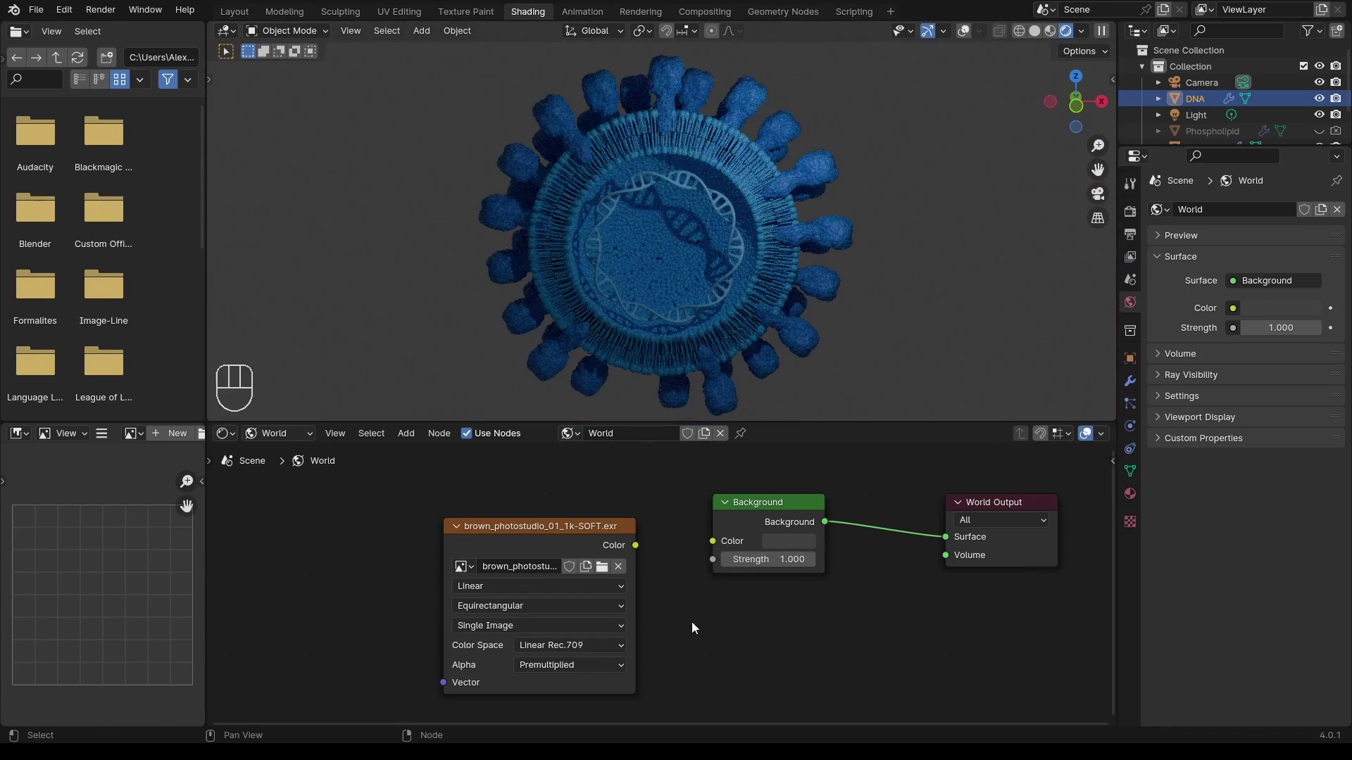
{"action": "key", "text": "Delete"}
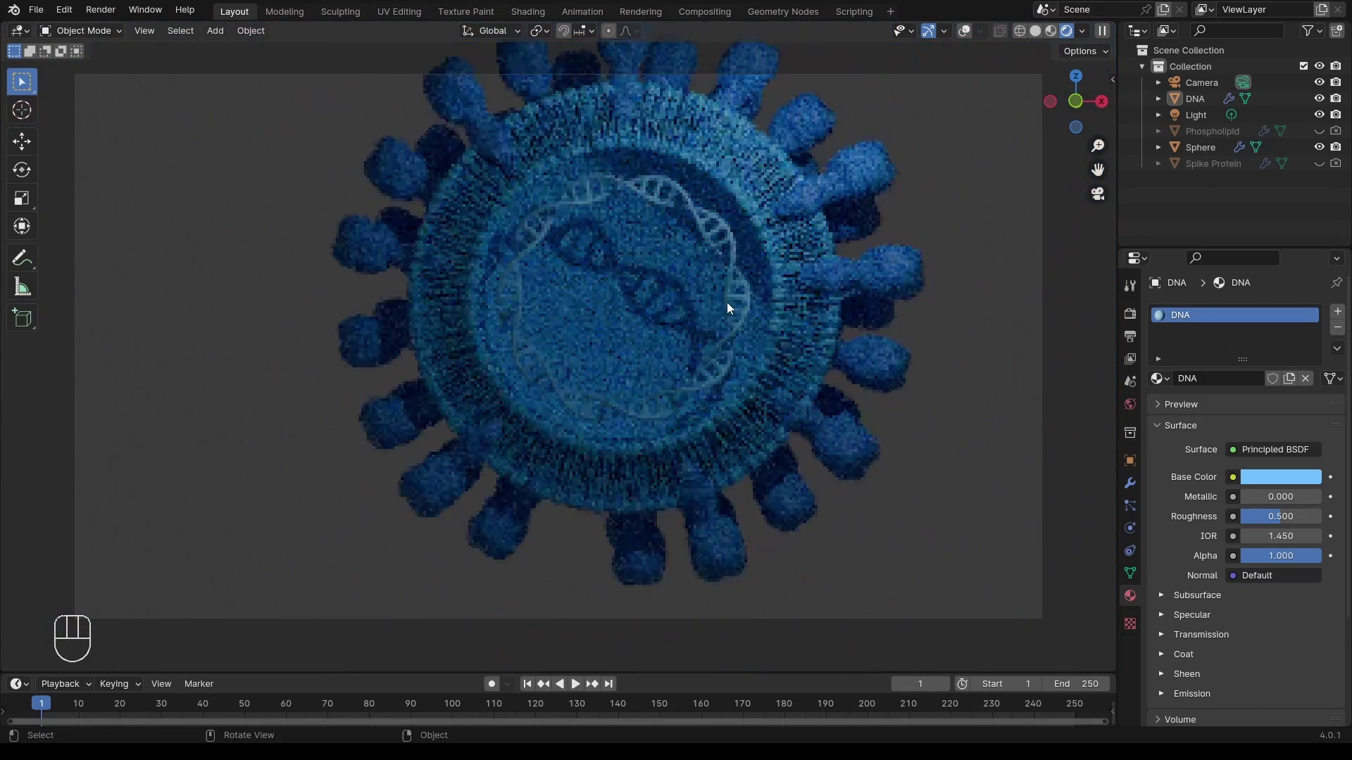
{"action": "middle_click_drag", "start_coordinate": [727, 302], "coordinate": [725, 304], "text": "shift"}
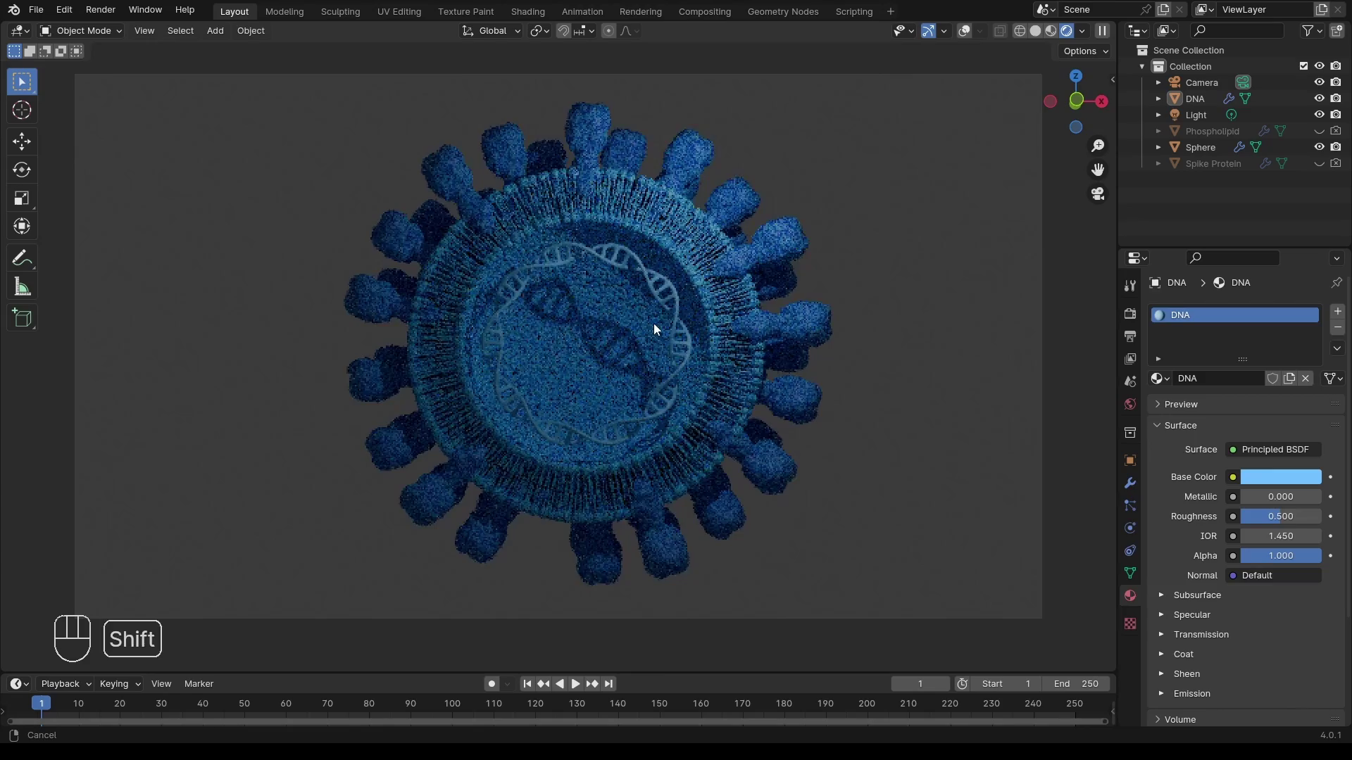
Set the Sun strength to 5 and rotate it from the top view
{"action": "left_click", "coordinate": [1223, 381]}
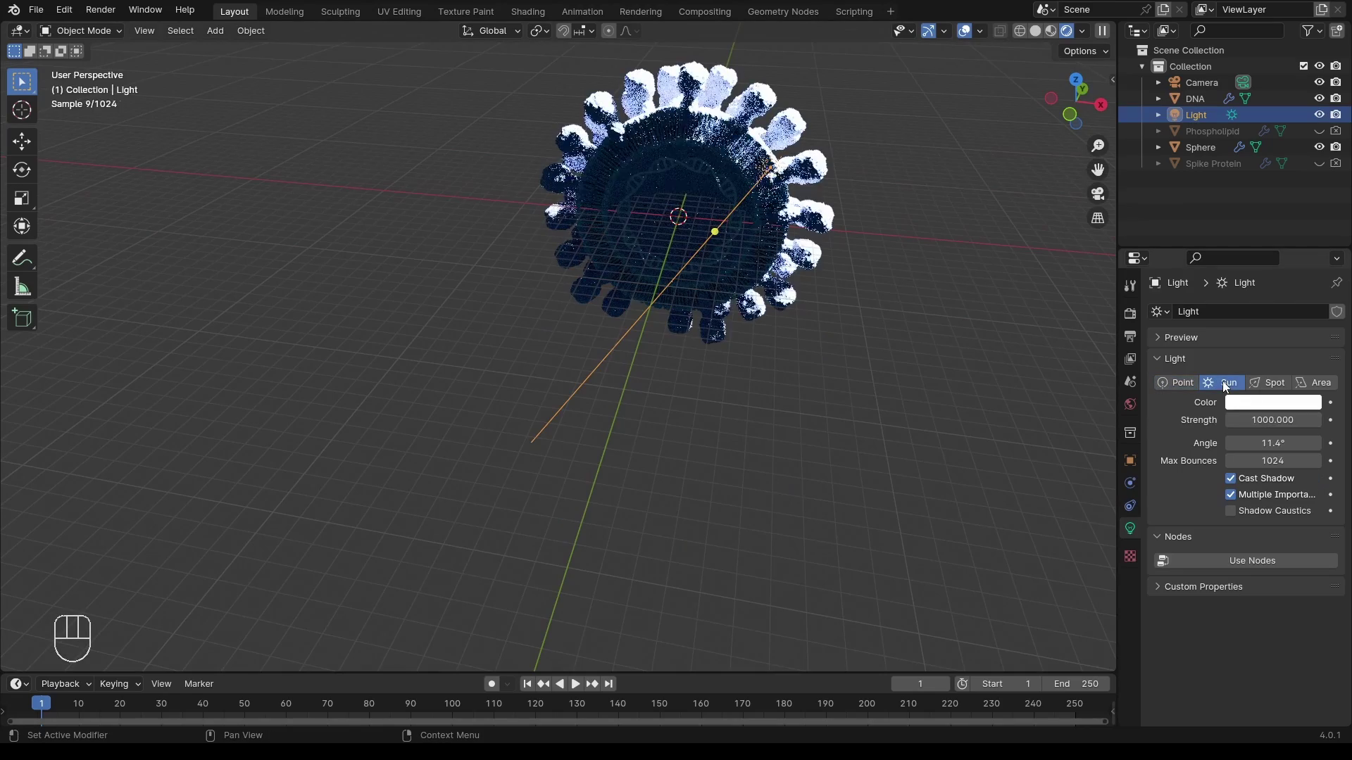
{"action": "double_click", "coordinate": [1272, 420]}
{"action": "type", "text": "5"}
{"action": "key", "text": "Return"}
{"action": "key", "text": "KP_7"}
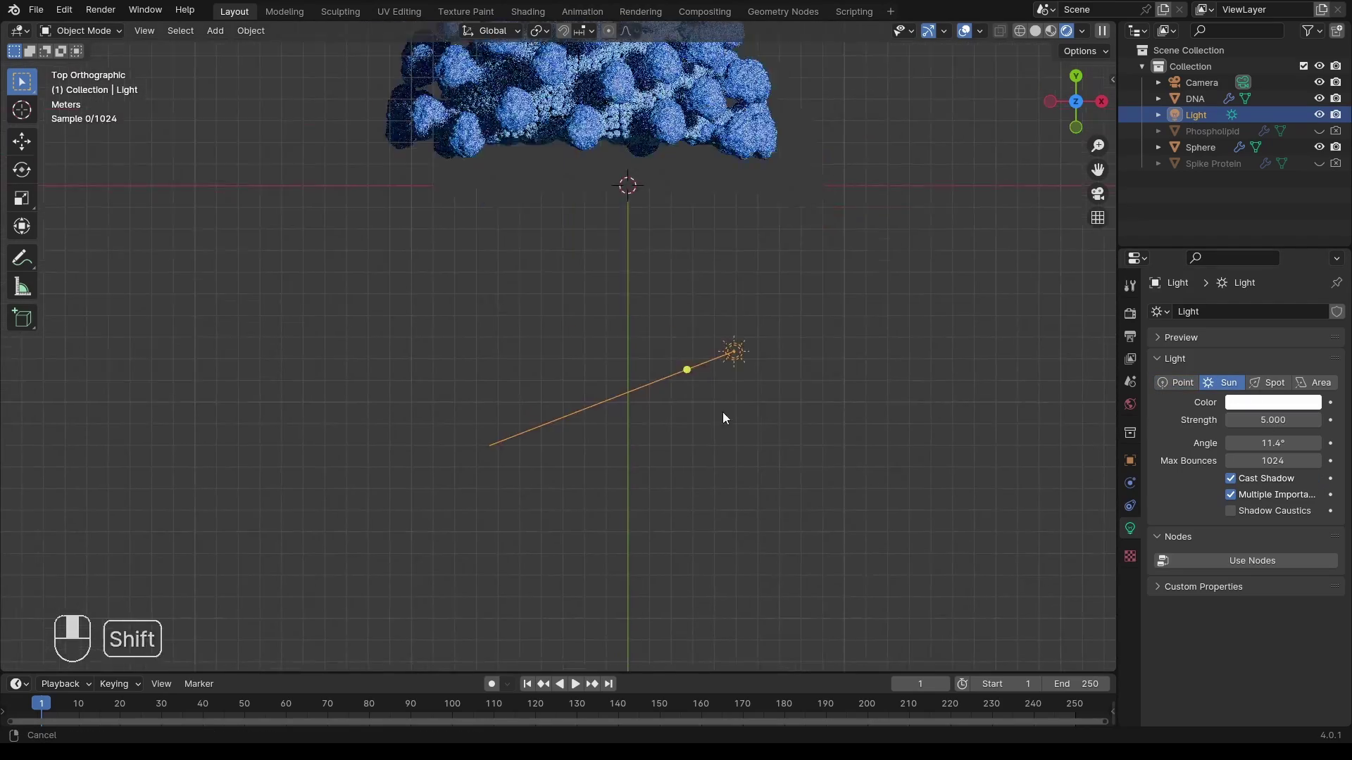
{"action": "key", "text": "r"}
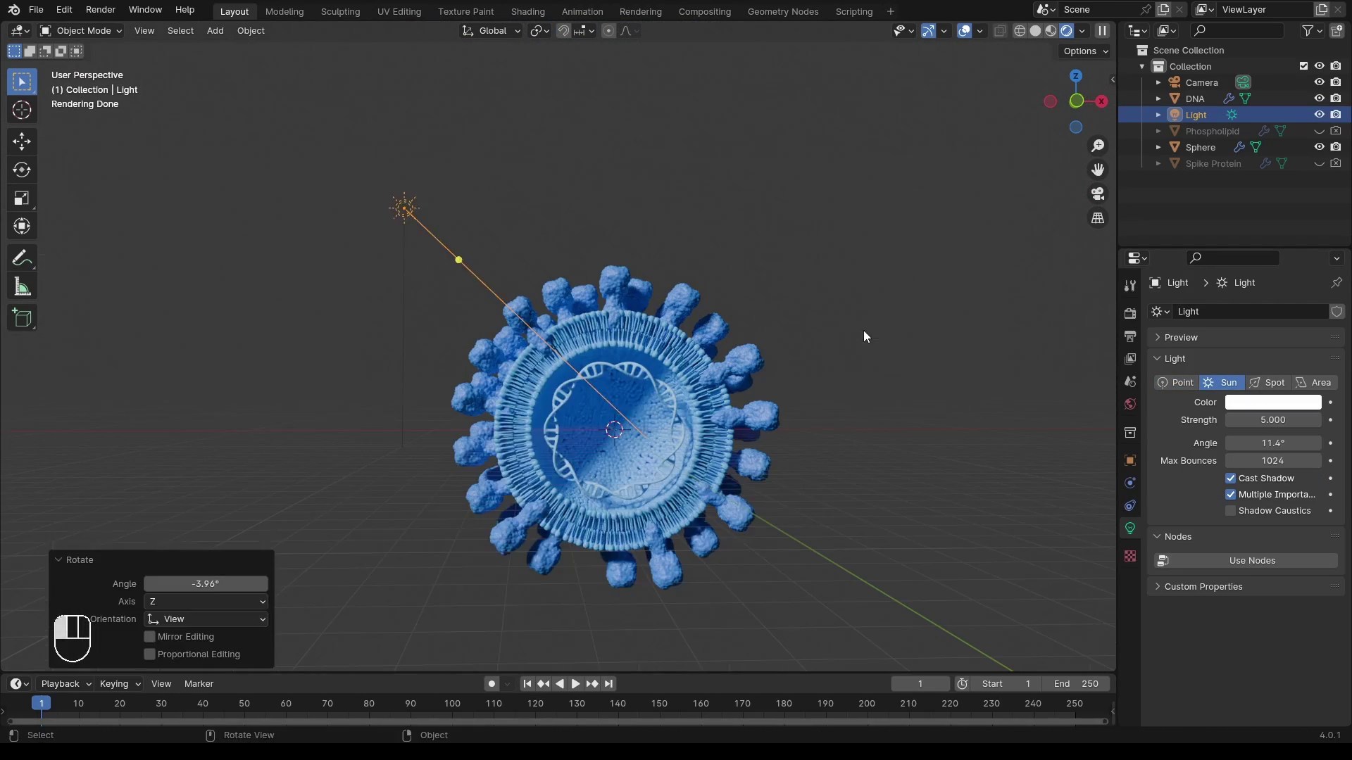
Add an area light, rotate it, and position a duplicated area light
{"action": "key", "text": "shift+a"}
{"action": "mouse_move", "coordinate": [573, 622]}
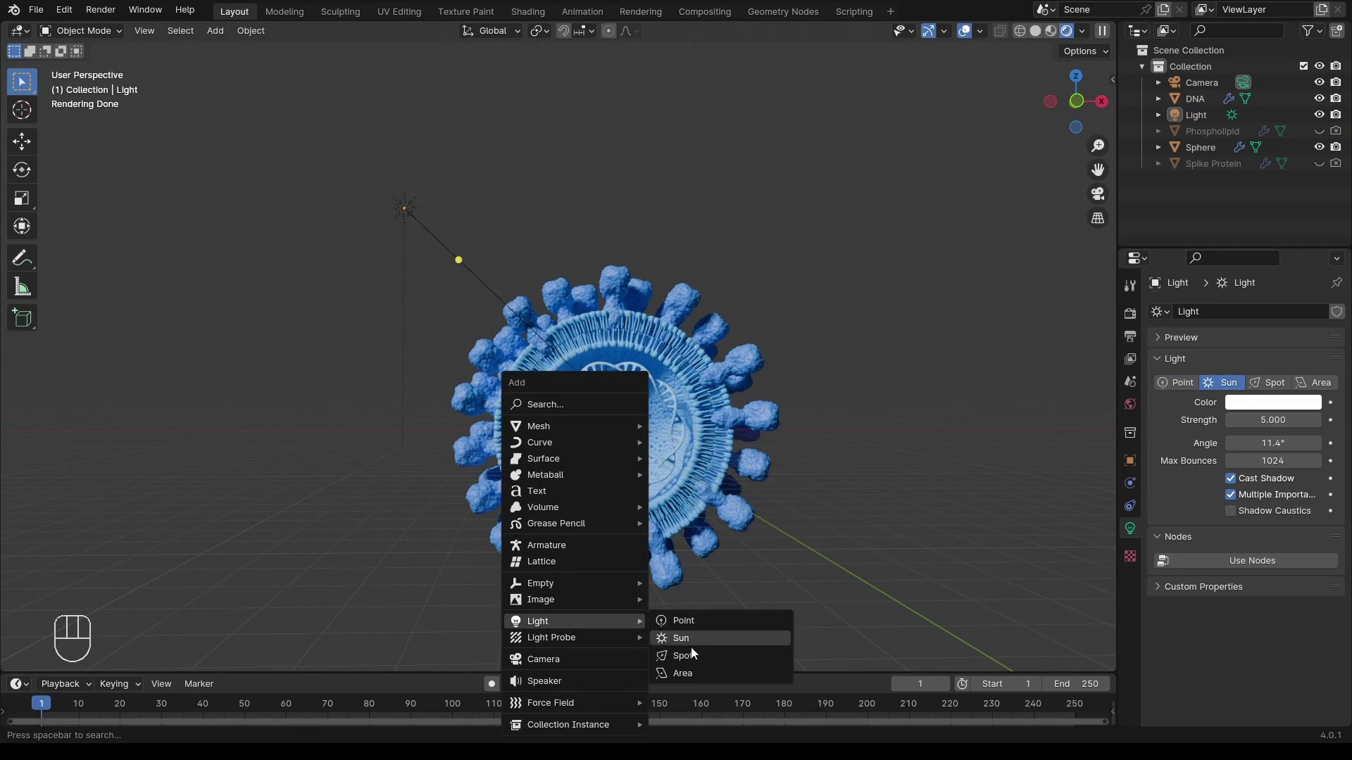
{"action": "left_click", "coordinate": [687, 675]}
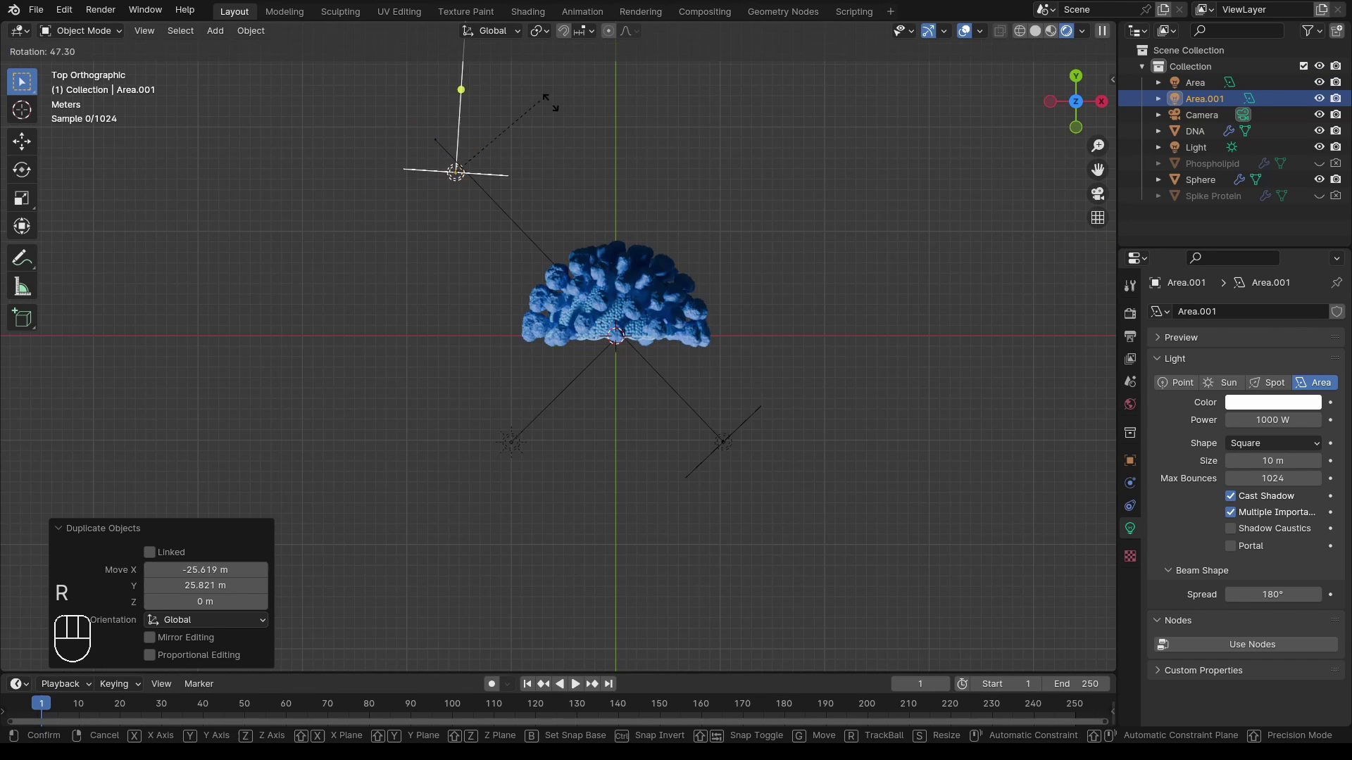
{"action": "left_click", "coordinate": [438, 441]}
{"action": "key", "text": "g"}
{"action": "left_click", "coordinate": [467, 415]}
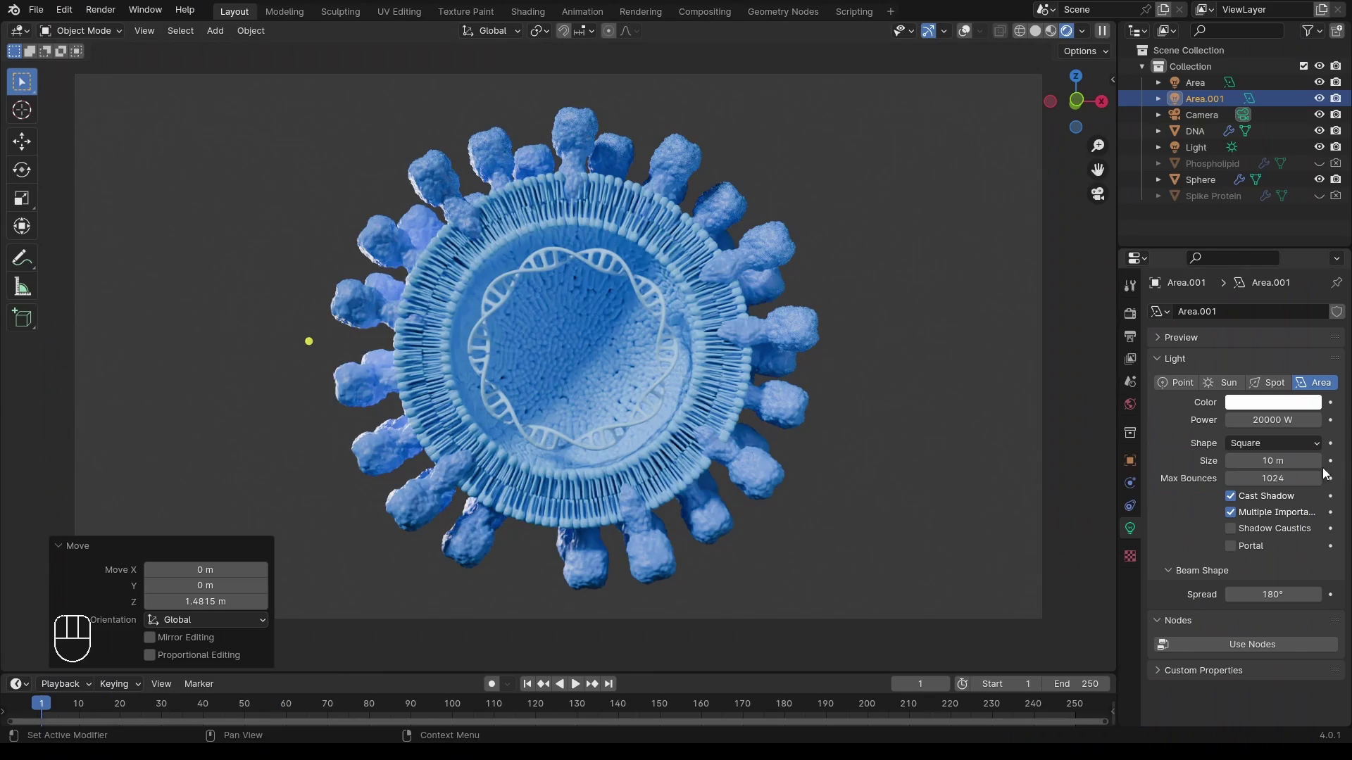
Set Area.001's size to 20 m and toggle its visibility
{"action": "key", "text": "Return"}
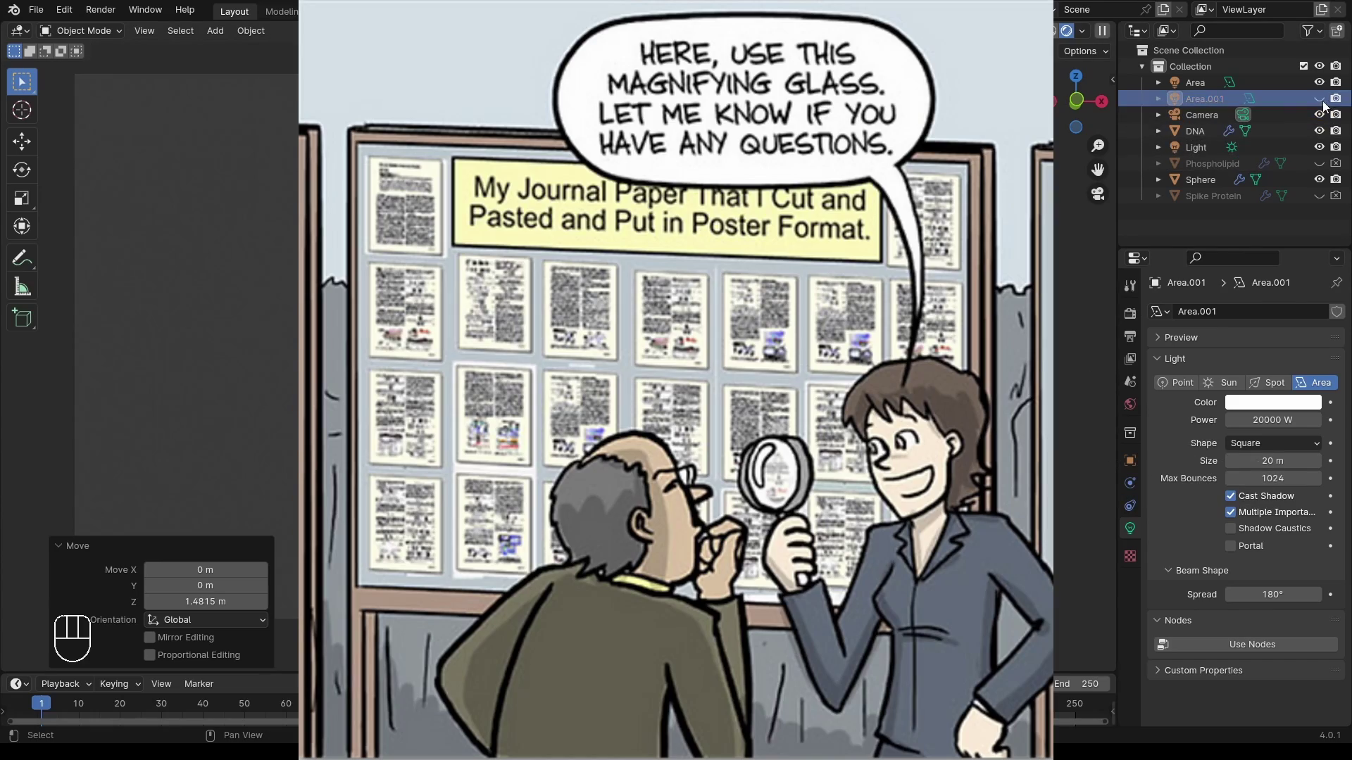
{"action": "left_click", "coordinate": [1319, 98]}
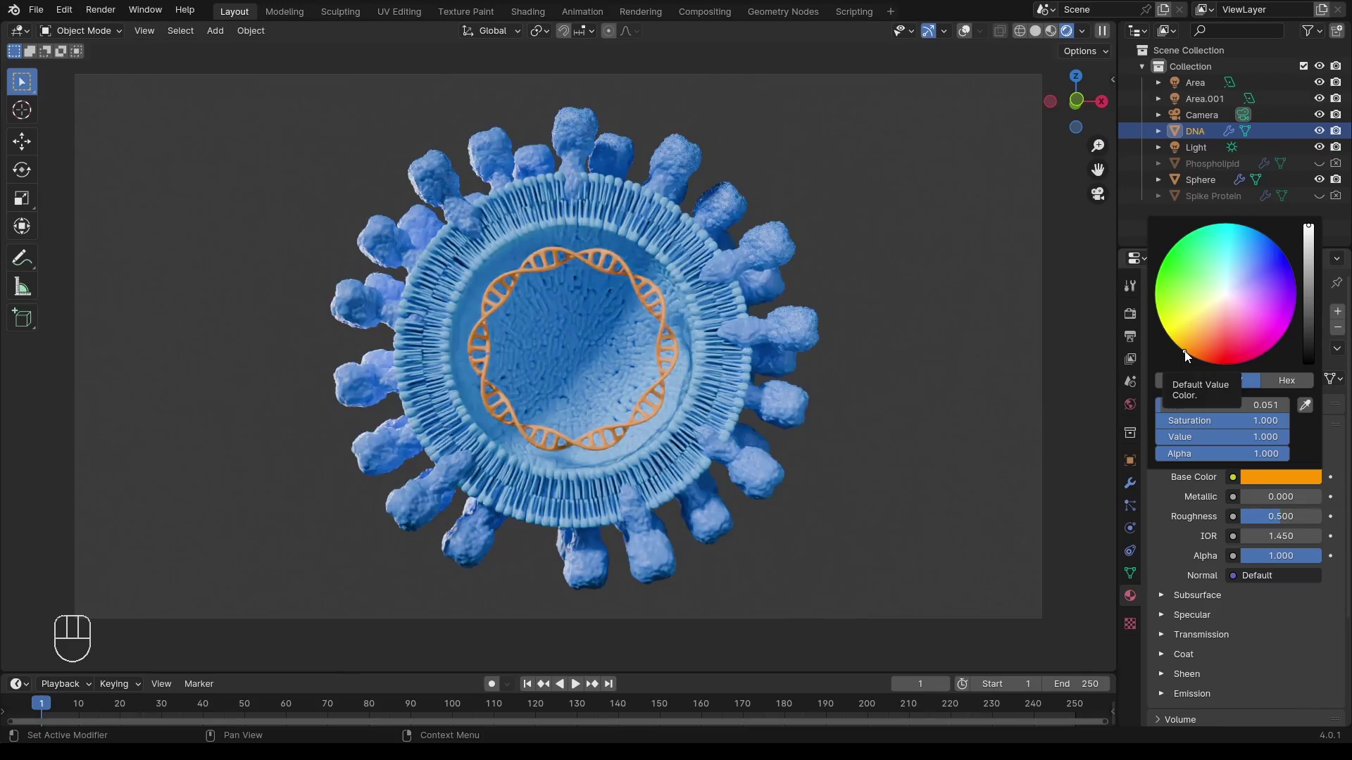
Nudge the DNA colour wheel marker so the Hue reads 0.040
{"action": "left_click_drag", "start_coordinate": [1187, 346], "coordinate": [1196, 348]}
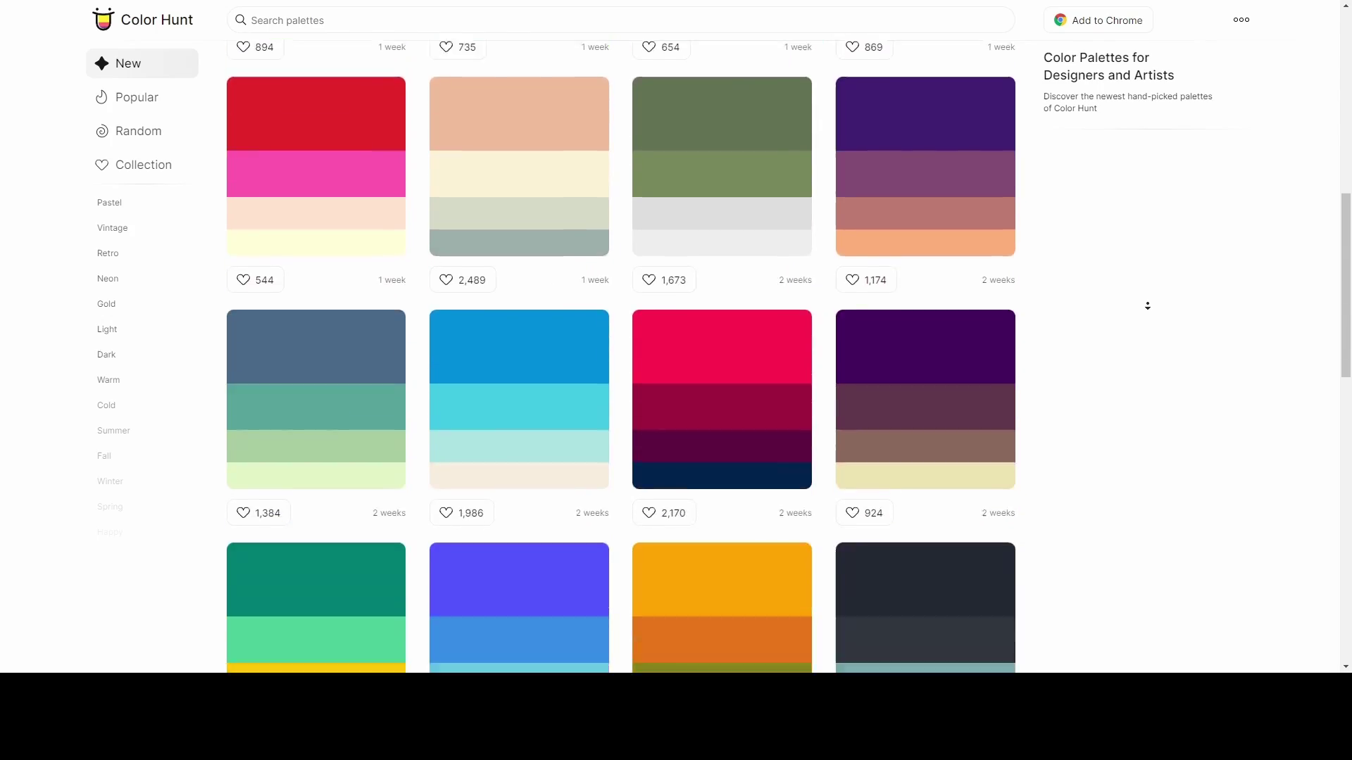
{"action": "scroll", "coordinate": [1147, 306], "scroll_direction": "down", "scroll_amount": 10}
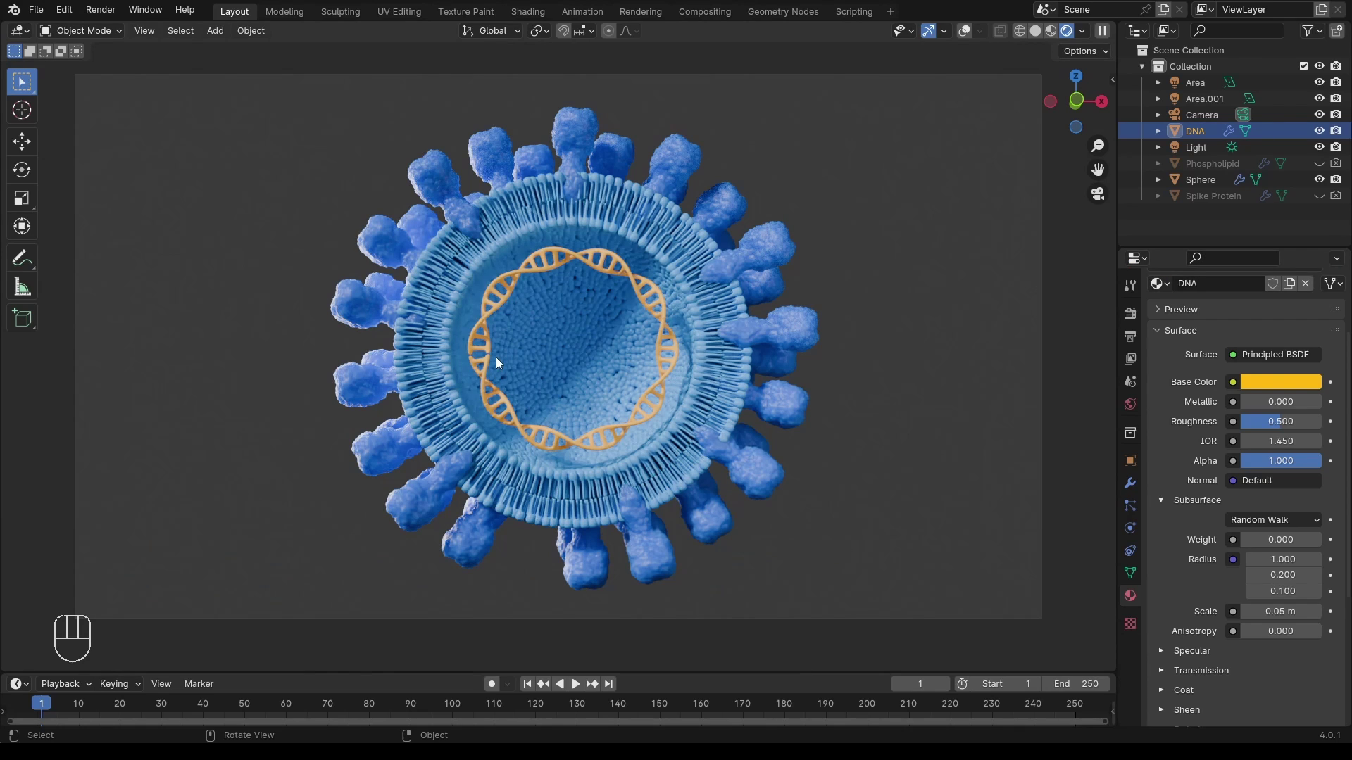
Set the render sampling noise threshold to 0.1
{"action": "left_click", "coordinate": [1131, 481]}
{"action": "left_click", "coordinate": [1130, 336]}
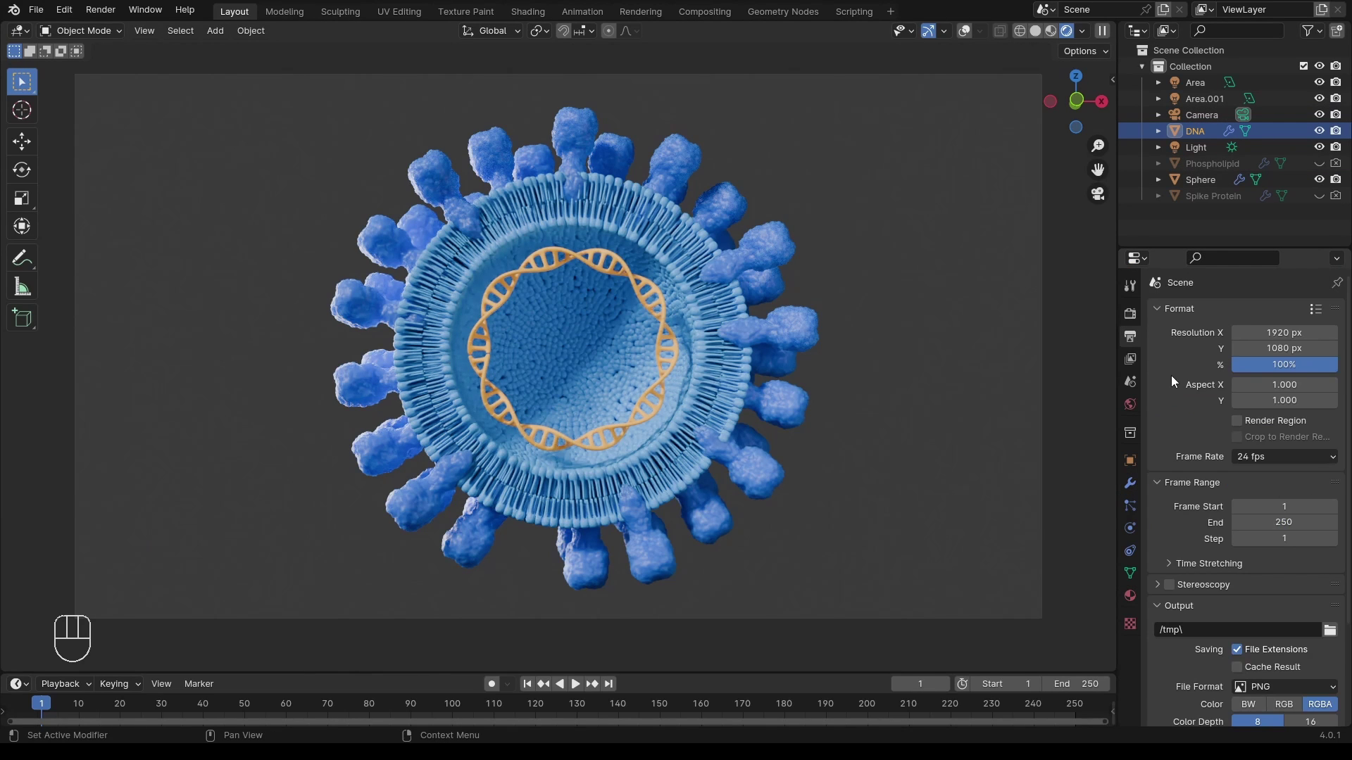
{"action": "scroll", "coordinate": [1229, 525], "scroll_direction": "down", "scroll_amount": 4}
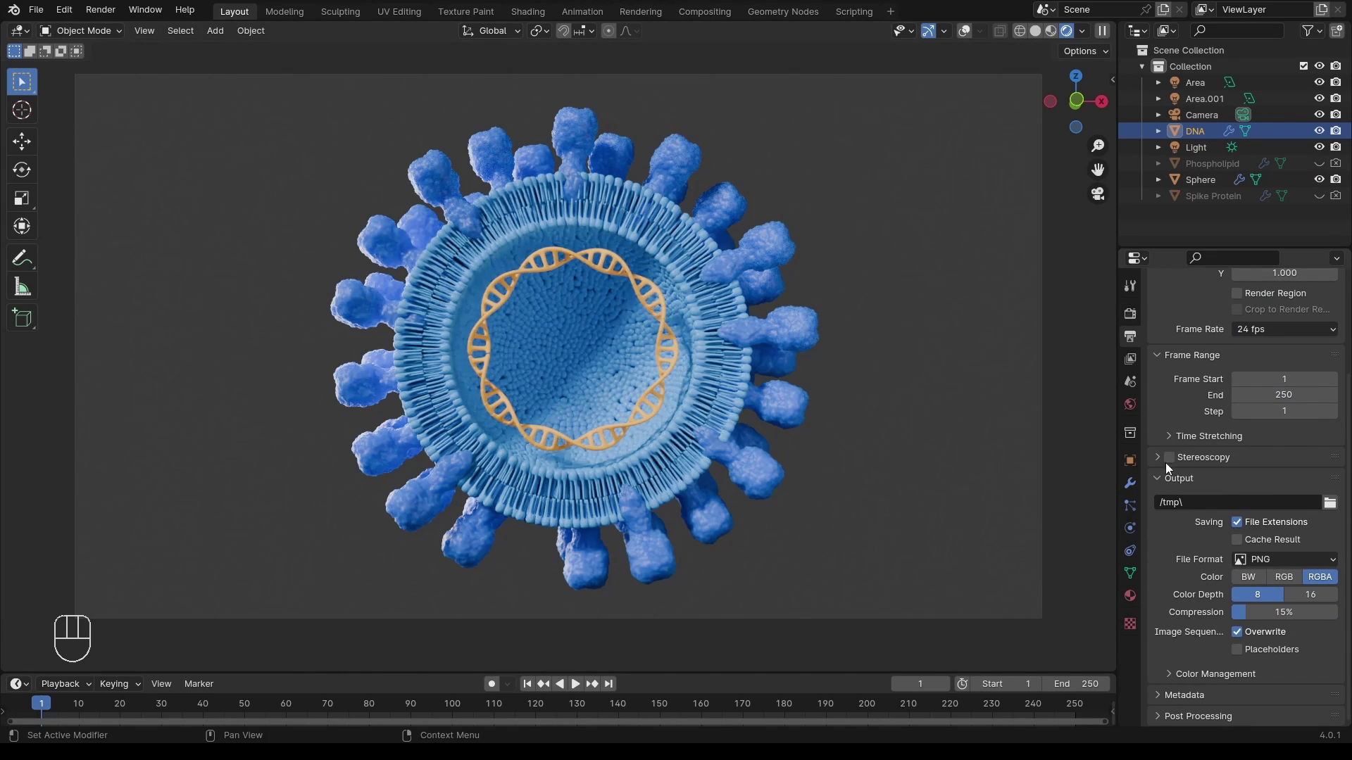
{"action": "left_click", "coordinate": [1130, 313]}
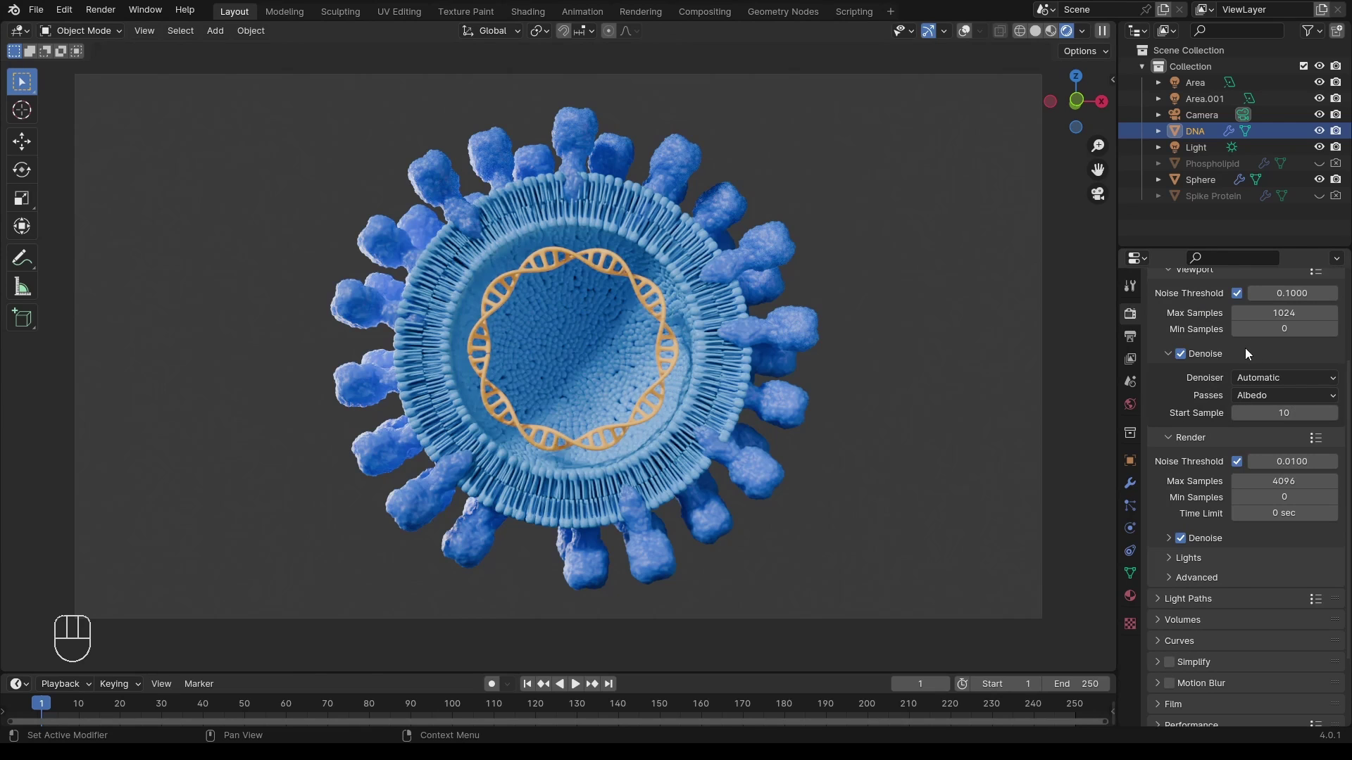
{"action": "left_click", "coordinate": [1288, 459]}
{"action": "type", "text": ".1"}
{"action": "key", "text": "Return"}
Set the Color Management look to Medium High Contrast
{"action": "scroll", "coordinate": [1304, 559], "scroll_direction": "down", "scroll_amount": 3}
{"action": "left_click", "coordinate": [1187, 704]}
{"action": "scroll", "coordinate": [1219, 533], "scroll_direction": "down", "scroll_amount": 5}
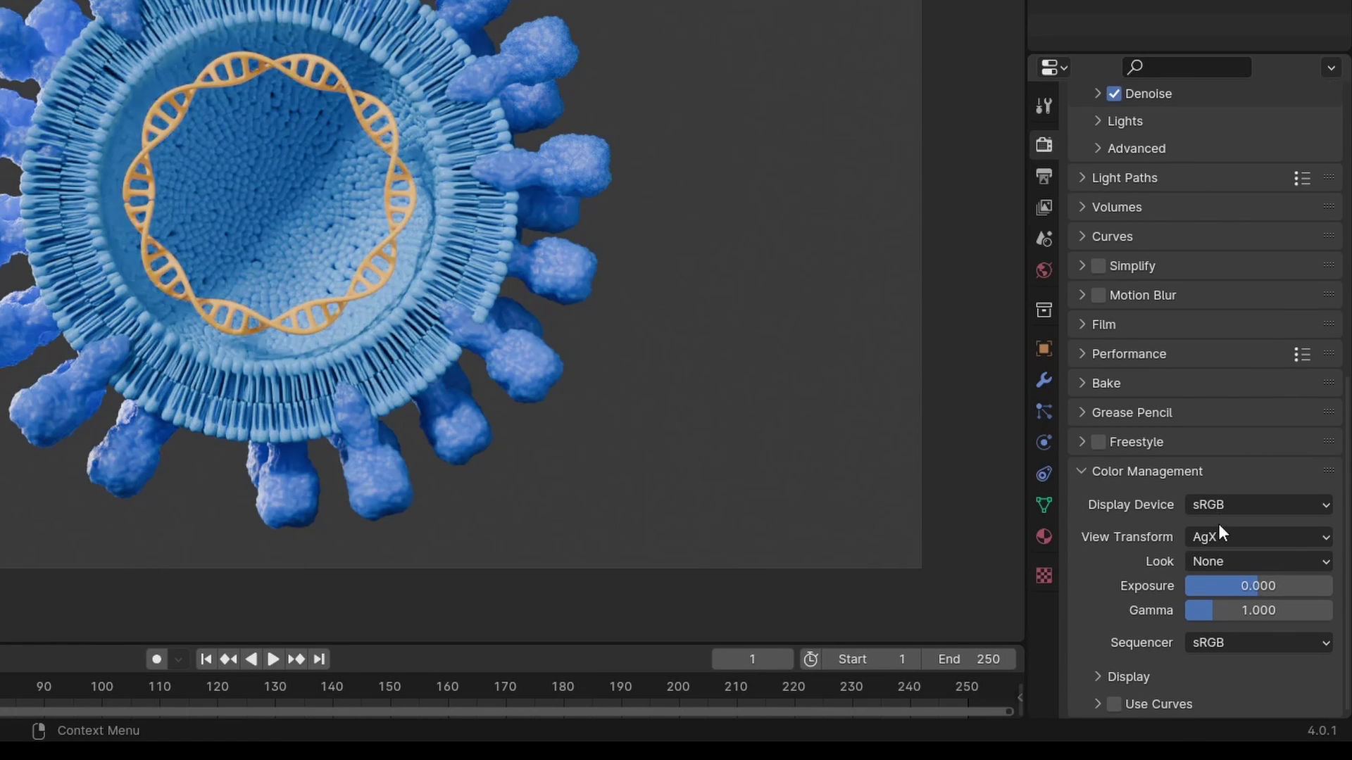
{"action": "left_click", "coordinate": [1242, 560]}
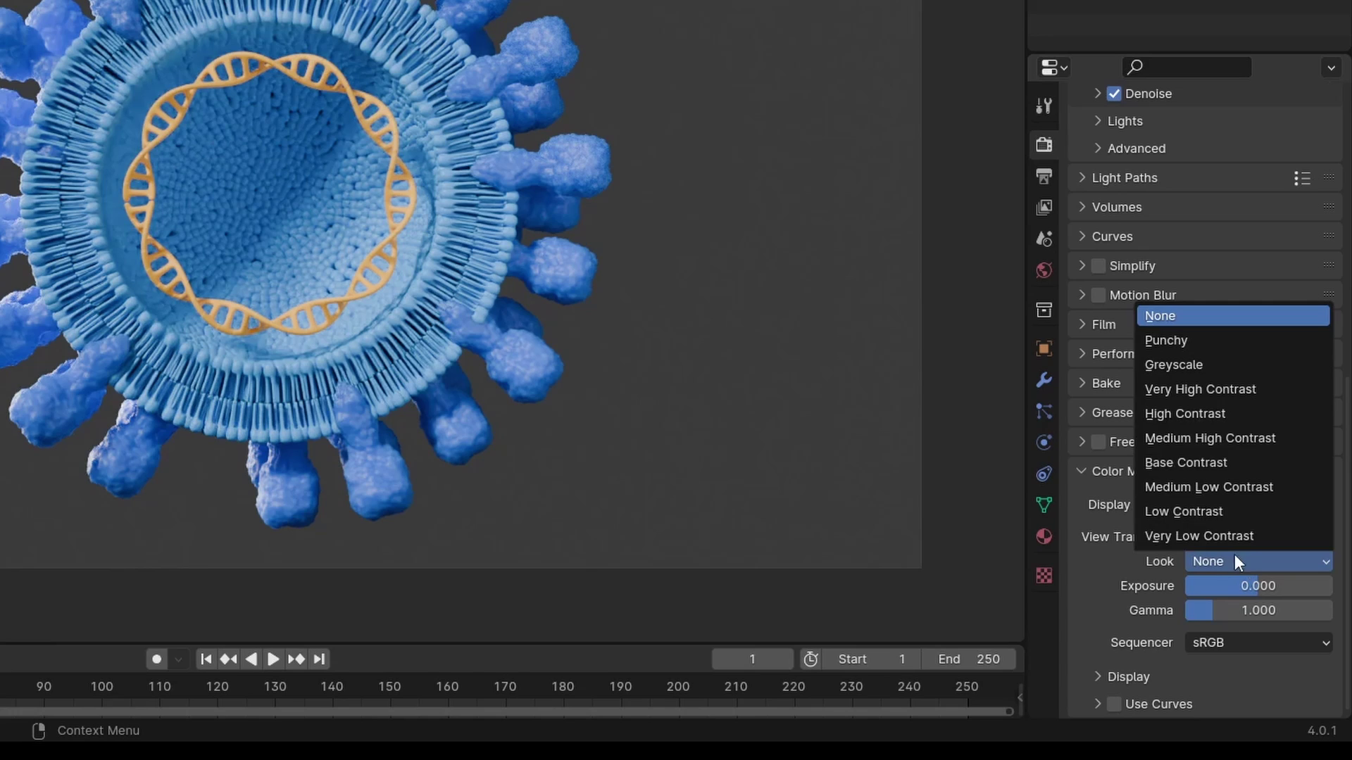
{"action": "left_click", "coordinate": [1225, 442]}
Make the Film background transparent and re-commit the 0.1 noise threshold
{"action": "left_click", "coordinate": [1103, 325]}
{"action": "left_click", "coordinate": [1118, 485]}
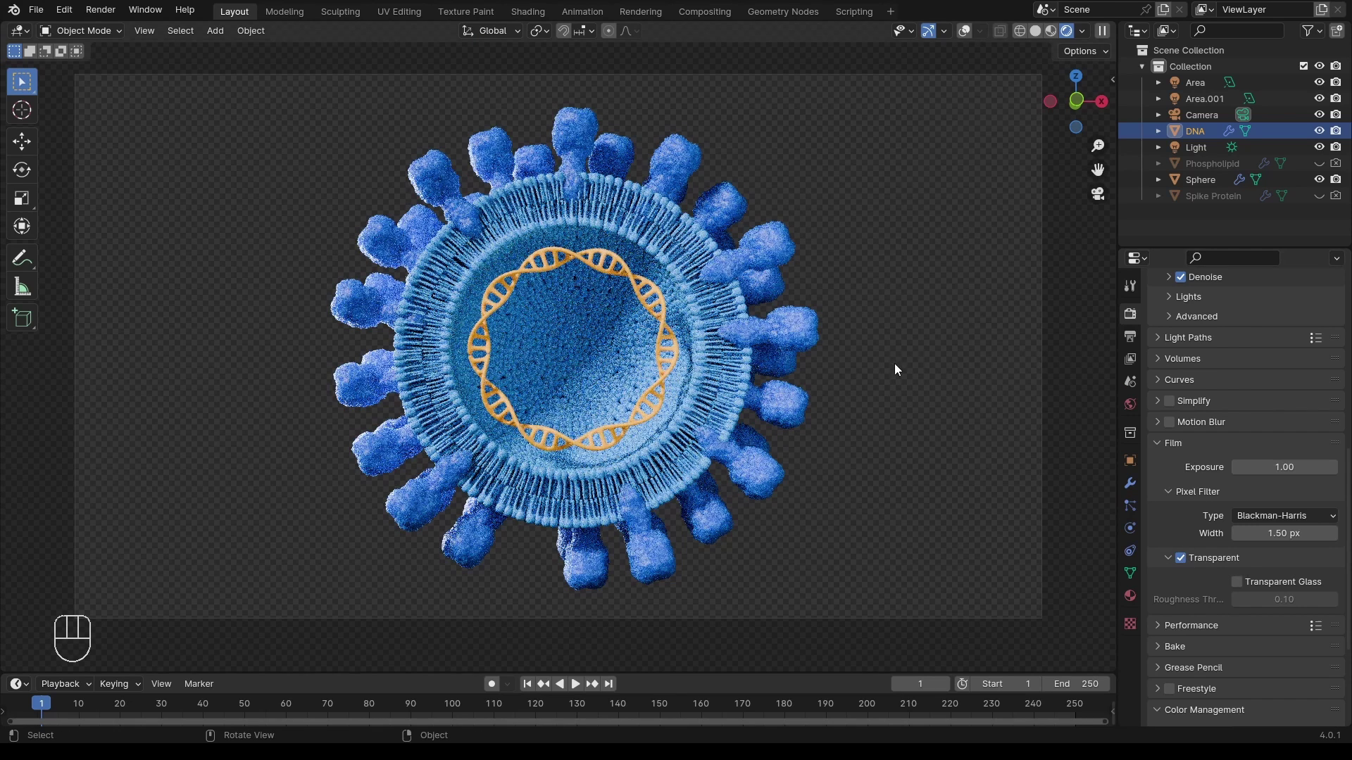
{"action": "scroll", "coordinate": [1176, 424], "scroll_direction": "up", "scroll_amount": 6}
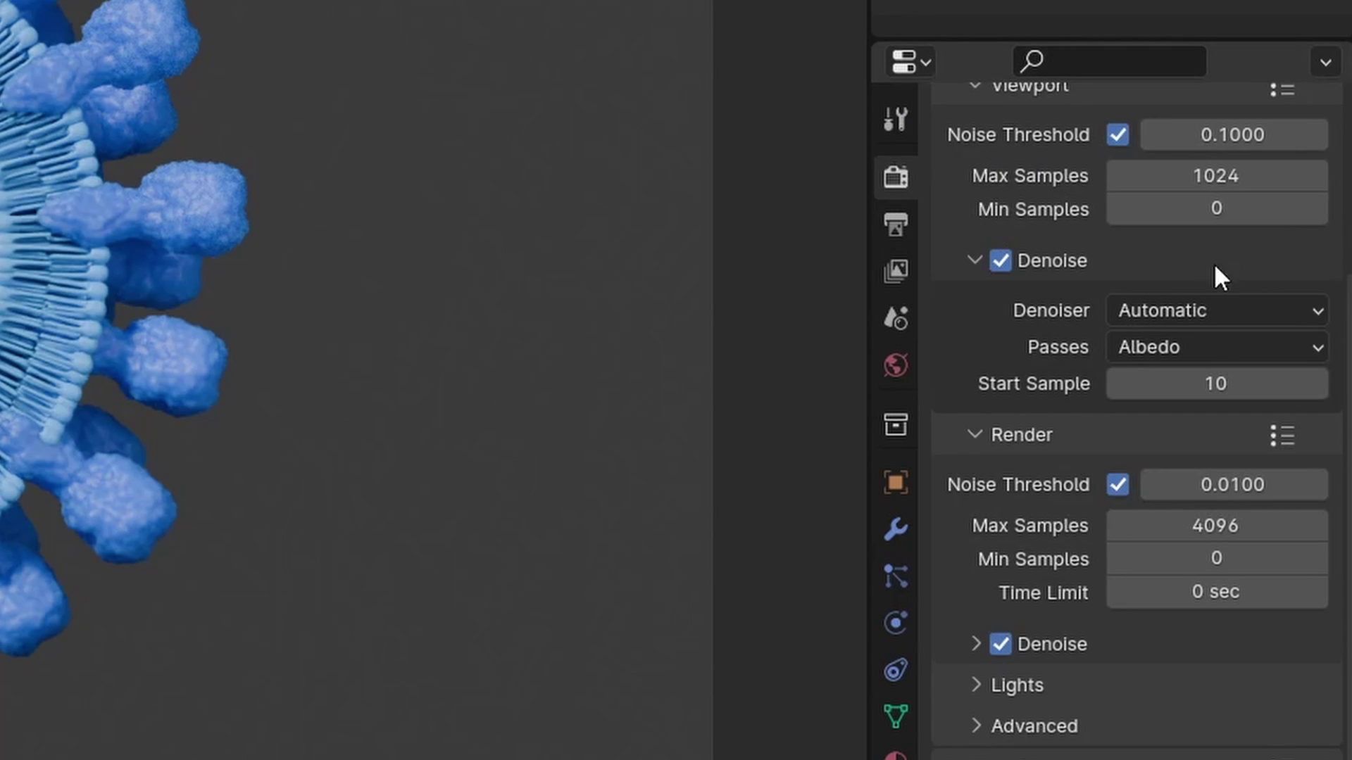
{"action": "left_click", "coordinate": [1222, 484]}
{"action": "type", "text": "0.1"}
{"action": "key", "text": "Return"}
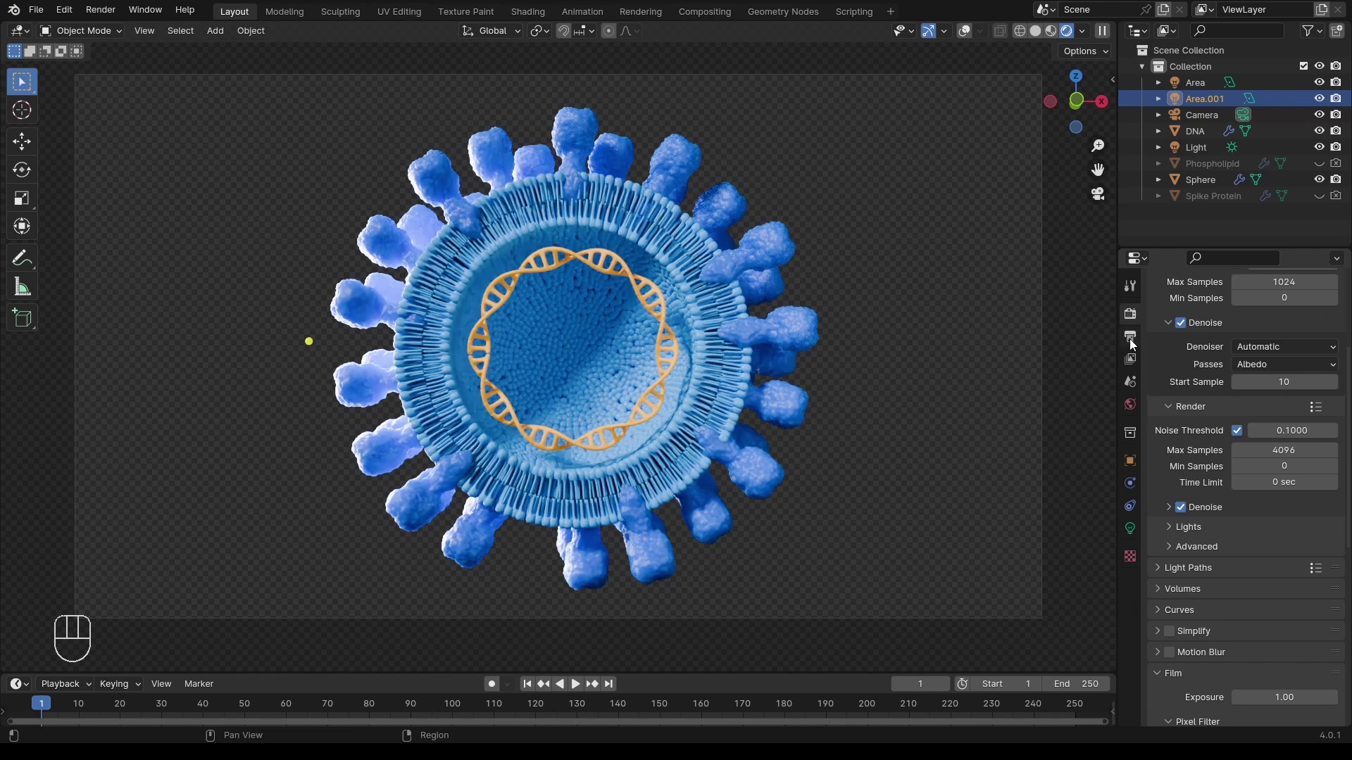
{"action": "left_click", "coordinate": [895, 224]}
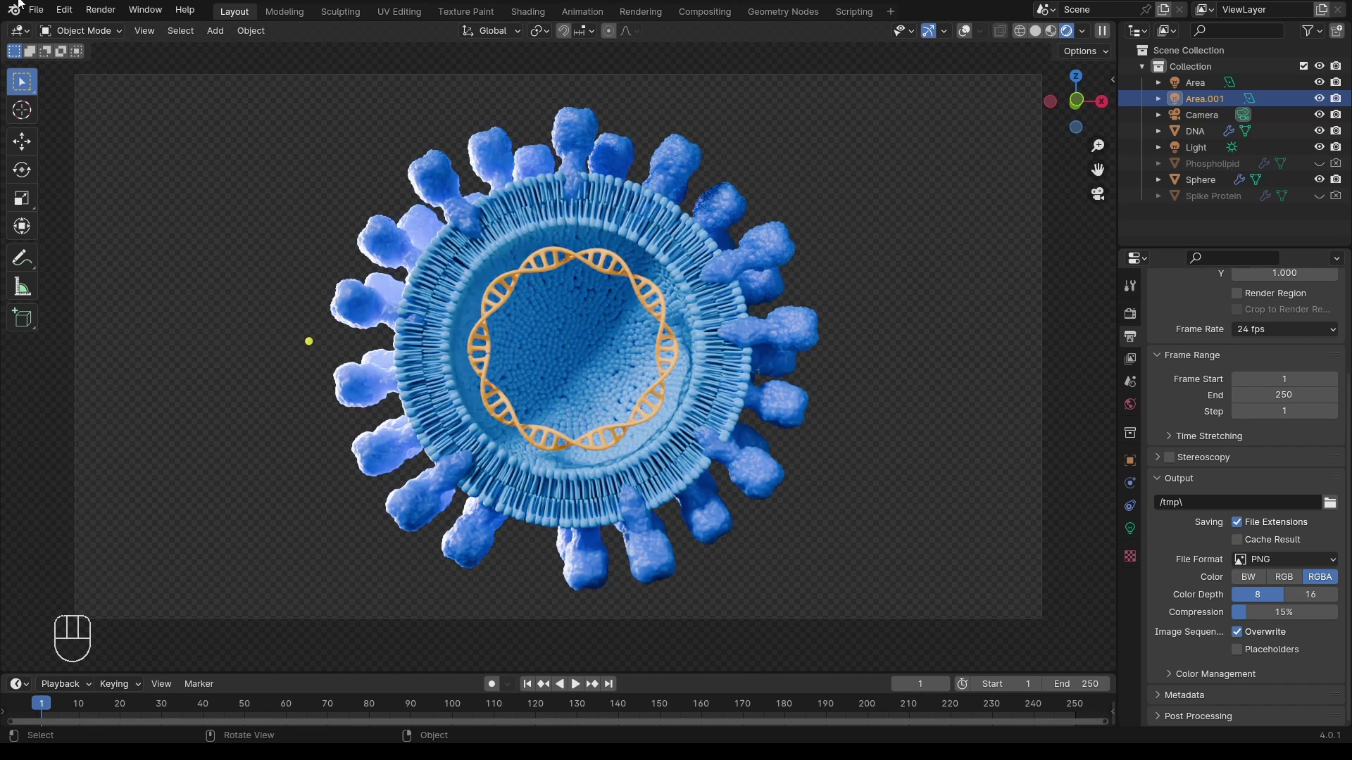
Render the final still image of the virus with Render Image
{"action": "left_click", "coordinate": [95, 12]}
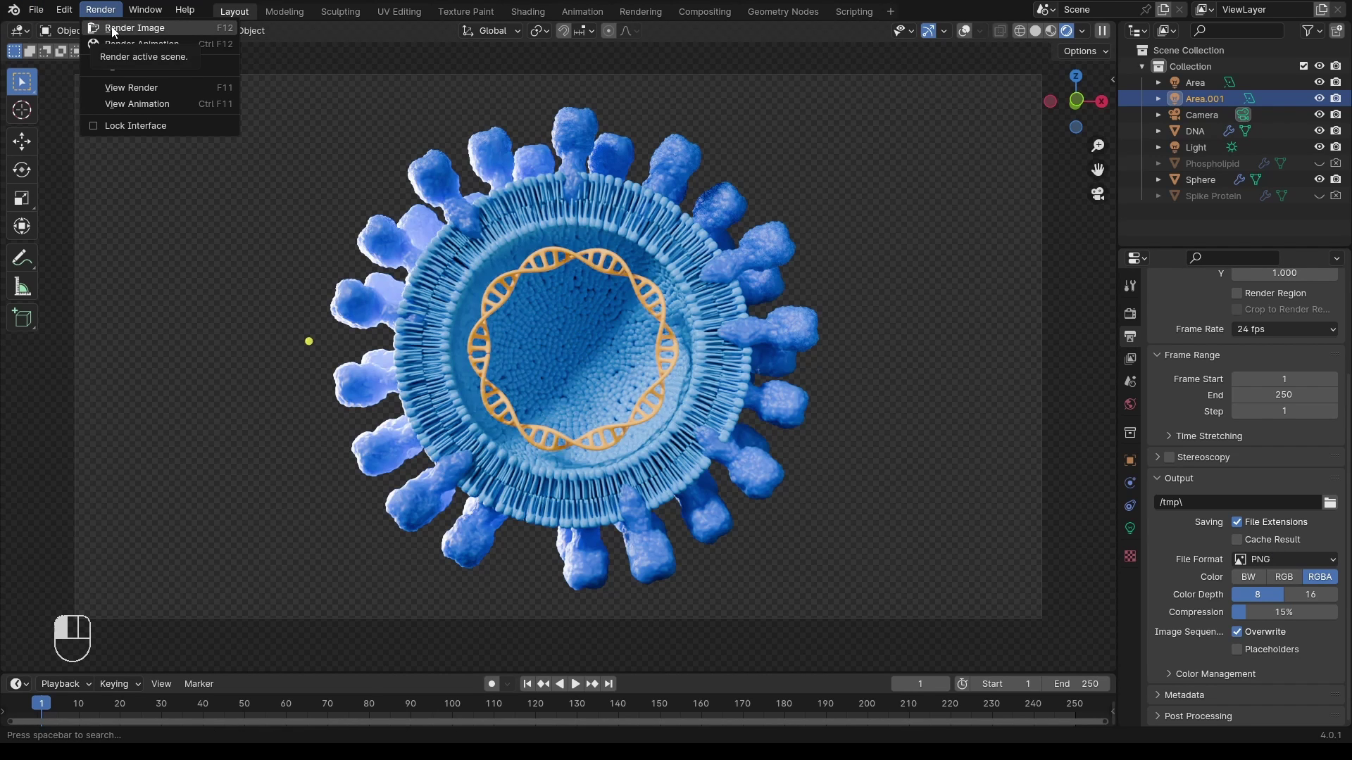
{"action": "left_click", "coordinate": [113, 30]}
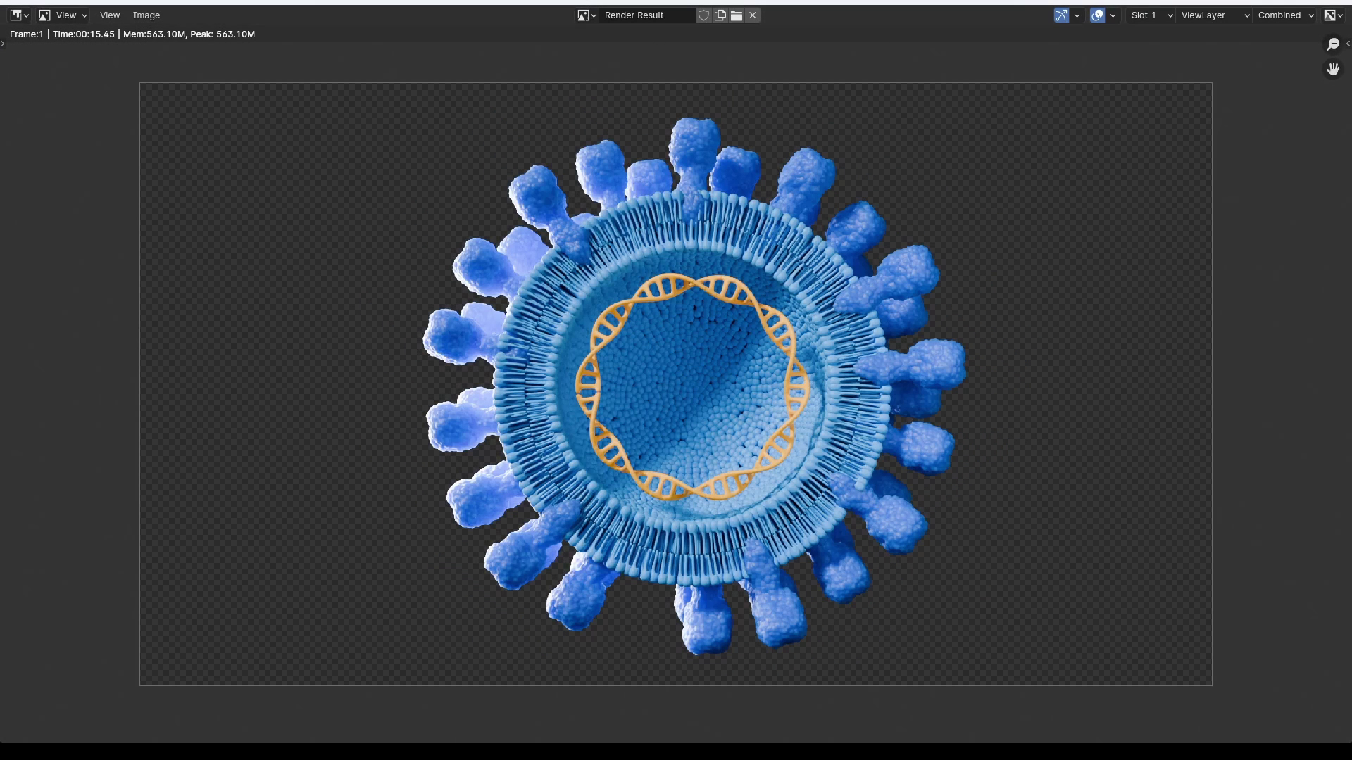
Open the Save As file browser for the rendered image from the render window
{"action": "left_click", "coordinate": [146, 14]}
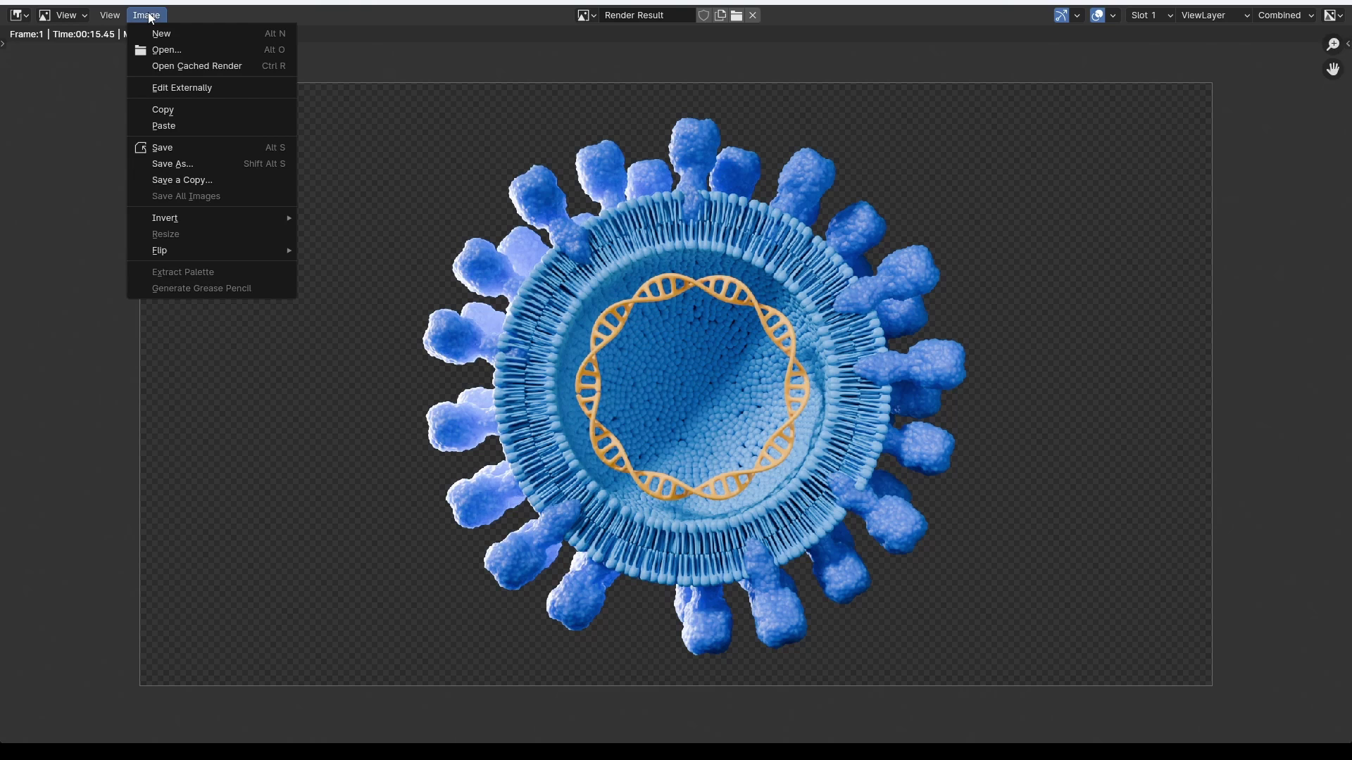
{"action": "left_click", "coordinate": [193, 163]}
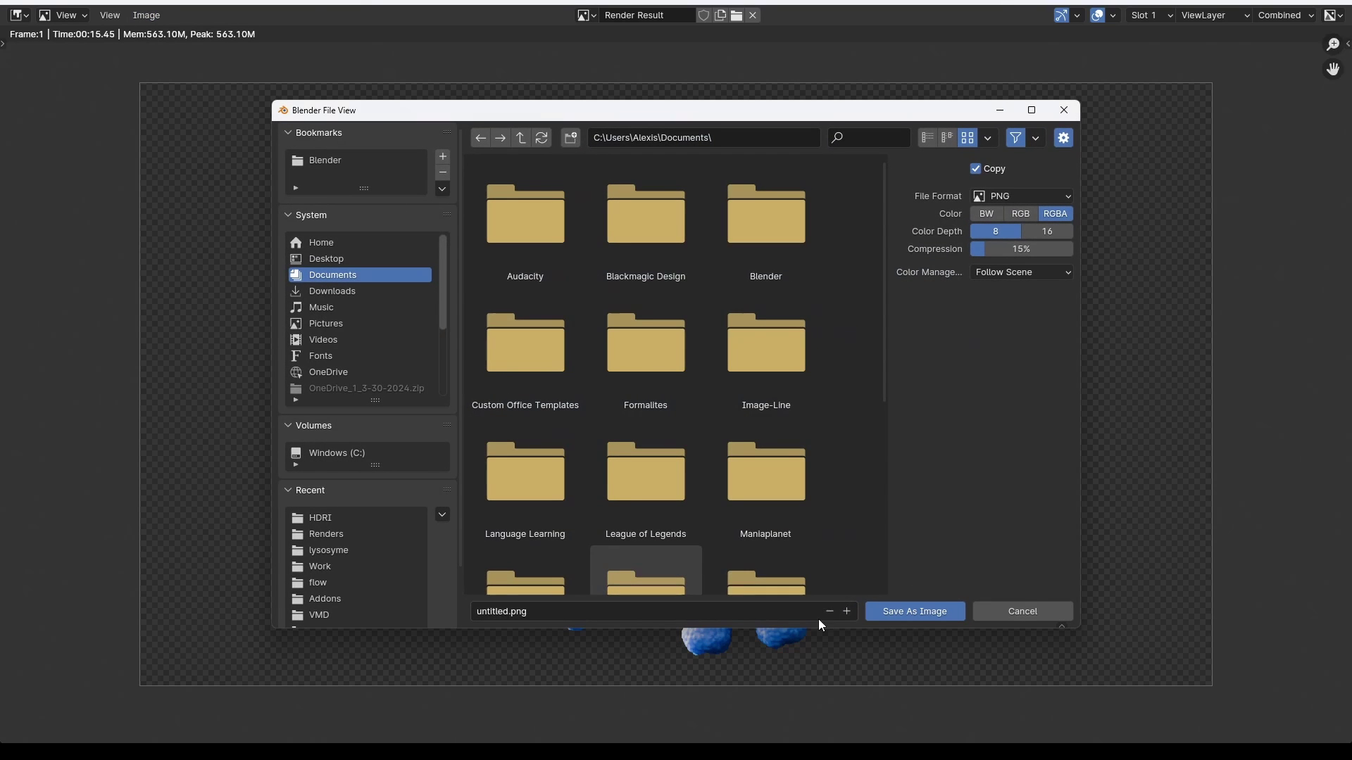